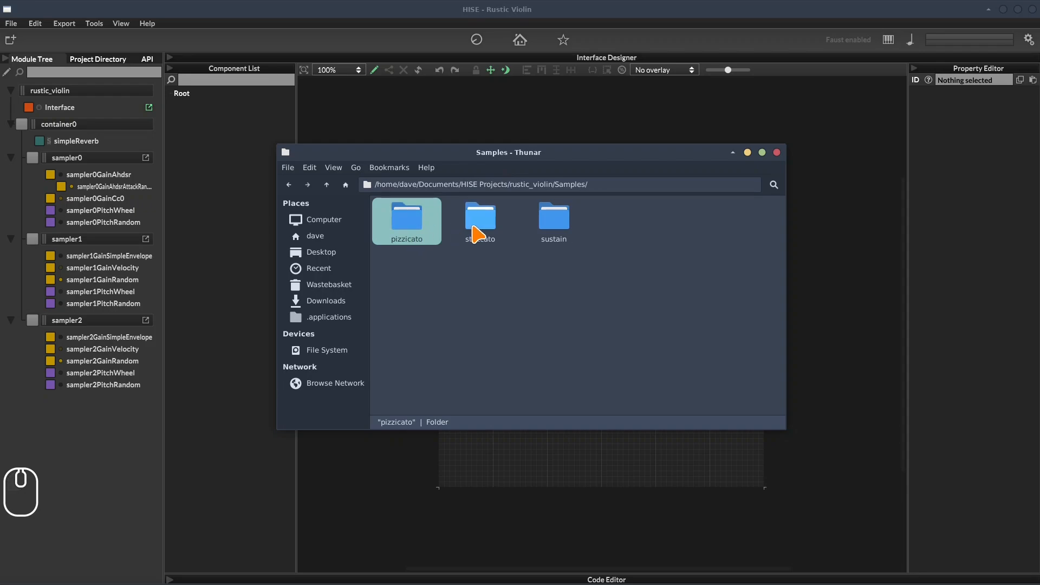
Step: Open sampler1 in the sample editing workspace and collapse its waveform SampleEditor
{"action": "left_click", "coordinate": [481, 219]}
{"action": "left_click_drag", "start_coordinate": [788, 432], "coordinate": [802, 461]}
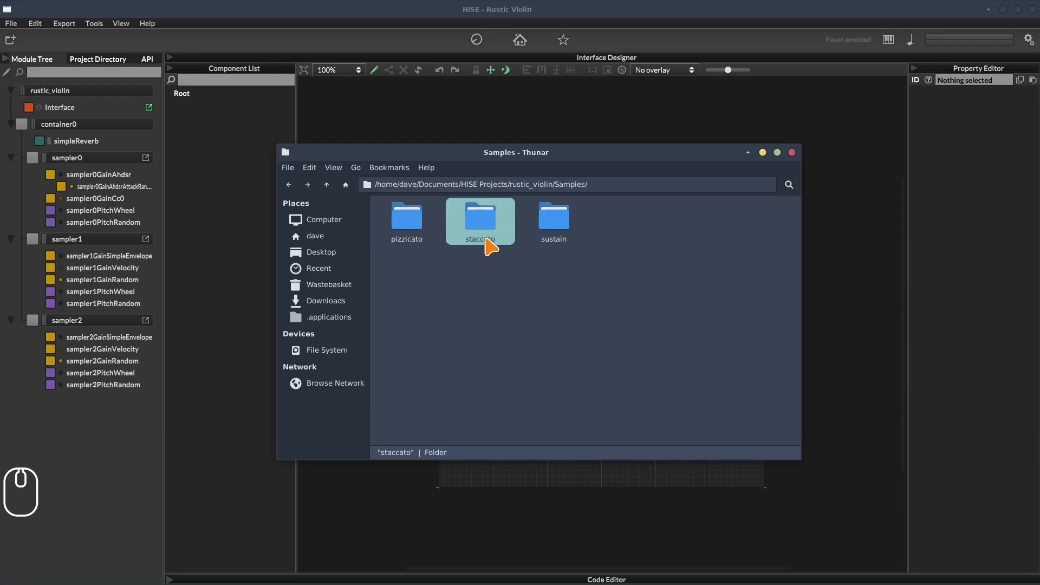
{"action": "left_click", "coordinate": [169, 244]}
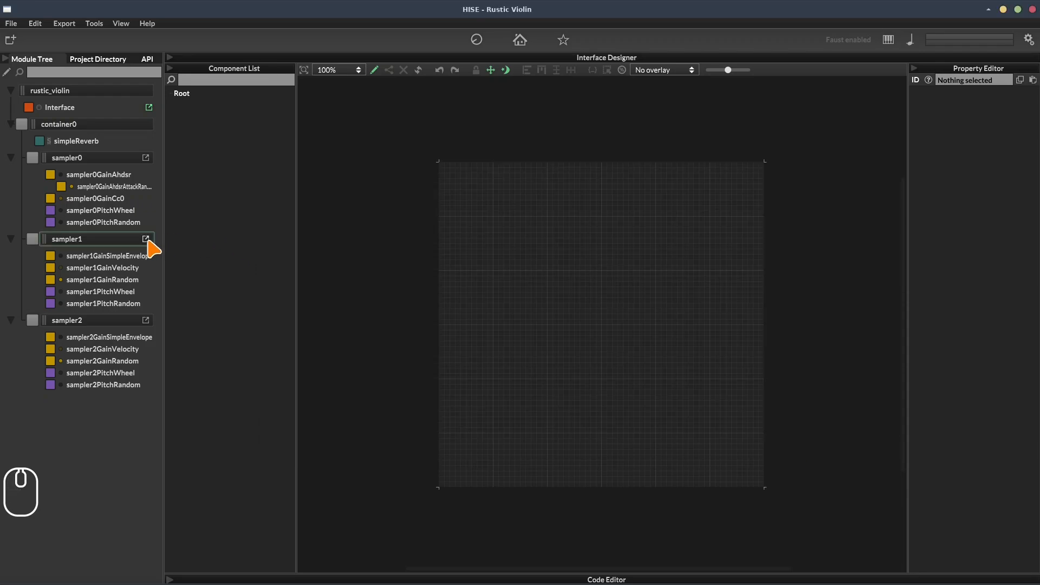
{"action": "left_click", "coordinate": [148, 242]}
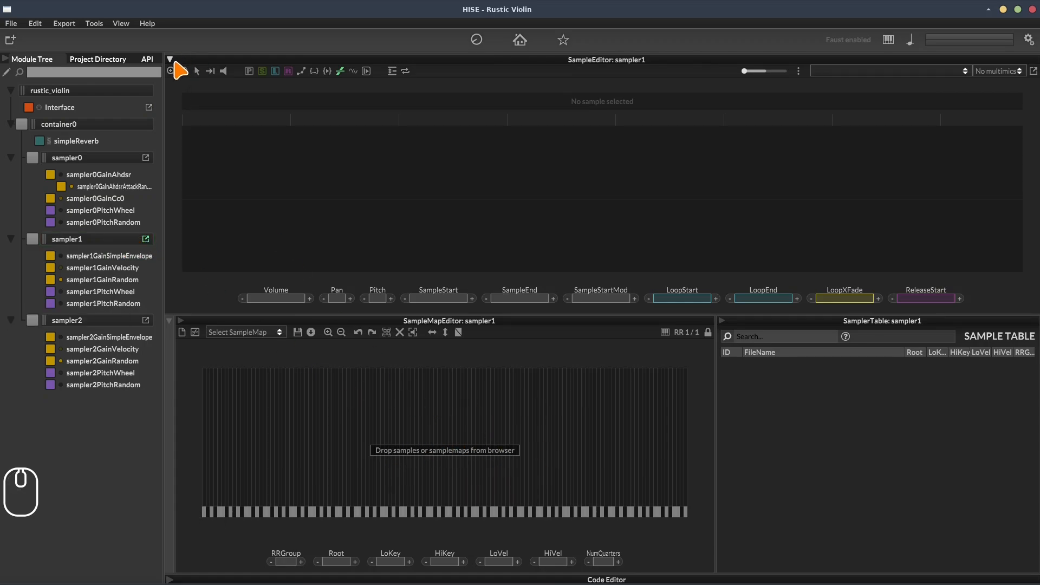
{"action": "left_click", "coordinate": [170, 59]}
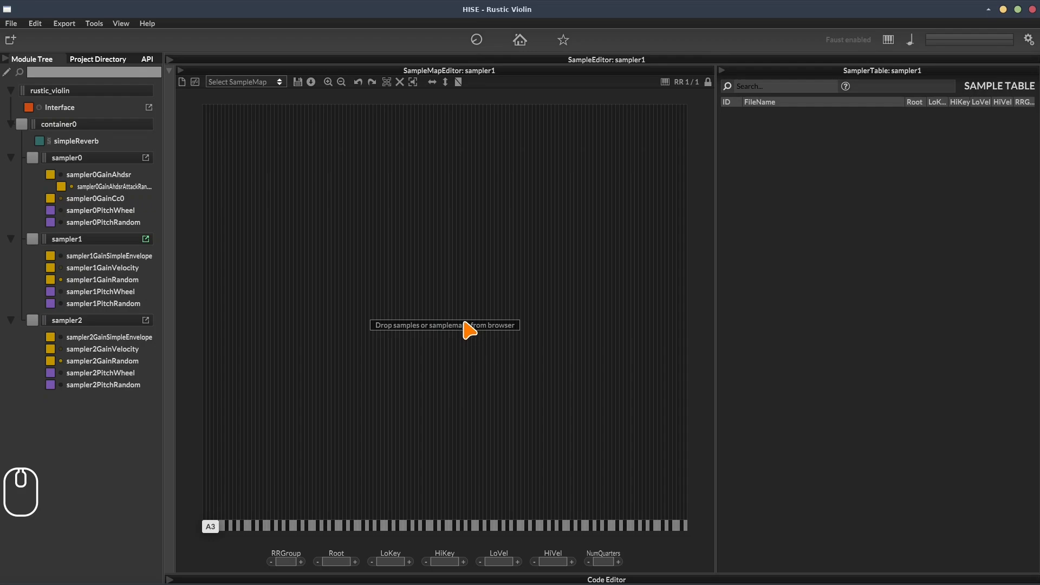
Step: Switch to the Thunar file manager and select every WAV file in the staccato samples folder
{"action": "right_click", "coordinate": [407, 270]}
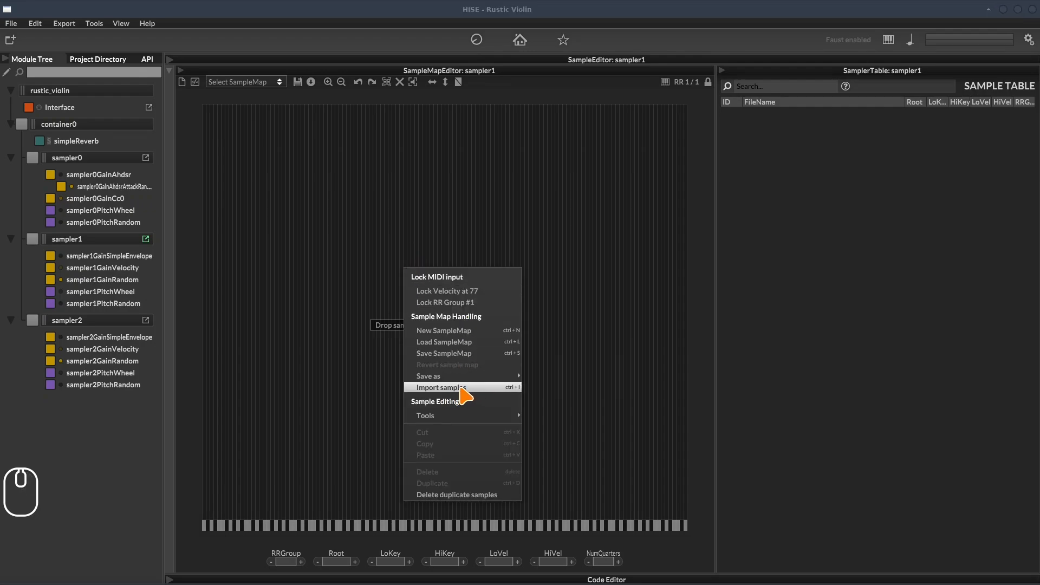
{"action": "left_click", "coordinate": [344, 235]}
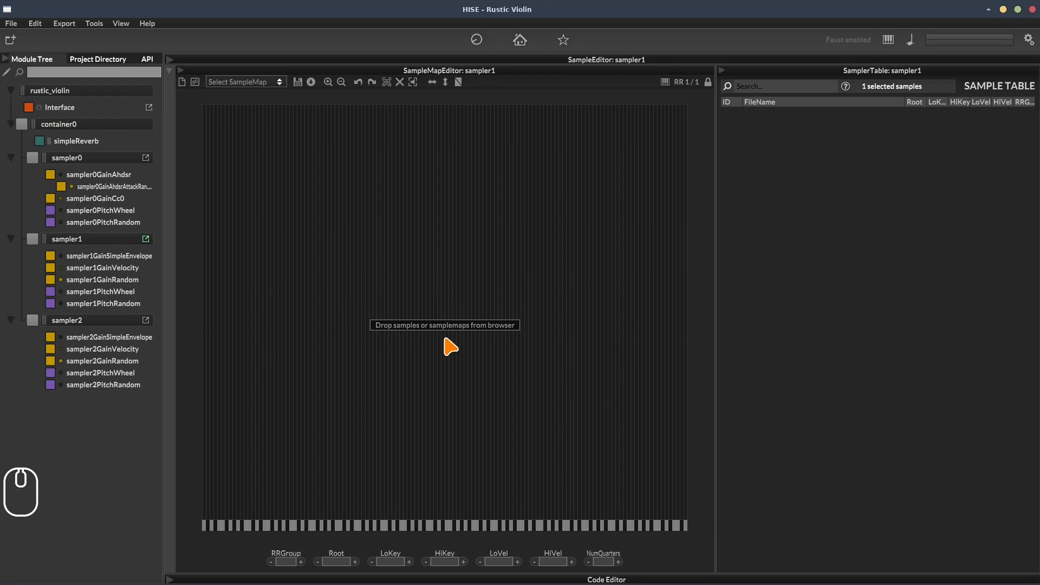
{"action": "key", "text": "alt+Tab"}
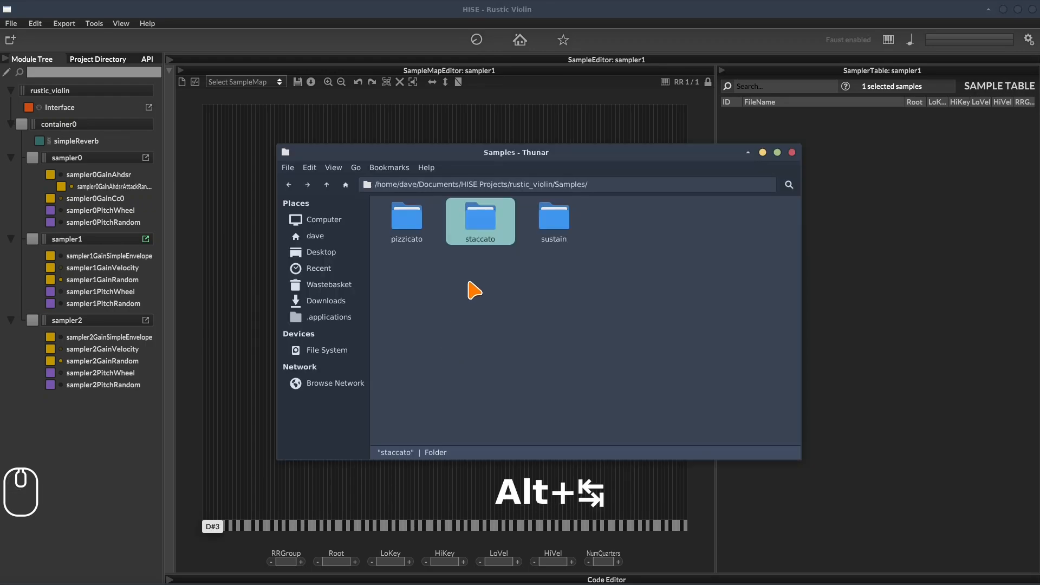
{"action": "double_click", "coordinate": [480, 222]}
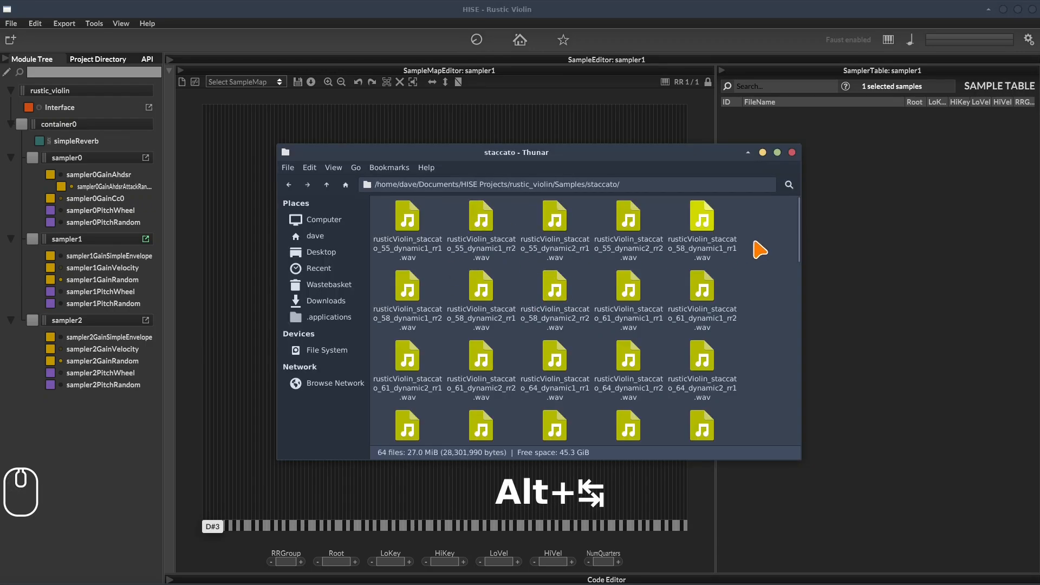
{"action": "key", "text": "ctrl+a"}
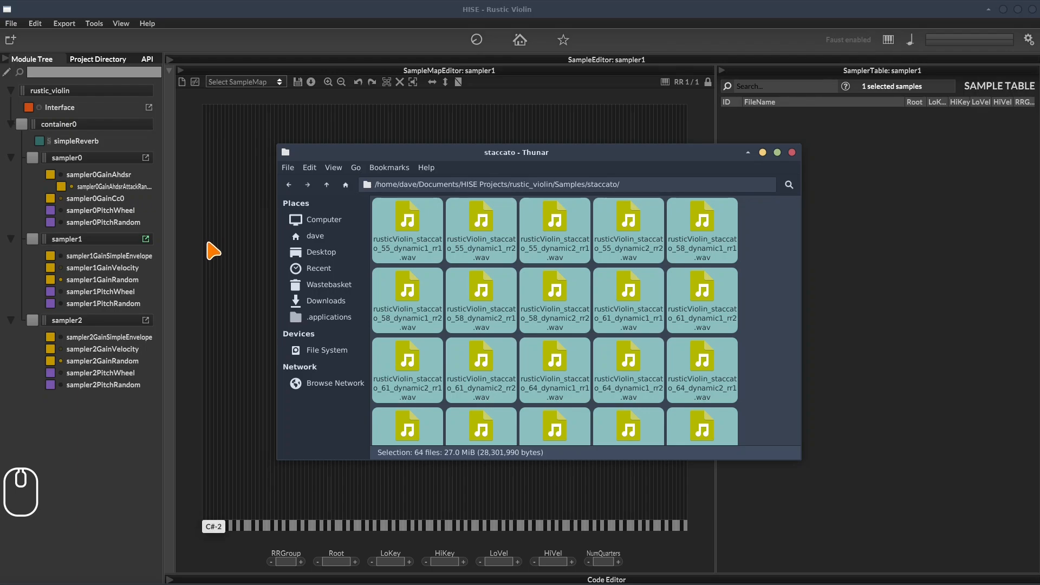
{"action": "left_click", "coordinate": [106, 438]}
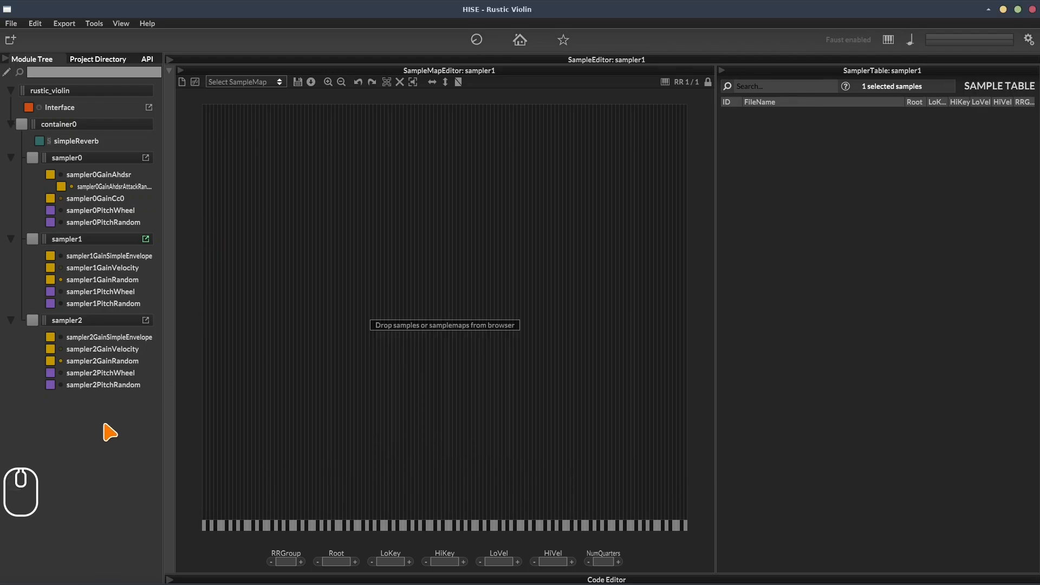
Step: Expand Samples and its staccato subfolder in the project directory and select all the staccato WAV files
{"action": "left_click", "coordinate": [95, 60]}
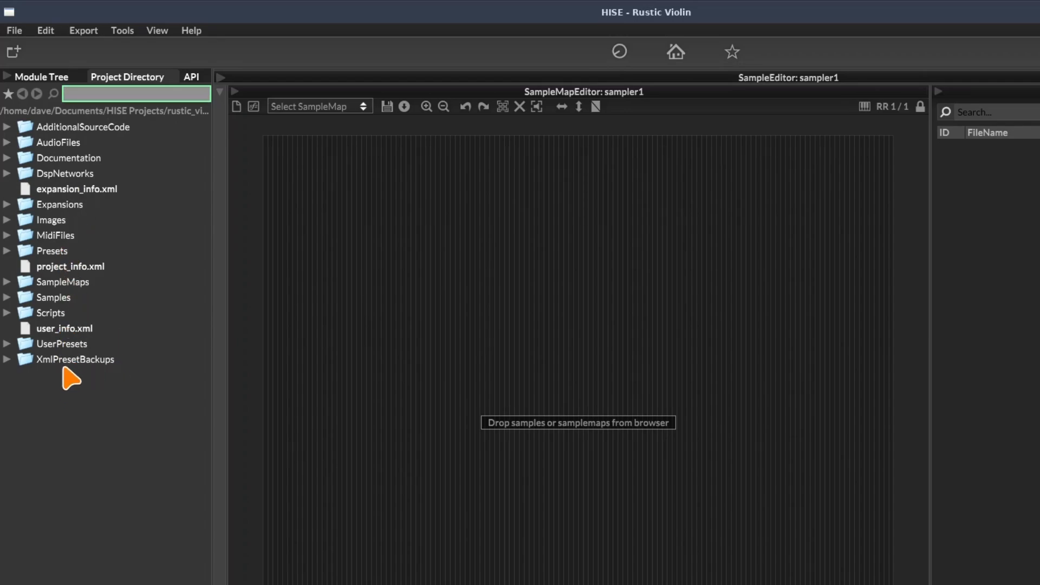
{"action": "left_click", "coordinate": [7, 299]}
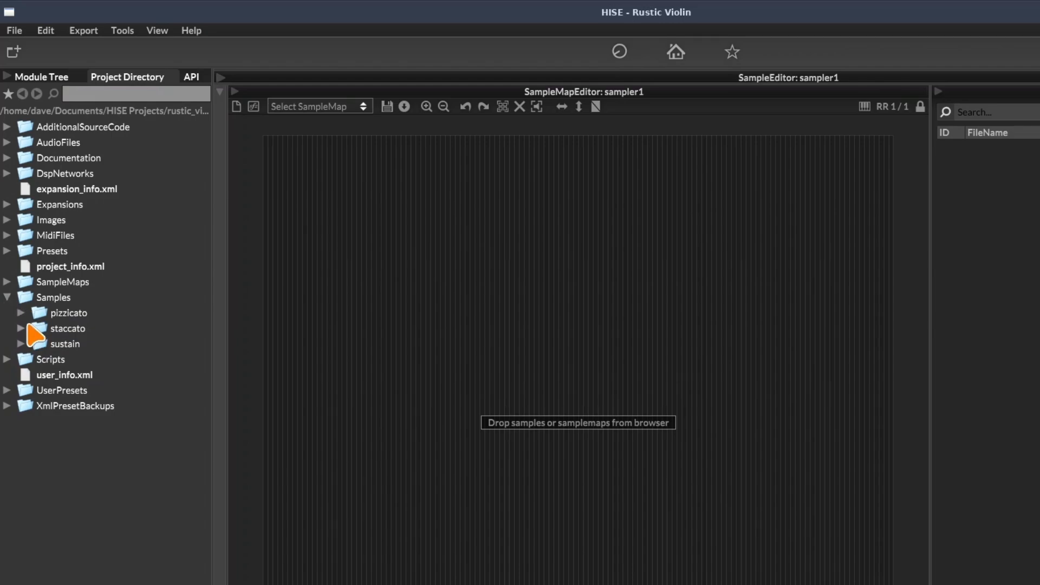
{"action": "left_click", "coordinate": [21, 329]}
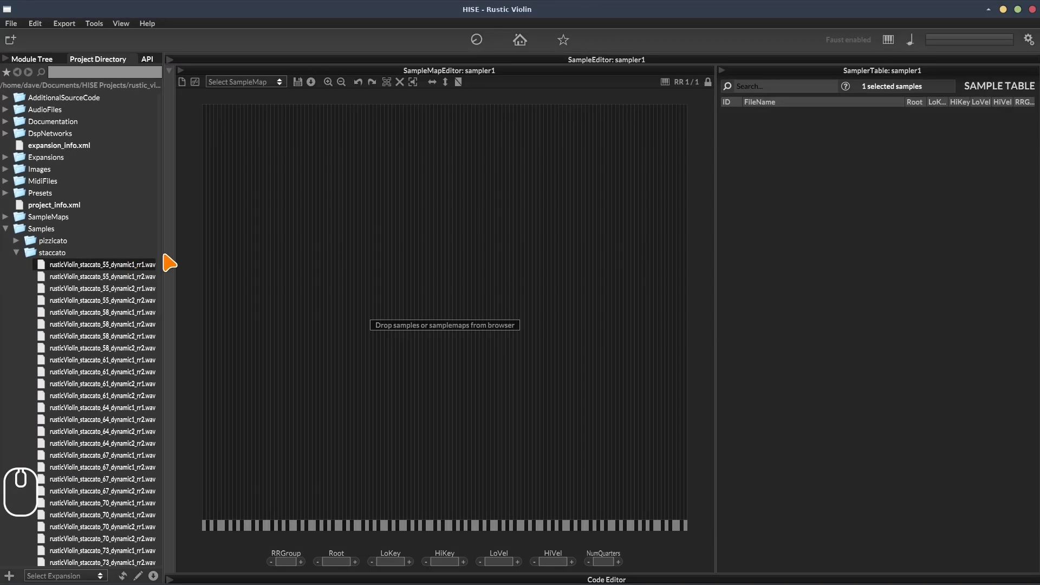
{"action": "left_click_drag", "start_coordinate": [159, 253], "coordinate": [146, 523]}
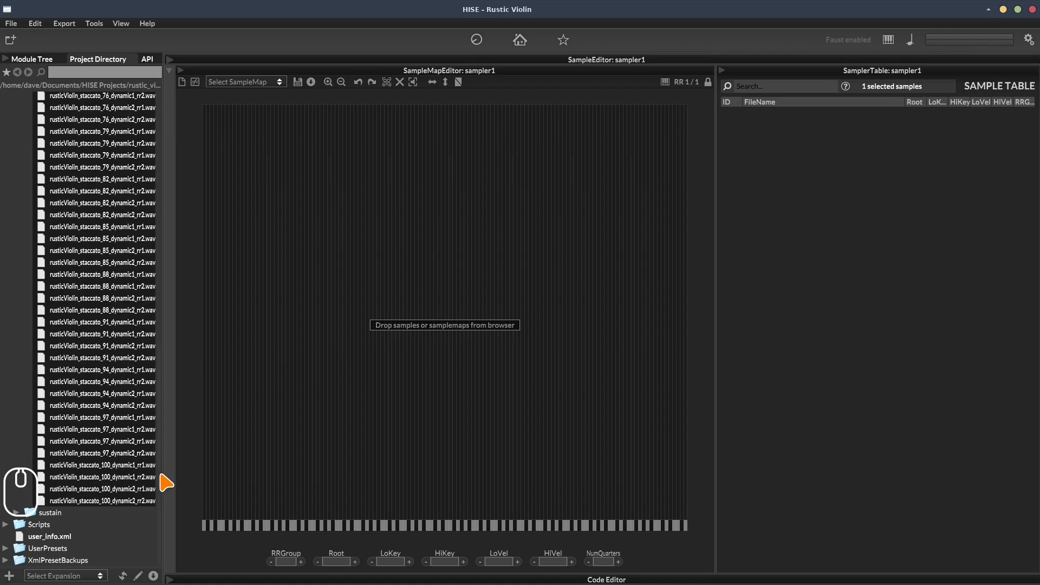
{"action": "left_click_drag", "start_coordinate": [166, 483], "coordinate": [173, 241]}
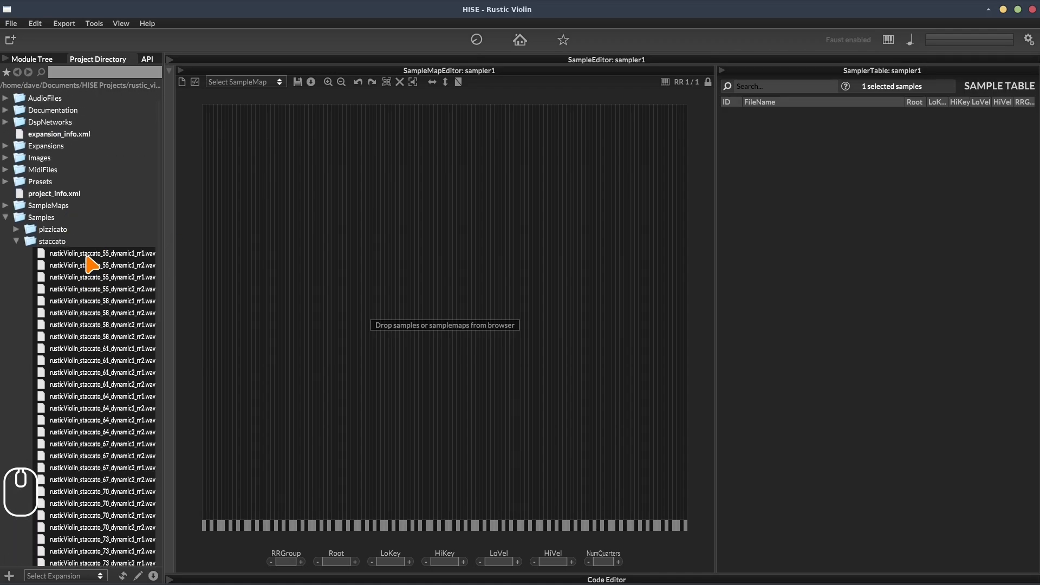
Step: Import the selected staccato files into sampler1's sample map with the Drop Point automap type and metadata extraction
{"action": "left_click_drag", "start_coordinate": [88, 258], "coordinate": [292, 239]}
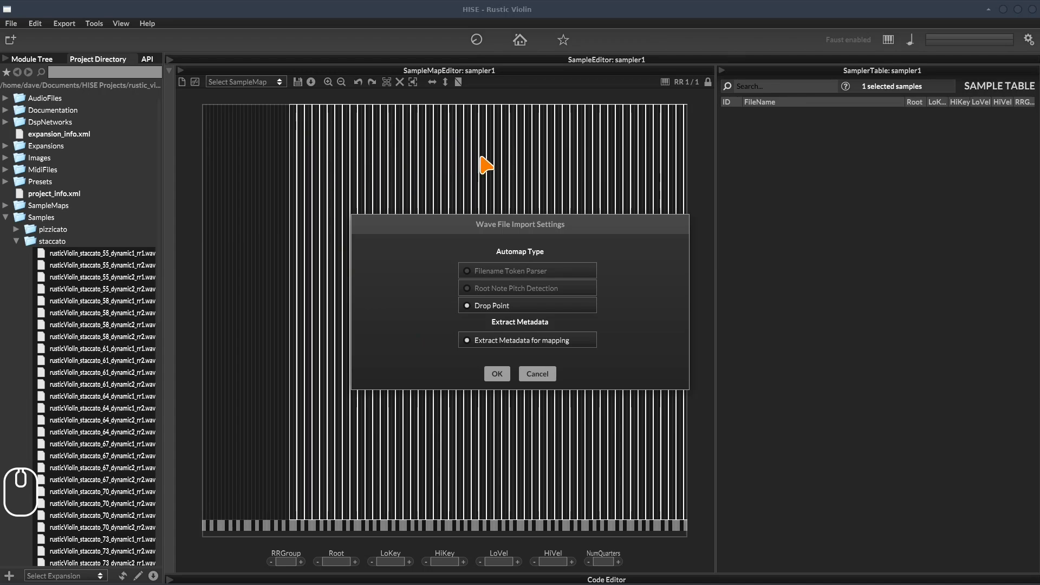
{"action": "left_click", "coordinate": [497, 375]}
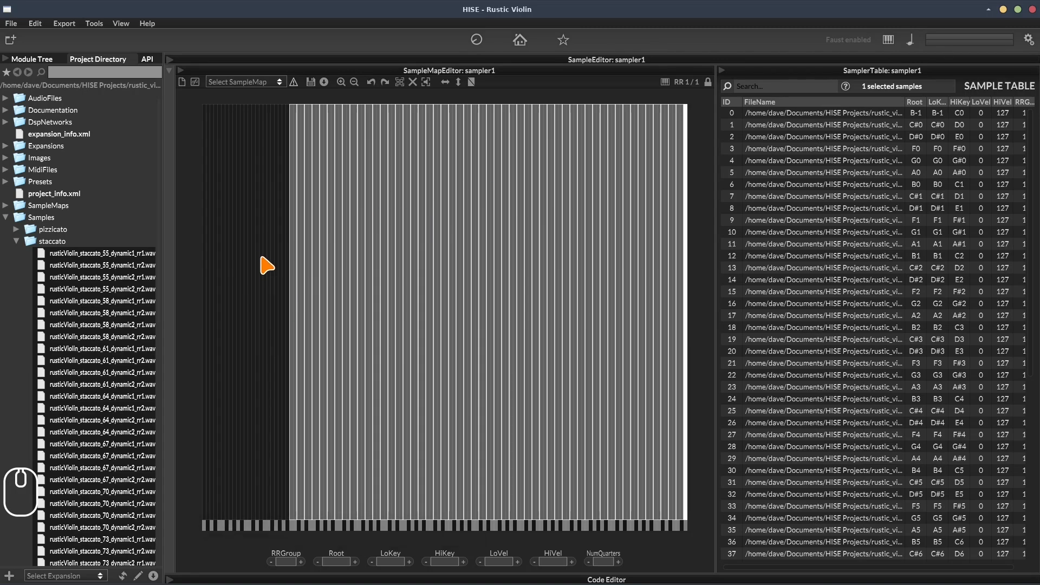
Step: Delete all mapped samples from sampler1 and start a new empty sample map
{"action": "key", "text": "ctrl+a"}
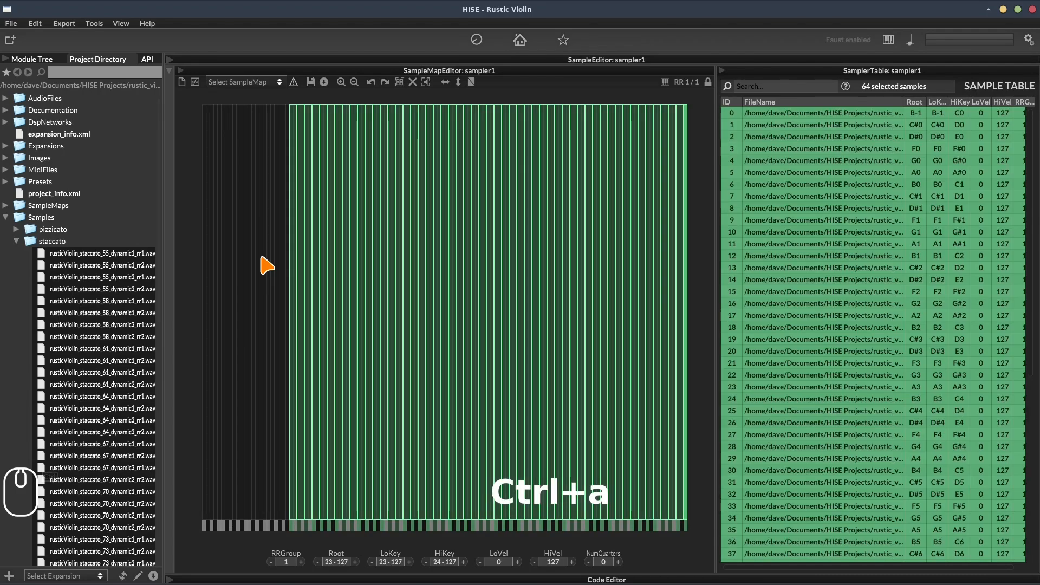
{"action": "key", "text": "Delete"}
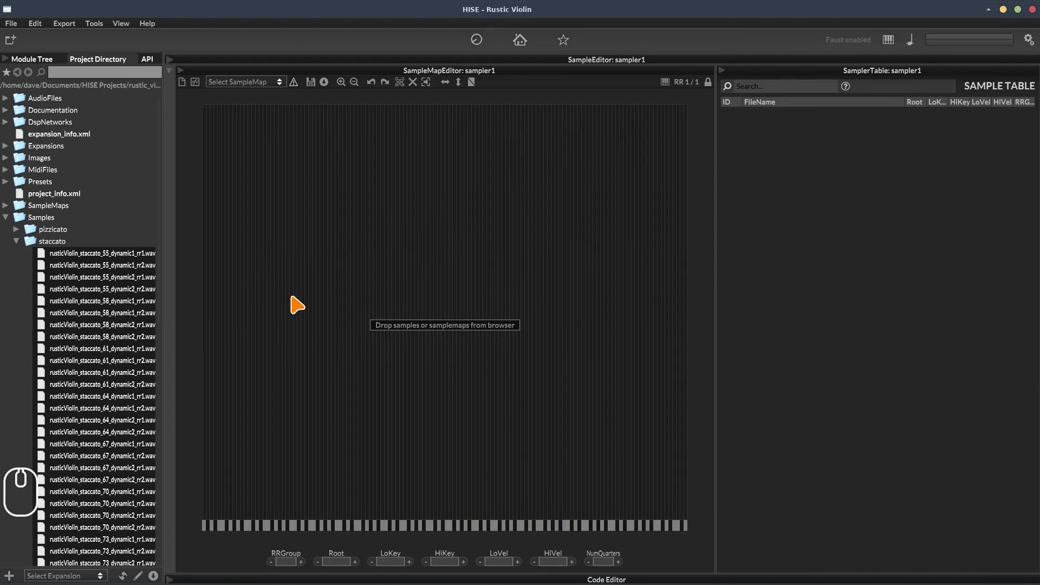
{"action": "right_click", "coordinate": [300, 213]}
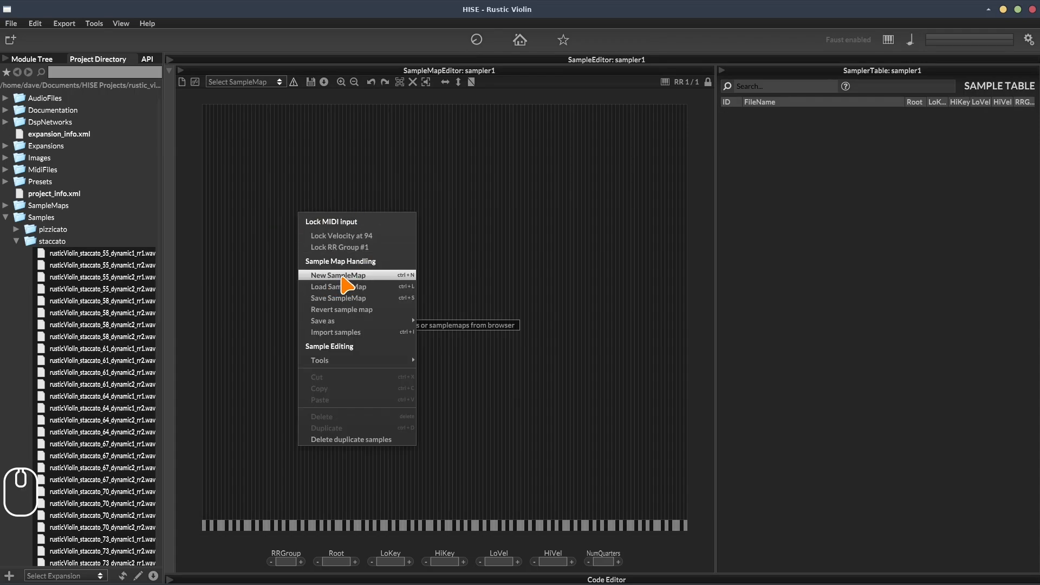
{"action": "left_click", "coordinate": [343, 278]}
{"action": "left_click", "coordinate": [496, 342]}
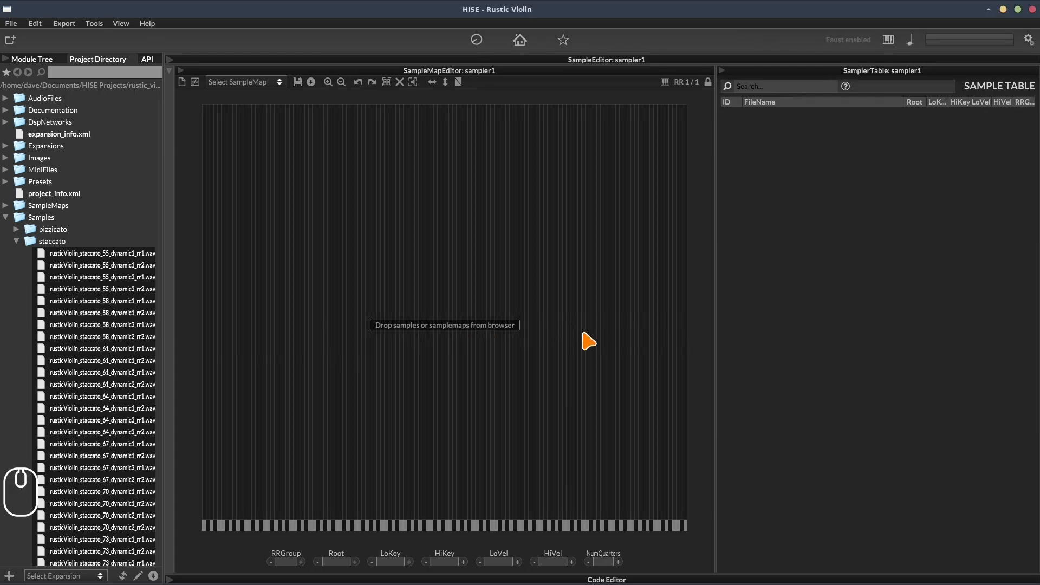
Step: Import the staccato files into sampler1's sample map with the Filename Token Parser automap type
{"action": "left_click_drag", "start_coordinate": [99, 287], "coordinate": [395, 238]}
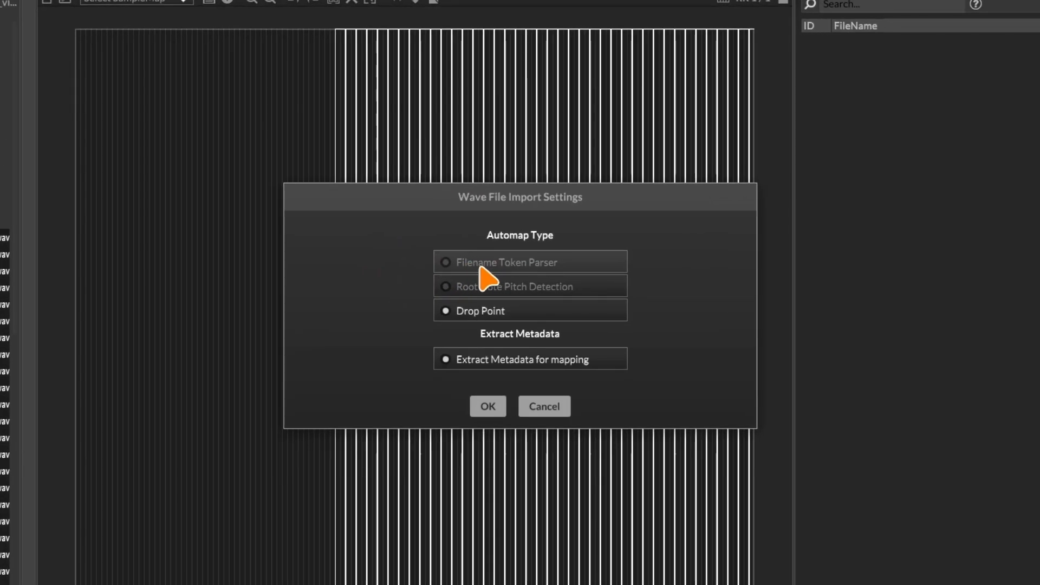
{"action": "left_click", "coordinate": [489, 272]}
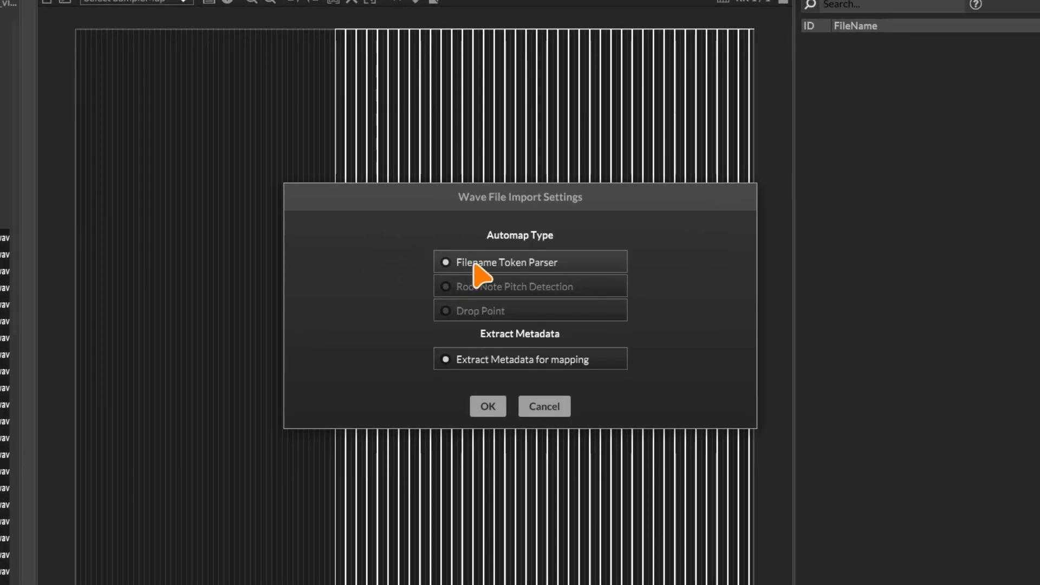
{"action": "left_click", "coordinate": [487, 407]}
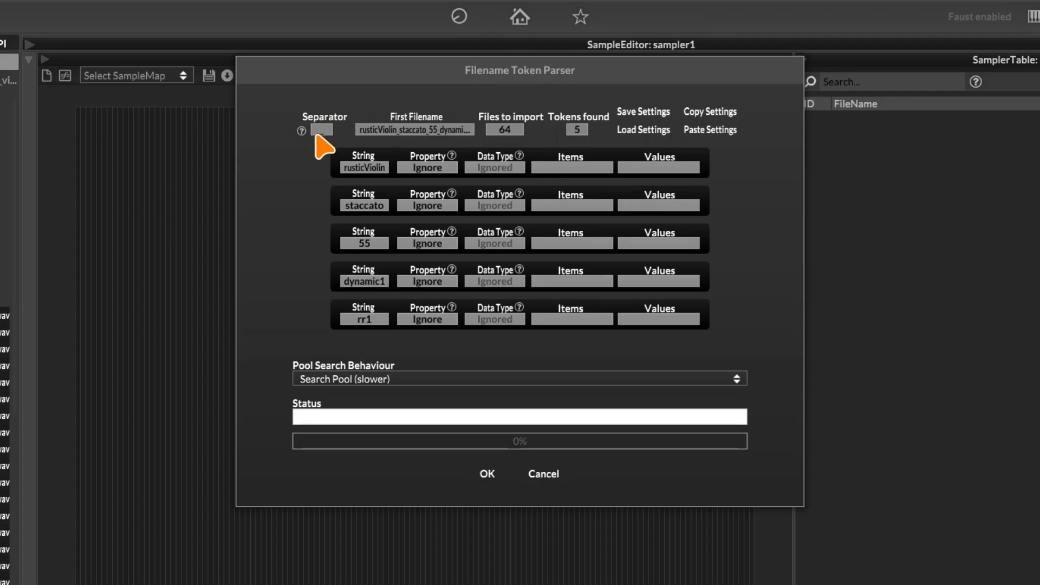
Step: Read the help on setting the token separator
{"action": "left_click", "coordinate": [301, 132]}
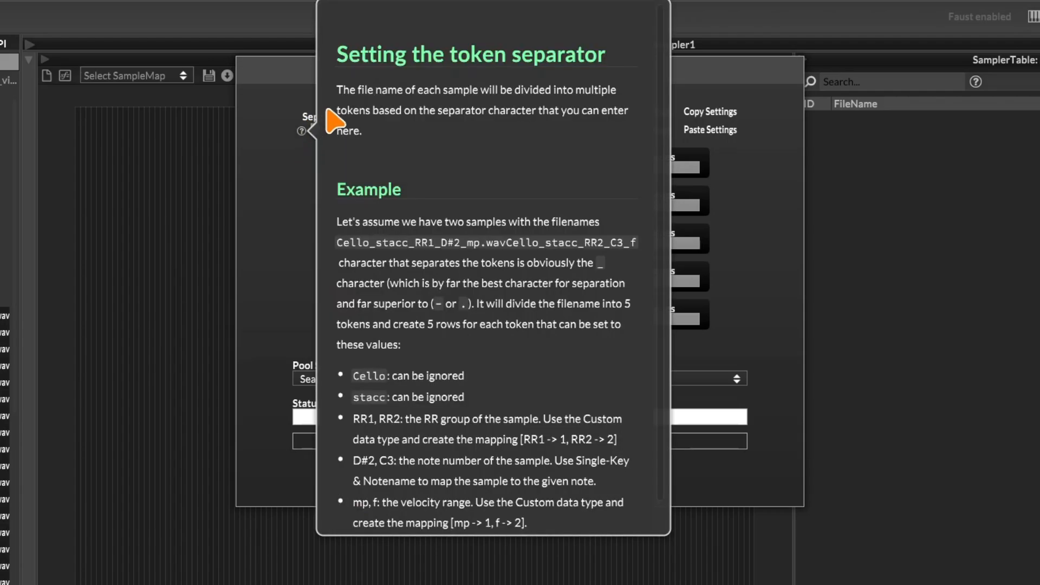
{"action": "scroll", "coordinate": [417, 179], "scroll_direction": "down", "scroll_amount": 1}
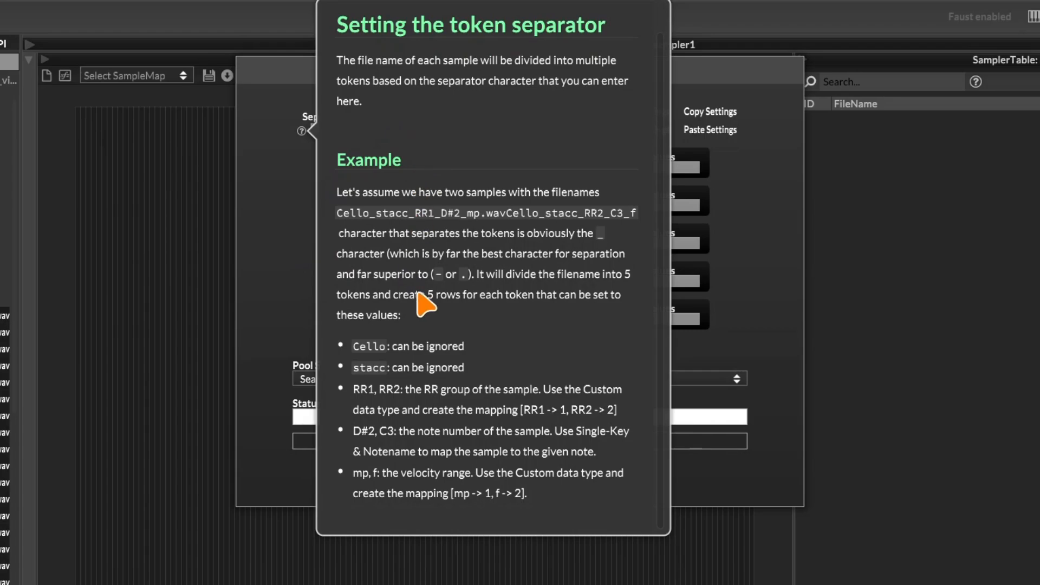
{"action": "scroll", "coordinate": [414, 299], "scroll_direction": "up", "scroll_amount": 1}
{"action": "left_click", "coordinate": [303, 198]}
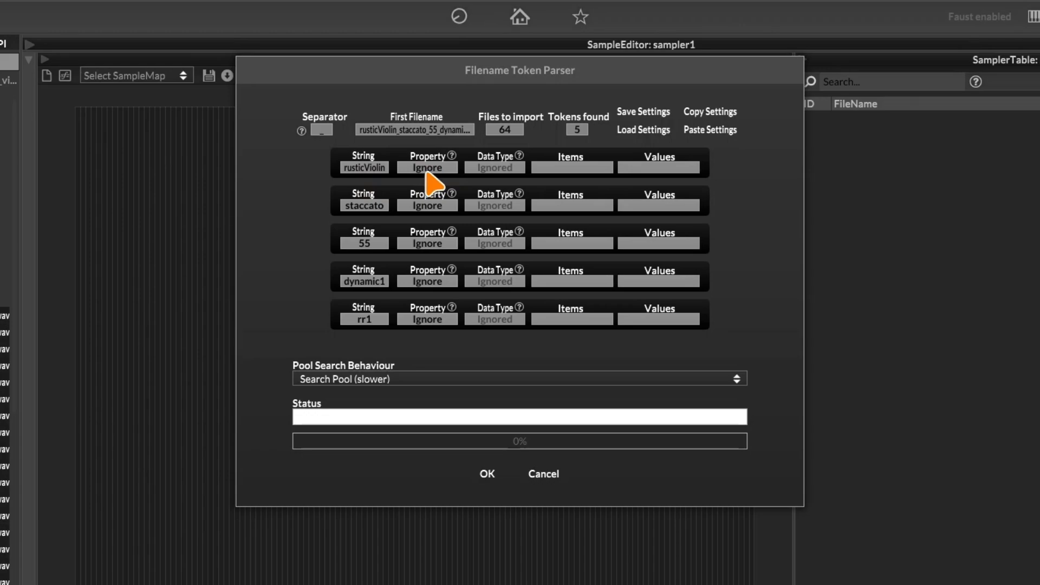
Step: Map the 55 token to the Single Key property with the Number data type
{"action": "left_click", "coordinate": [438, 245]}
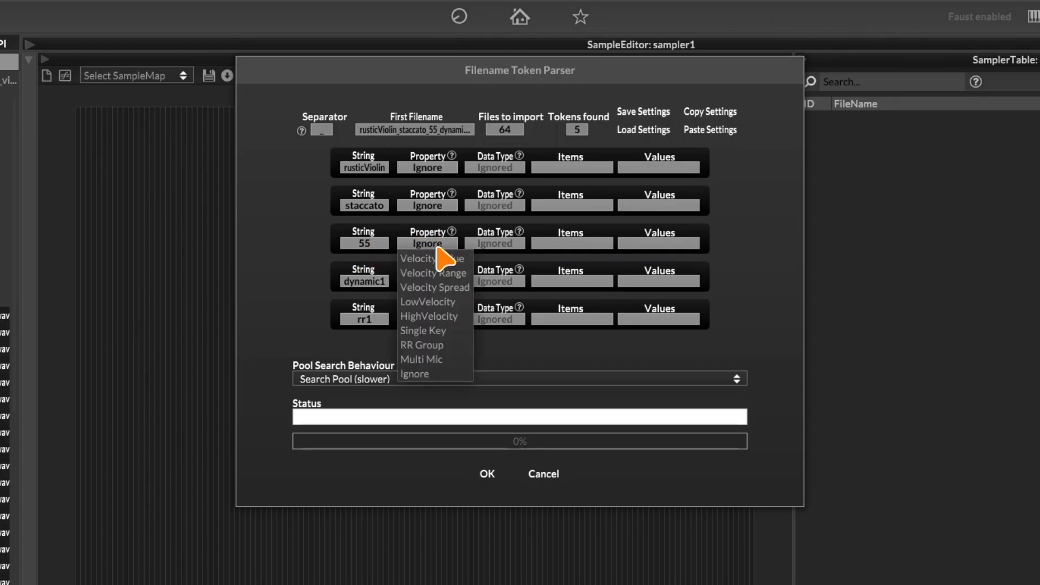
{"action": "left_click", "coordinate": [433, 331]}
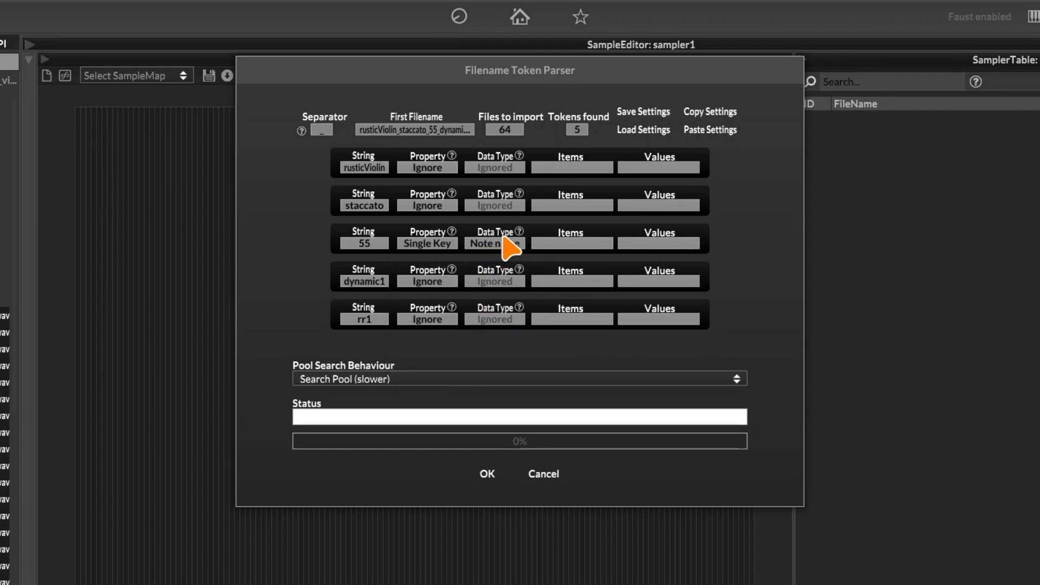
{"action": "left_click", "coordinate": [496, 248]}
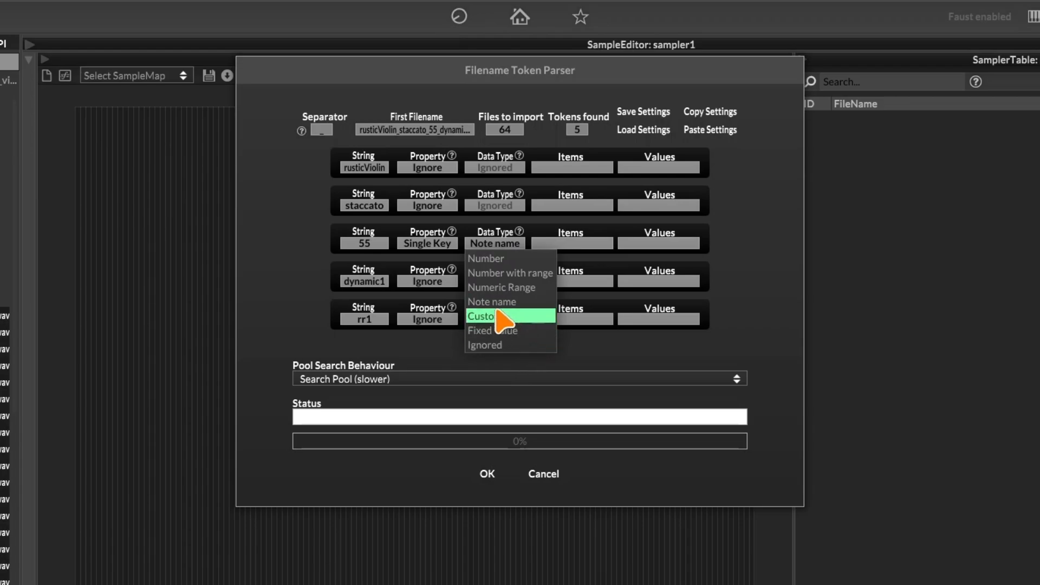
{"action": "mouse_move", "coordinate": [491, 305]}
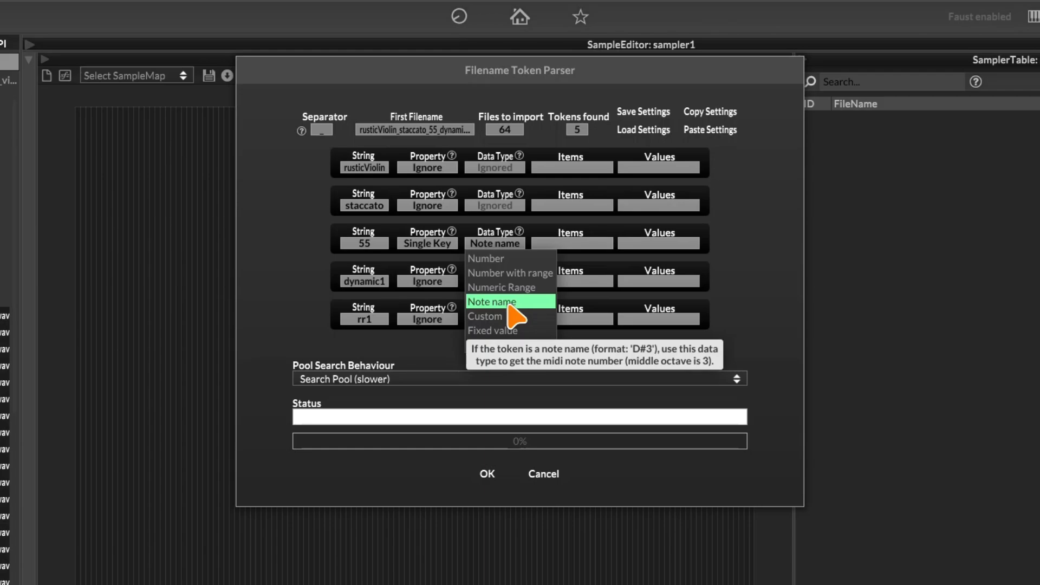
{"action": "left_click", "coordinate": [498, 264]}
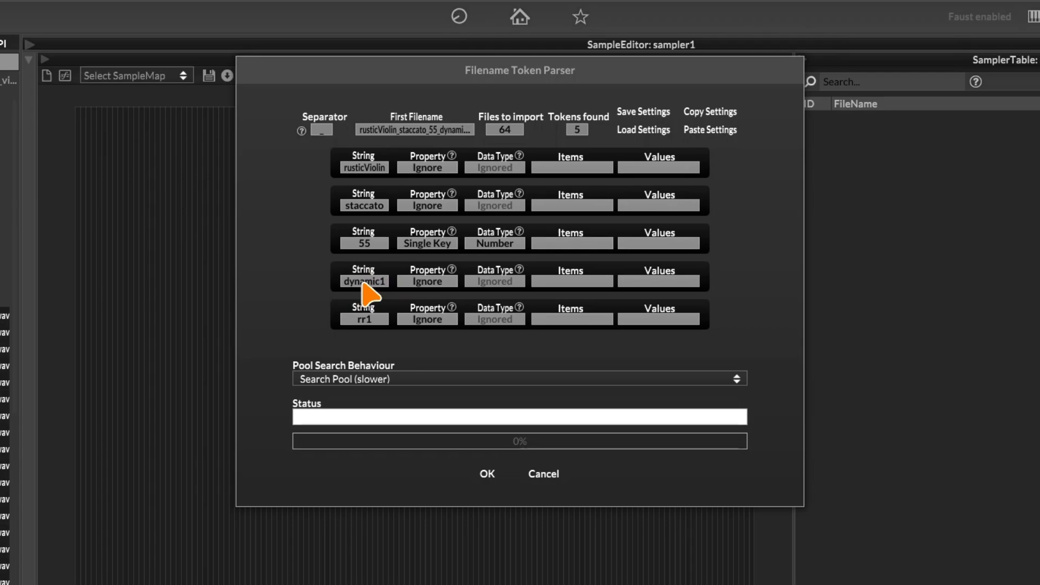
Step: Map the dynamic1 token to Velocity Spread with the Custom data type, using items dynamic1 dynamic2 and values 1 2
{"action": "left_click", "coordinate": [432, 281]}
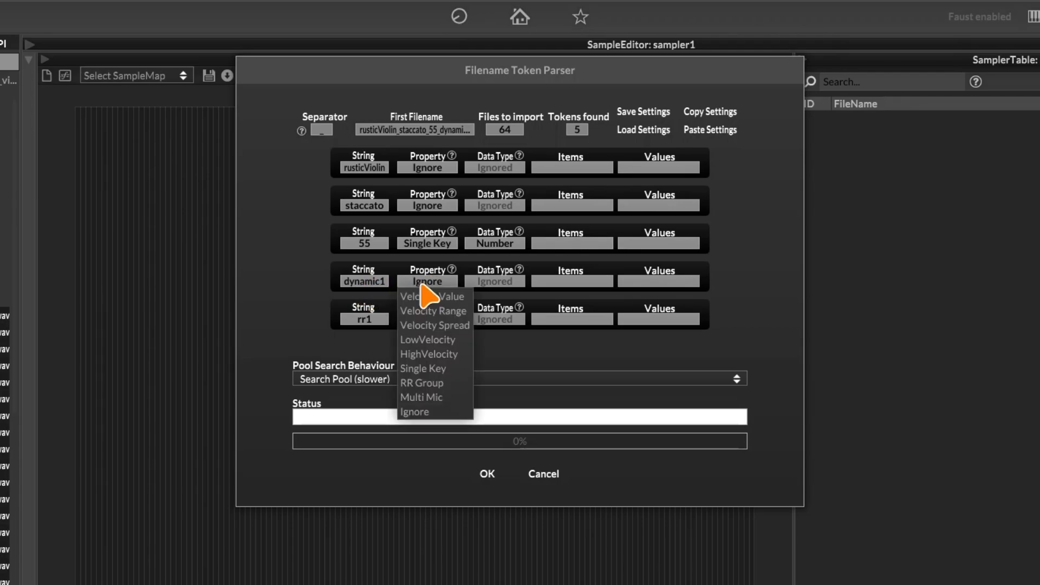
{"action": "left_click", "coordinate": [439, 325]}
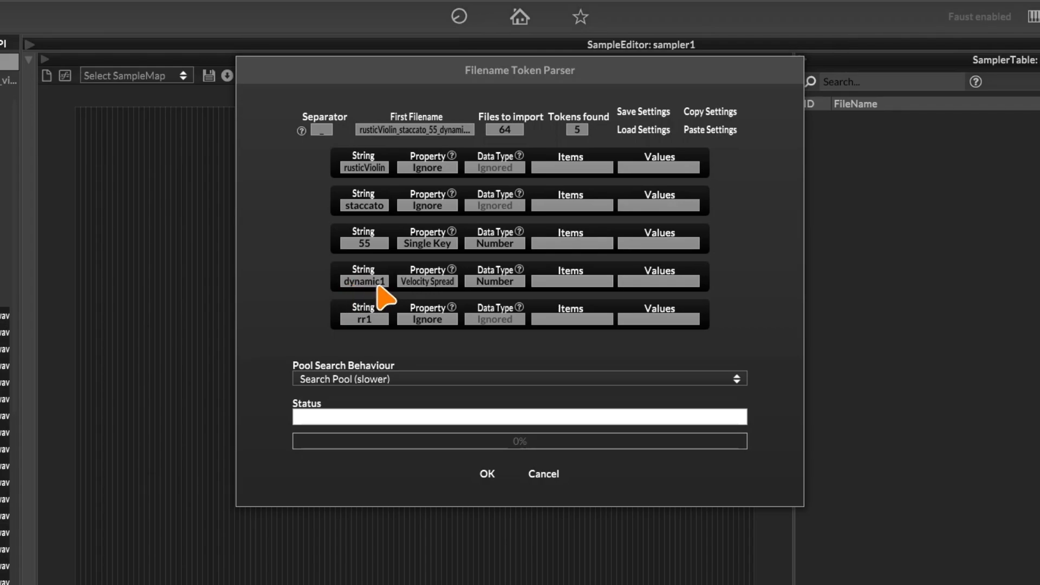
{"action": "left_click", "coordinate": [511, 282]}
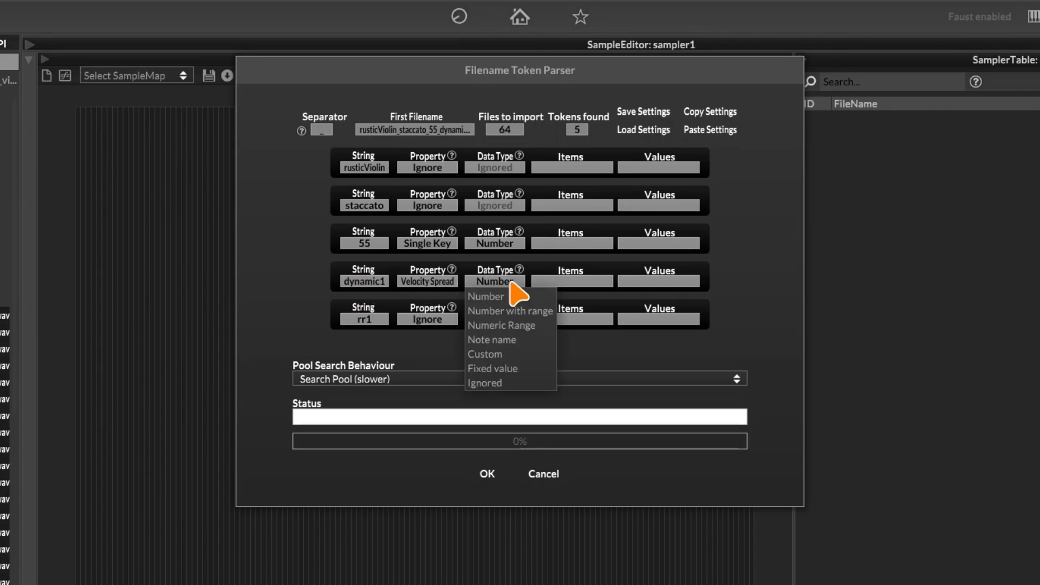
{"action": "left_click", "coordinate": [486, 354]}
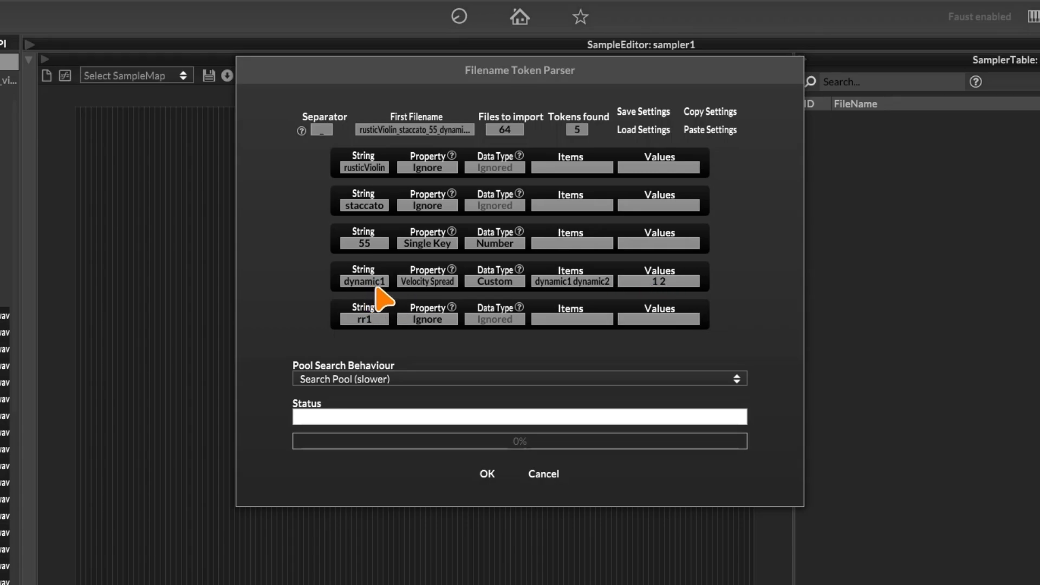
Step: Map the rr1 token to RR Group as Custom with items rr1 rr2 and values 1 2, and import, accepting the adjusted group amount
{"action": "left_click", "coordinate": [423, 321]}
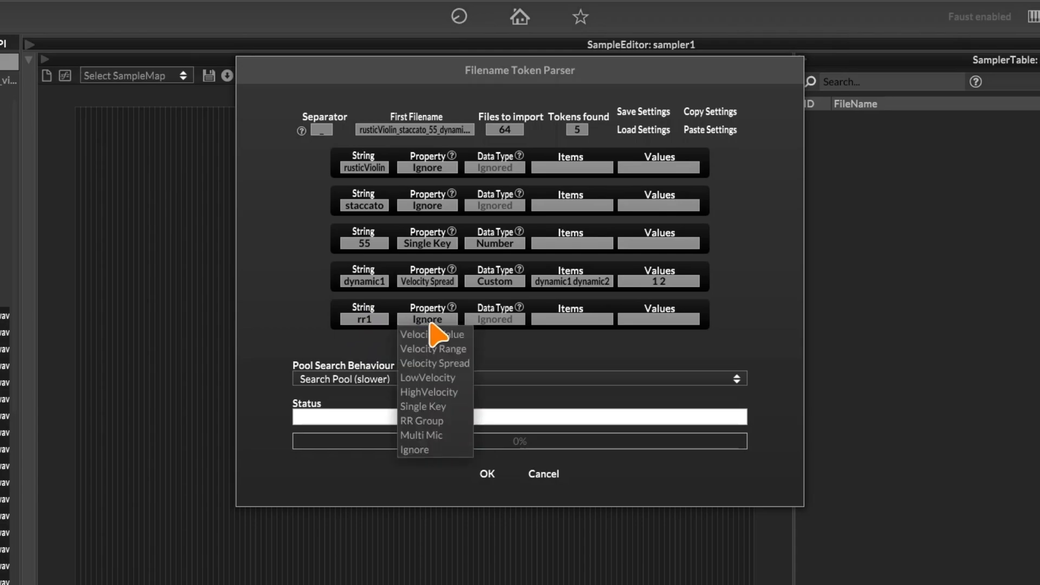
{"action": "left_click", "coordinate": [418, 422]}
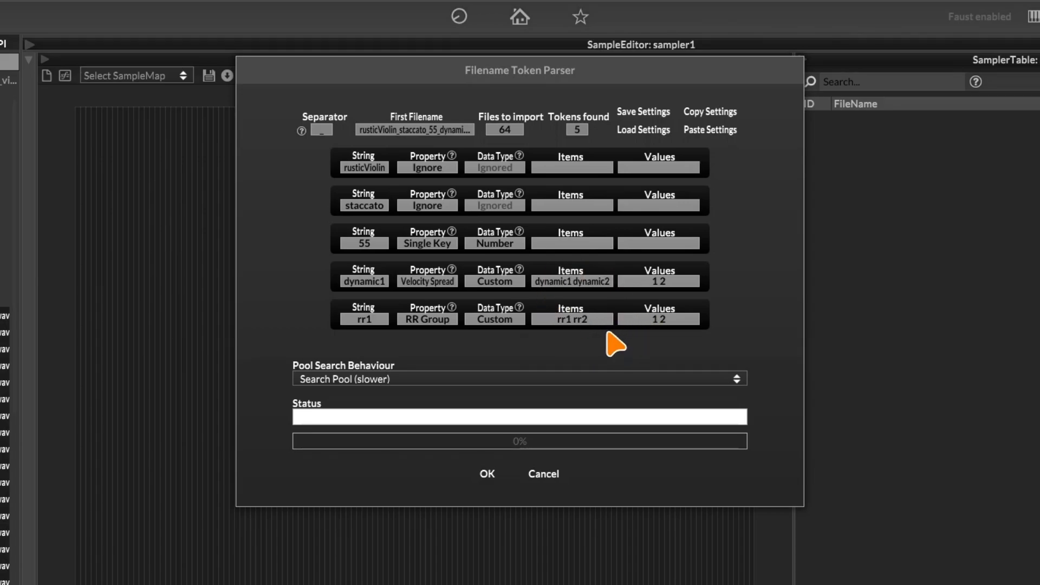
{"action": "left_click", "coordinate": [488, 475]}
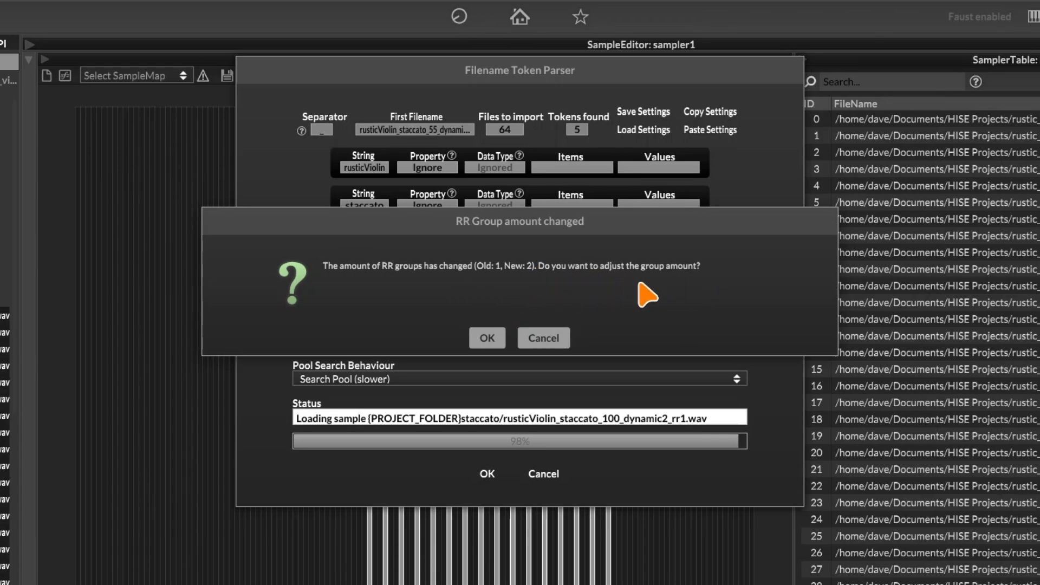
{"action": "left_click", "coordinate": [479, 333]}
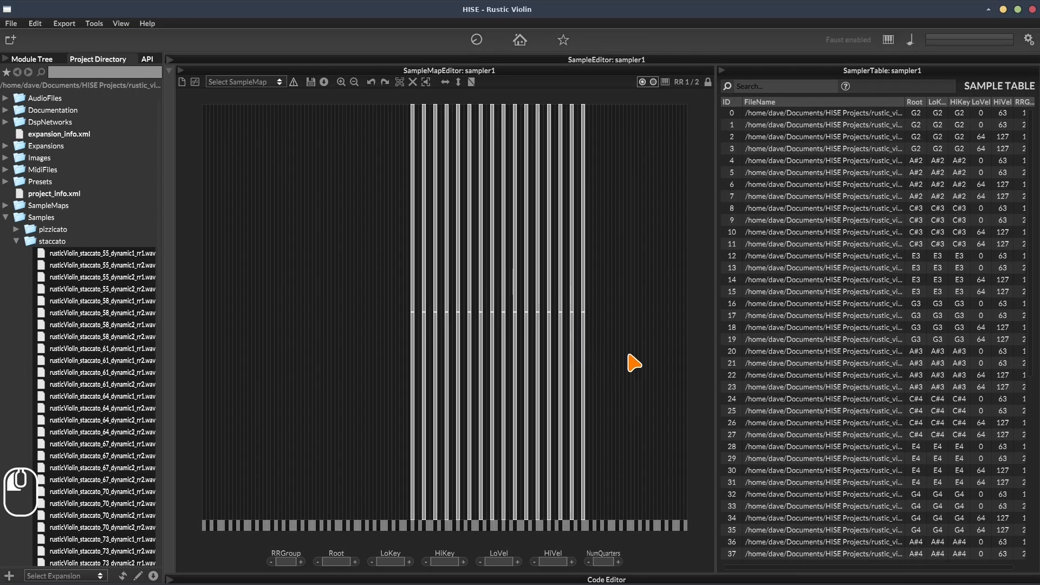
Step: Select all mapped samples across both velocity layers and fill the note gaps in the sample map
{"action": "left_click_drag", "start_coordinate": [628, 353], "coordinate": [297, 436]}
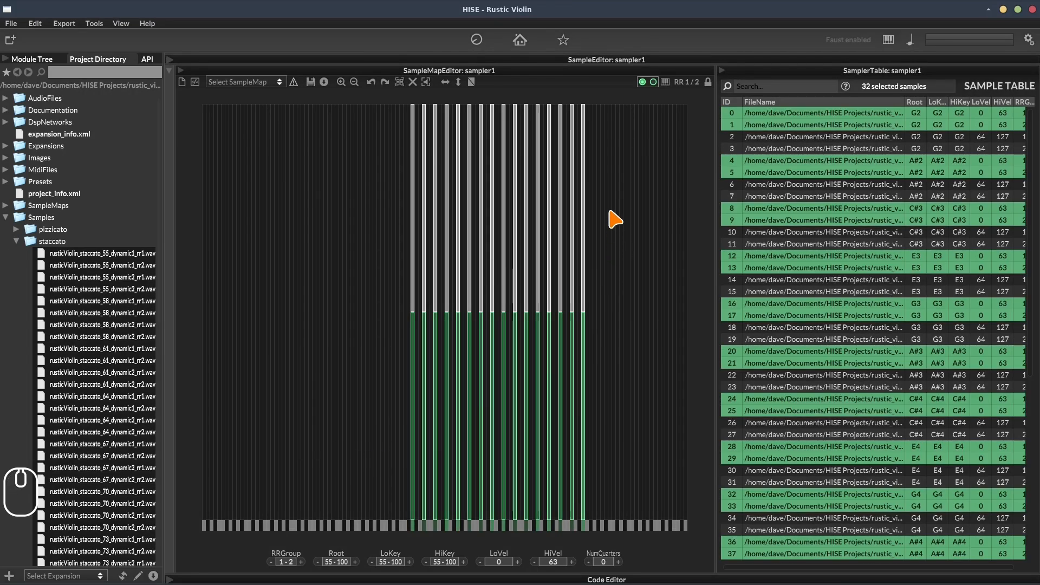
{"action": "left_click_drag", "start_coordinate": [618, 175], "coordinate": [350, 268]}
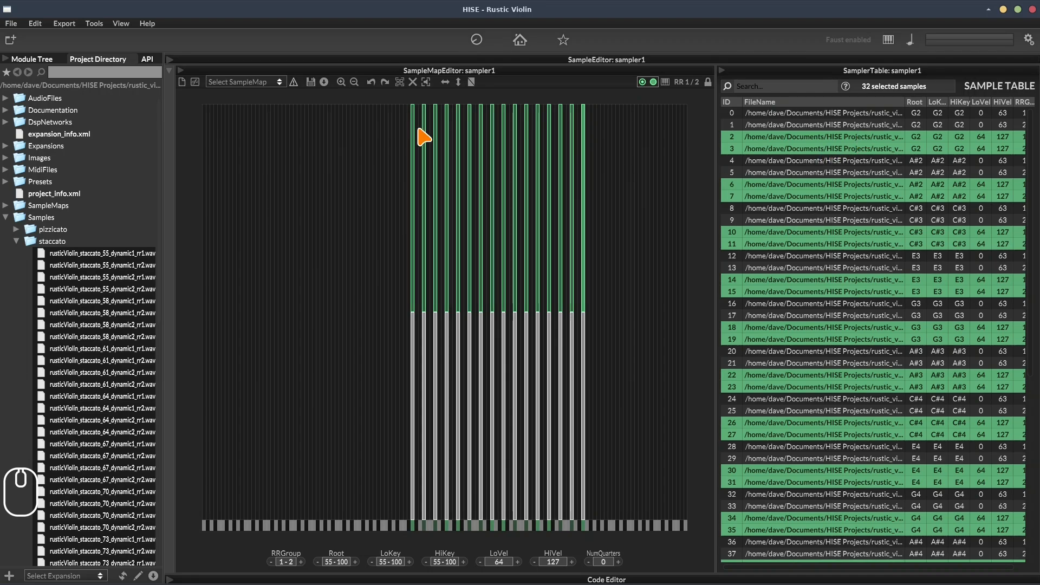
{"action": "left_click_drag", "start_coordinate": [632, 146], "coordinate": [355, 452]}
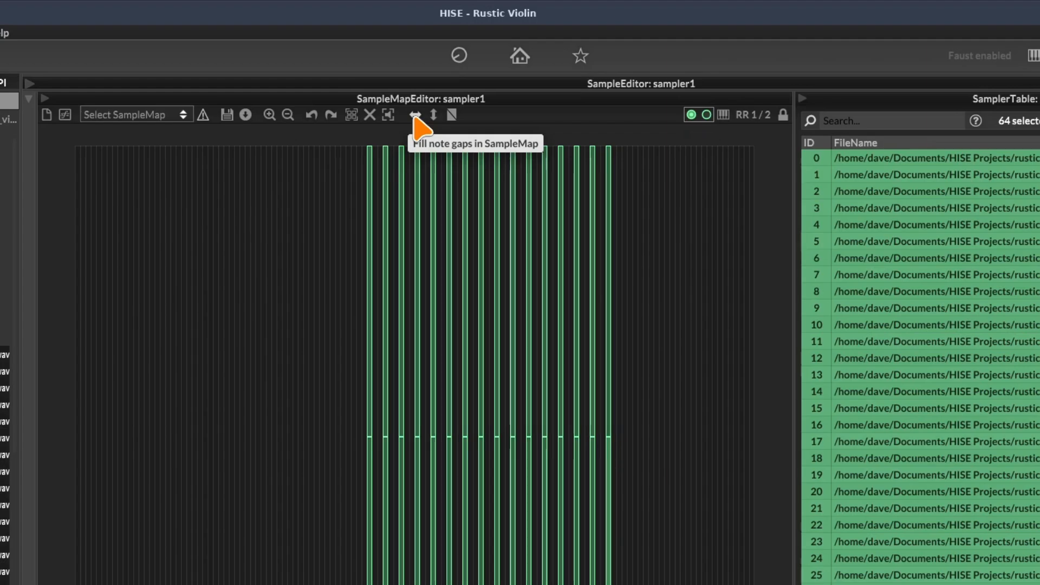
{"action": "left_click", "coordinate": [415, 115]}
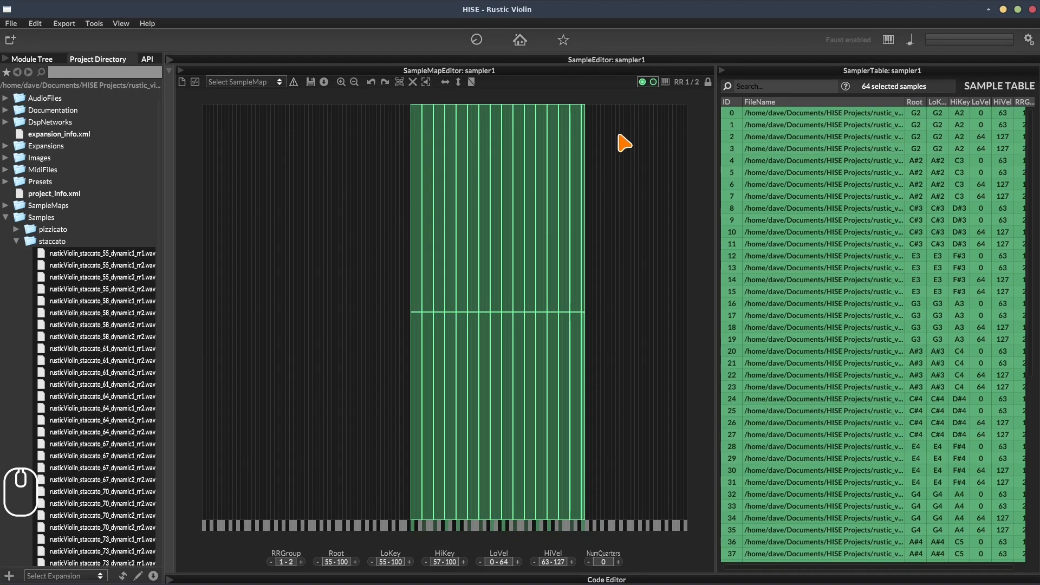
Step: Extend the HiKey of the highest-pitched samples to F#6 and clear the selection
{"action": "left_click_drag", "start_coordinate": [620, 136], "coordinate": [583, 438]}
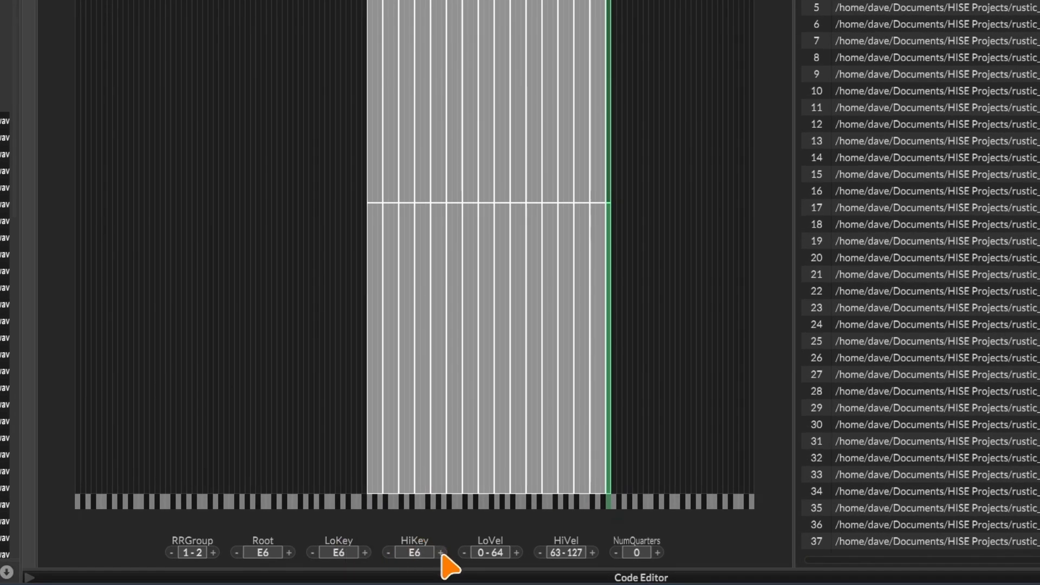
{"action": "left_click", "coordinate": [441, 553]}
{"action": "left_click", "coordinate": [441, 553]}
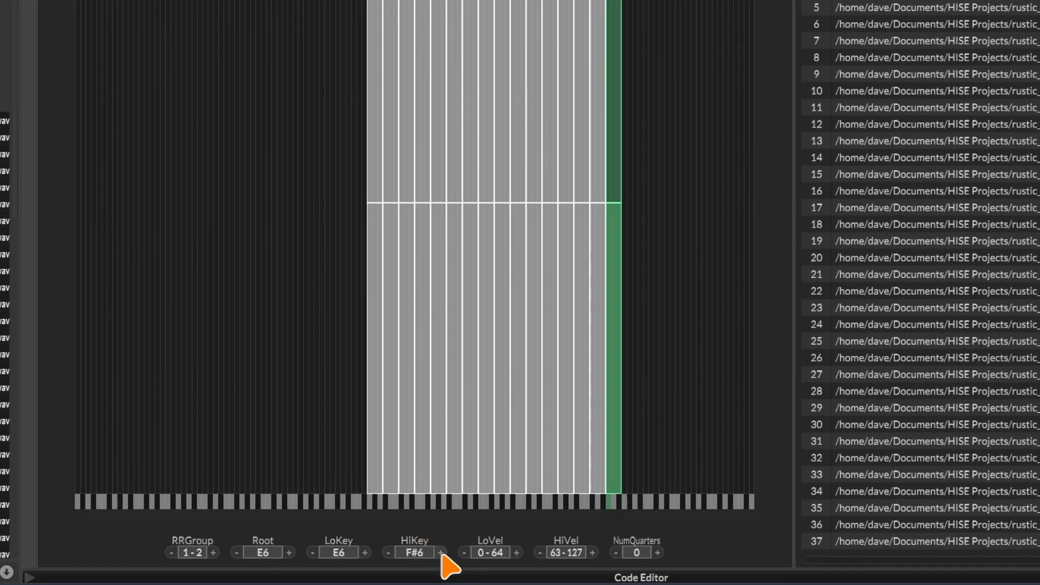
{"action": "left_click", "coordinate": [680, 168]}
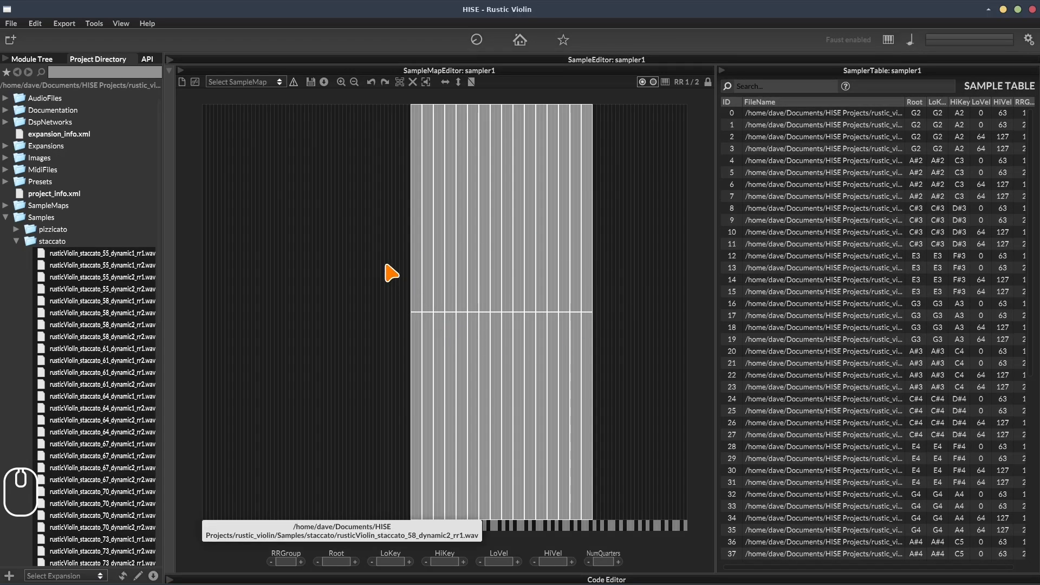
Step: Save the sample map as staccato.xml in the project's SampleMaps folder
{"action": "left_click", "coordinate": [310, 84]}
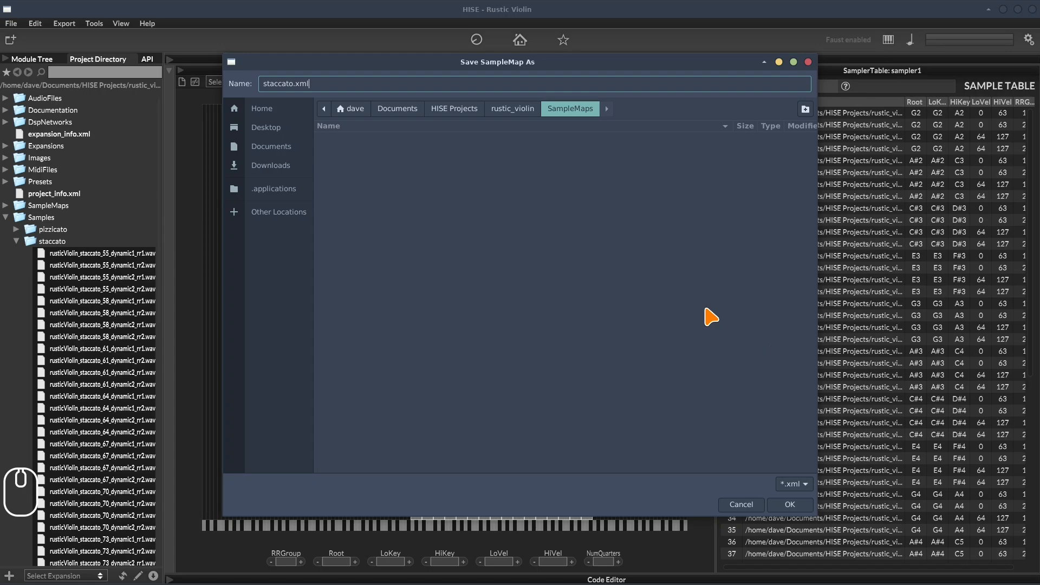
{"action": "left_click", "coordinate": [782, 504]}
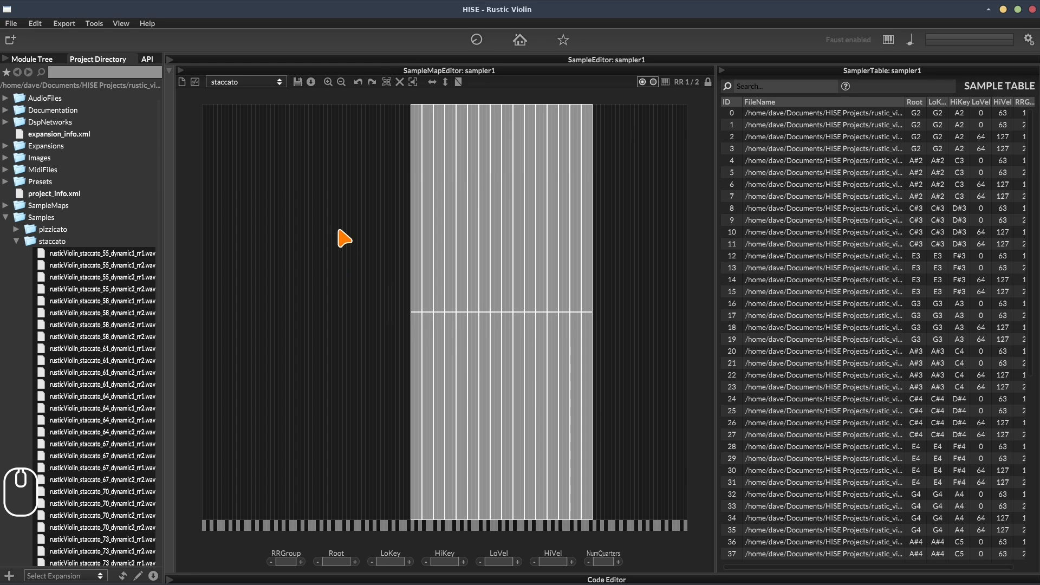
Step: Locate staccato.xml under SampleMaps in the project directory and in the Thunar file manager, and return to HISE
{"action": "left_click", "coordinate": [6, 207]}
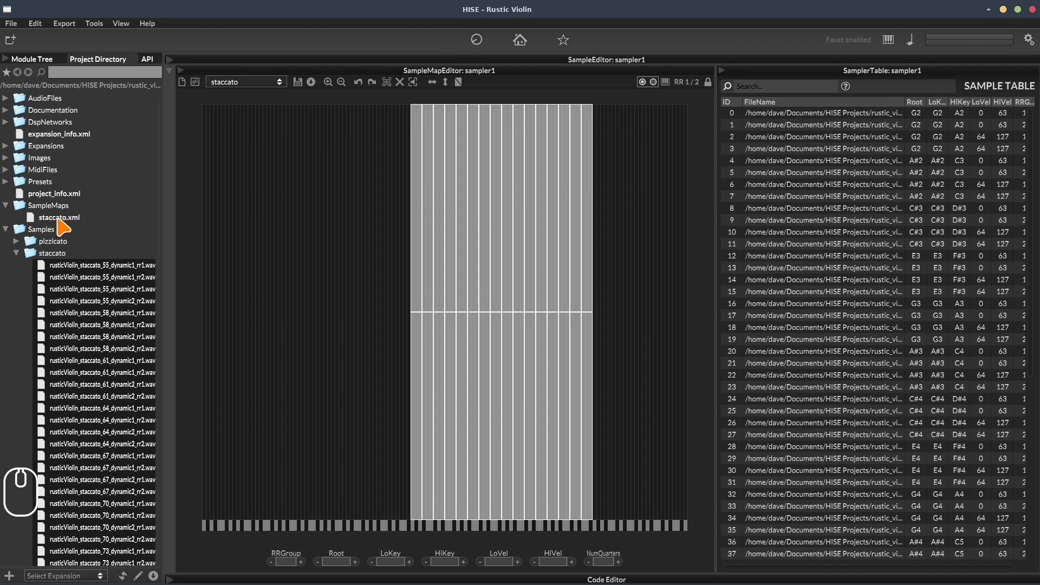
{"action": "key", "text": "alt+Tab"}
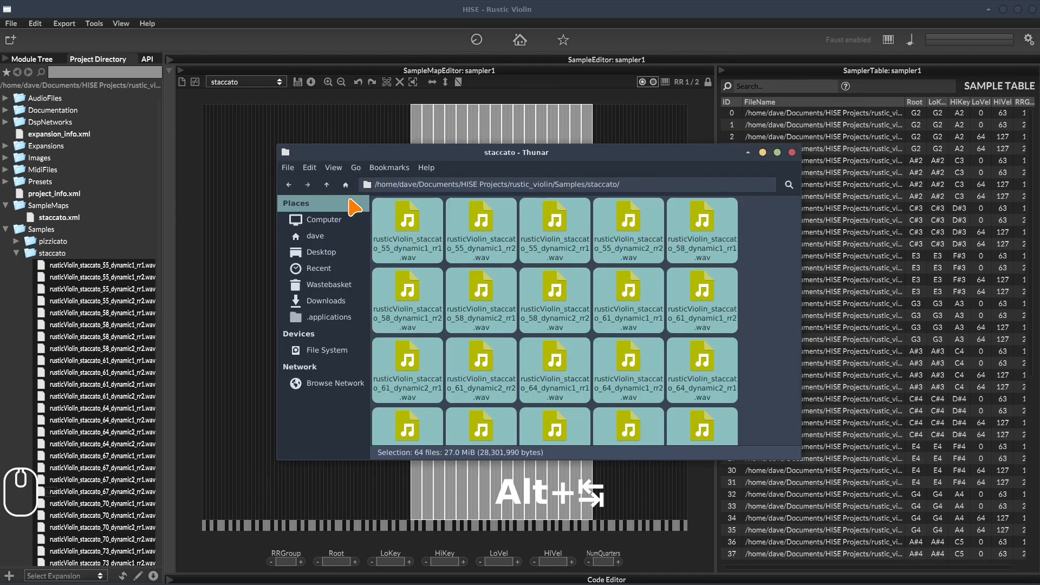
{"action": "left_click", "coordinate": [346, 185]}
{"action": "left_click", "coordinate": [289, 185]}
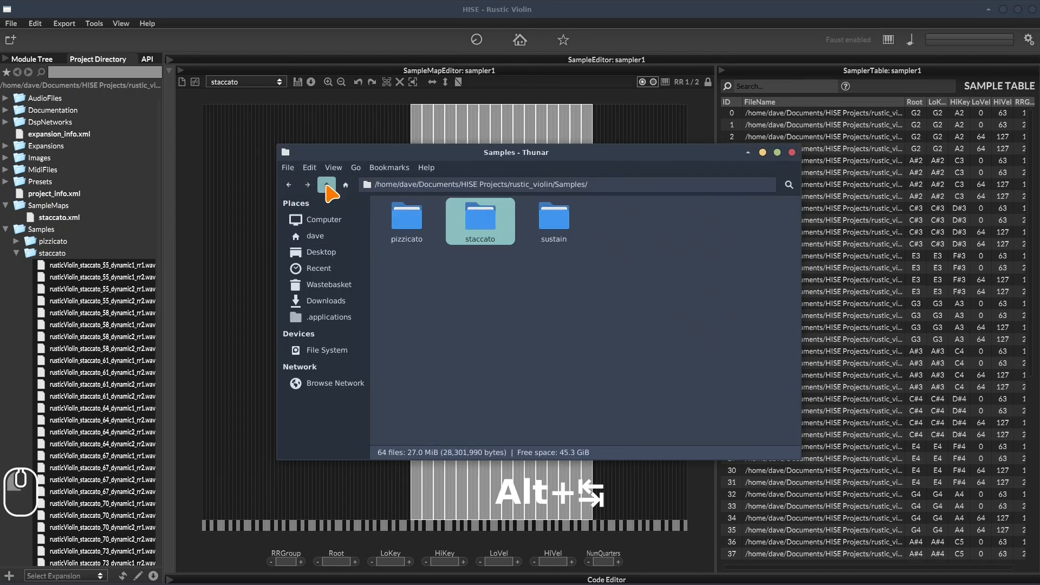
{"action": "left_click", "coordinate": [327, 185]}
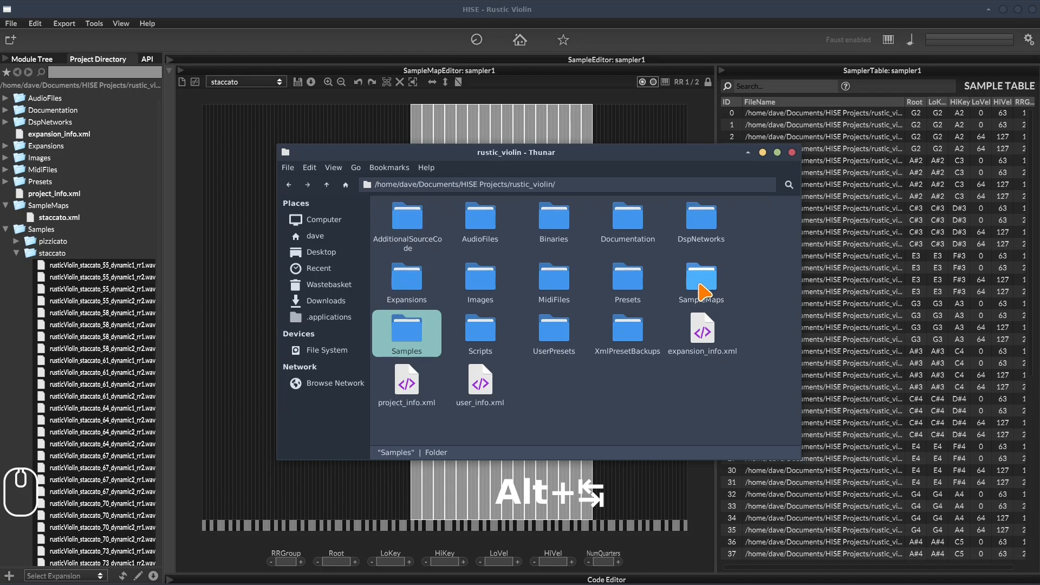
{"action": "double_click", "coordinate": [703, 292]}
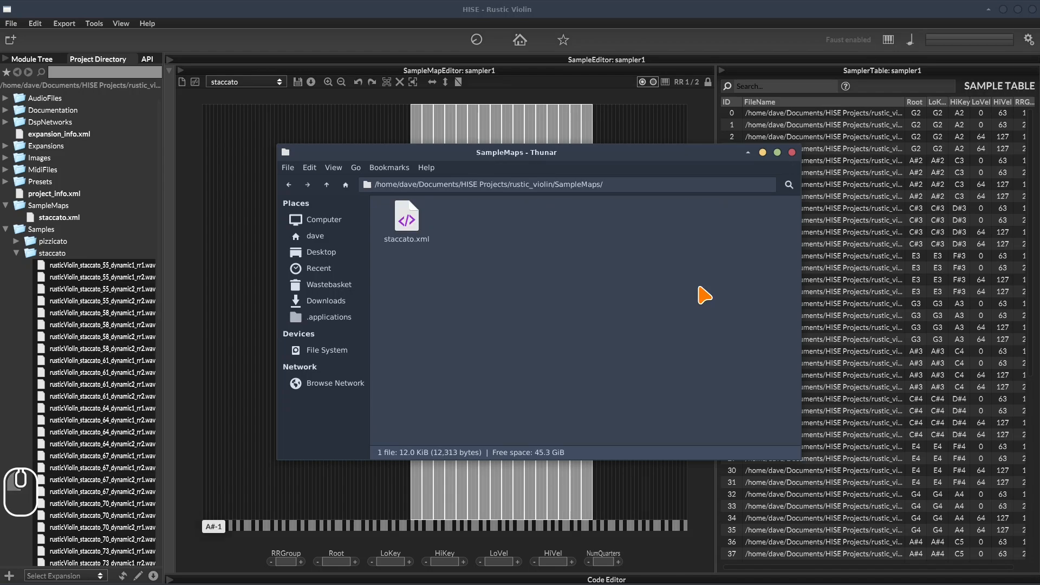
{"action": "left_click", "coordinate": [411, 24]}
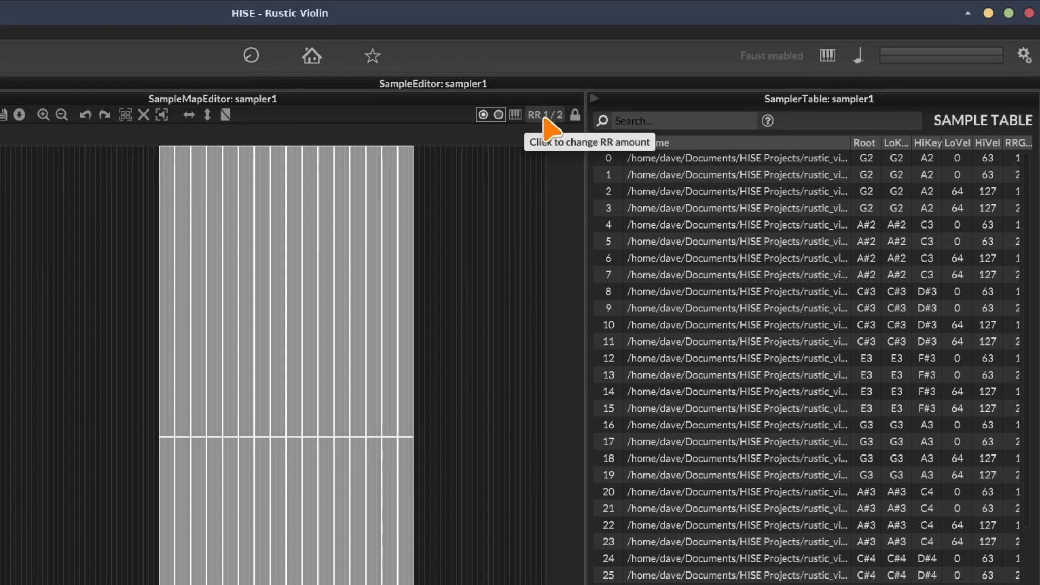
Step: View the setting for the number of RR groups and leave it without applying a change
{"action": "left_click", "coordinate": [550, 117]}
{"action": "type", "text": "2"}
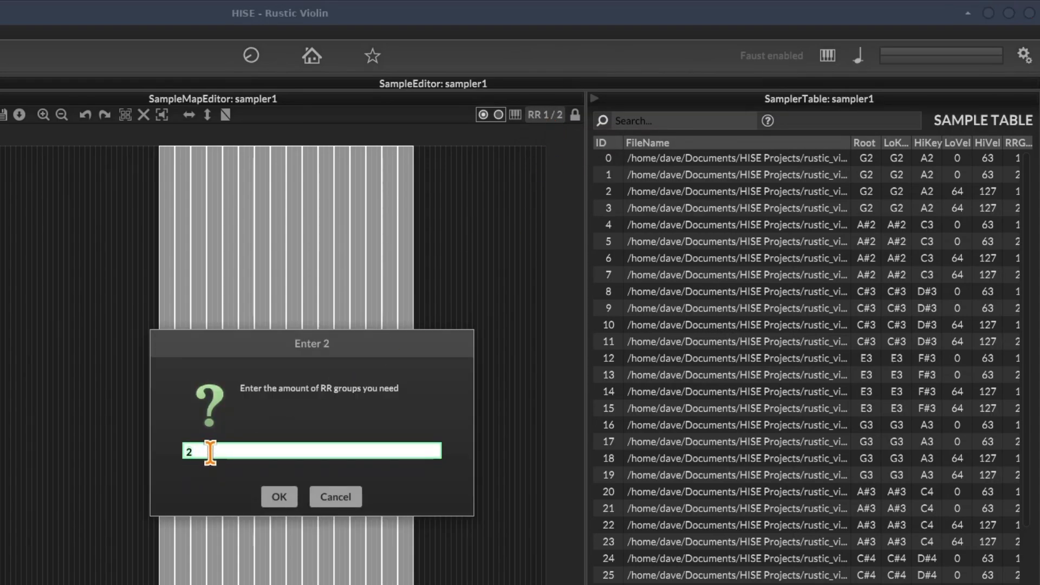
{"action": "left_click", "coordinate": [322, 496]}
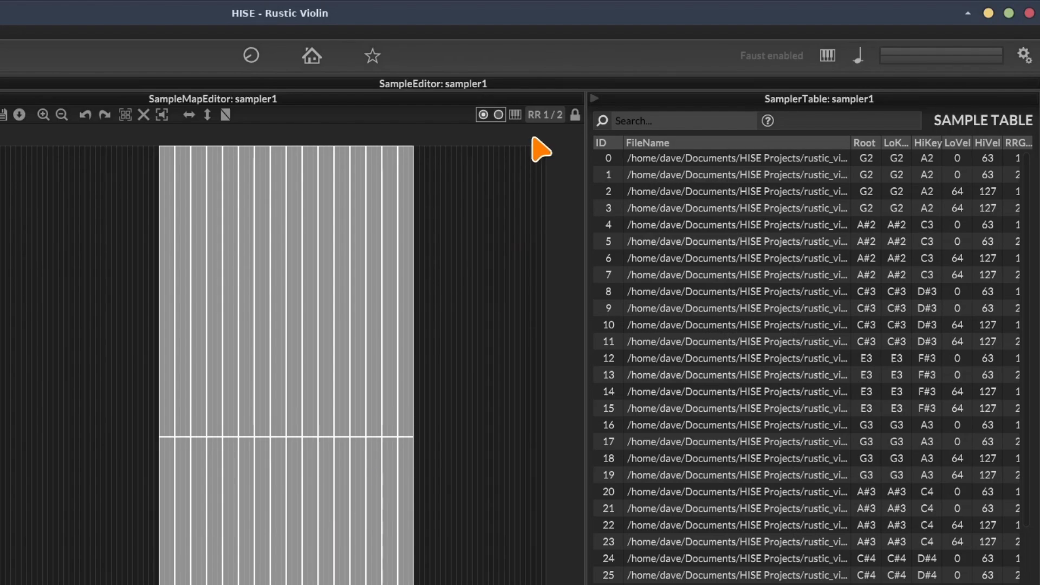
Step: Display each RR group on its own and move group 2's highest upper-velocity sample further up the keyboard
{"action": "left_click", "coordinate": [483, 115]}
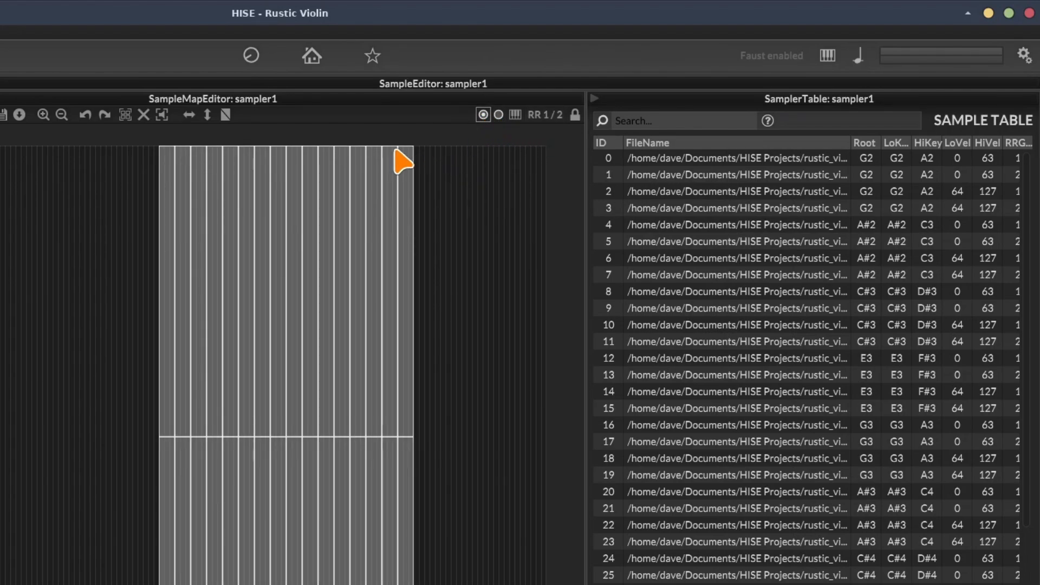
{"action": "left_click", "coordinate": [498, 115]}
{"action": "left_click", "coordinate": [413, 224]}
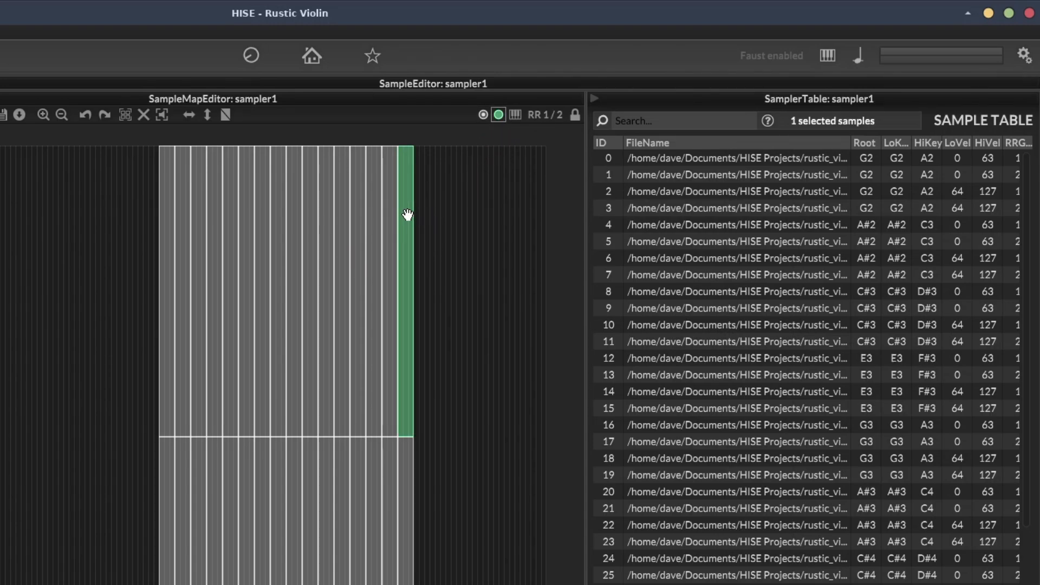
{"action": "left_click_drag", "start_coordinate": [407, 216], "coordinate": [471, 212]}
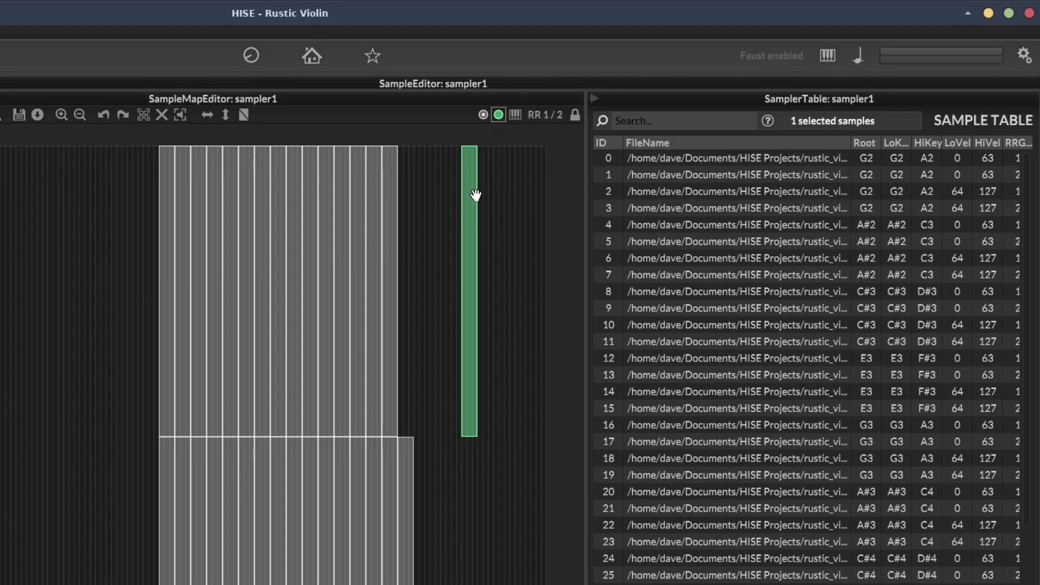
{"action": "left_click", "coordinate": [511, 184]}
Step: Compare the sample layouts of RR group 1 and RR group 2 by alternating between them
{"action": "key", "text": "ctrl+z"}
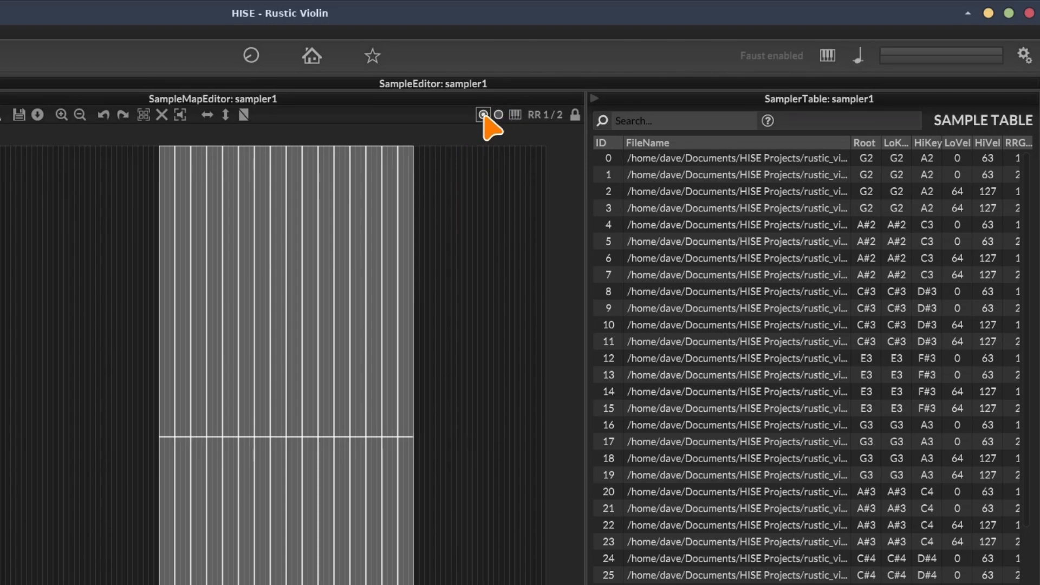
{"action": "key", "text": "ctrl+y"}
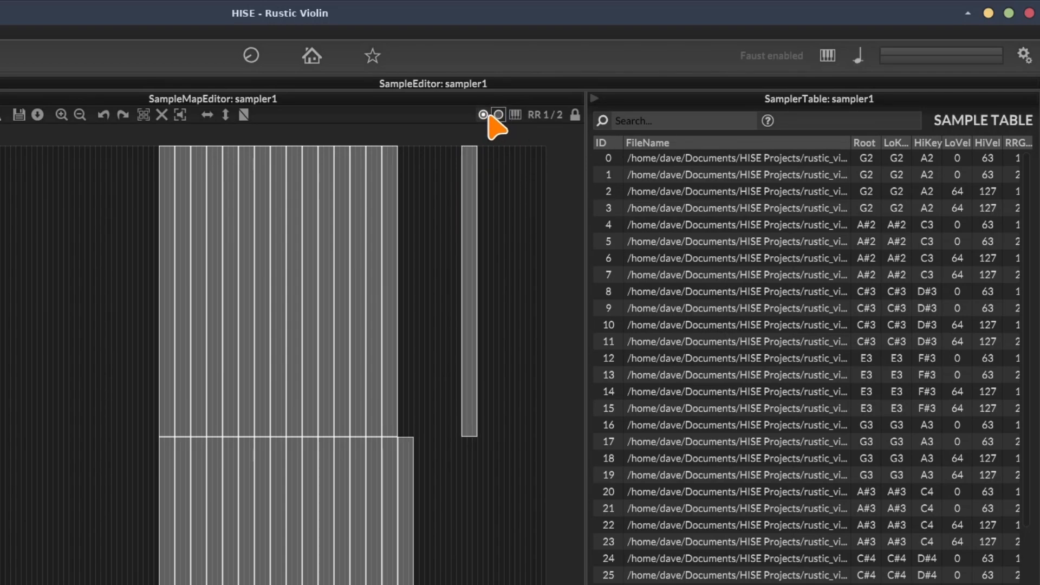
{"action": "key", "text": "ctrl+z"}
{"action": "key", "text": "ctrl+y"}
Step: Move the displaced RR group 2 sample back beside the other upper-velocity samples and deselect it
{"action": "left_click", "coordinate": [469, 263]}
{"action": "left_click_drag", "start_coordinate": [468, 264], "coordinate": [405, 263]}
{"action": "left_click", "coordinate": [431, 222]}
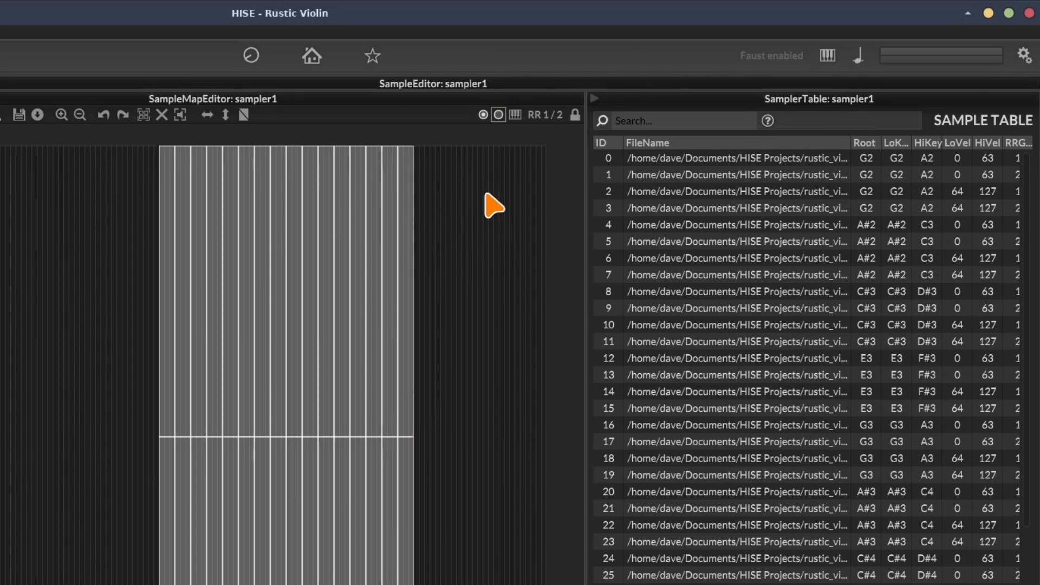
Step: Check that selecting the upper velocity layer affects only the displayed RR group, and review the group display options
{"action": "left_click_drag", "start_coordinate": [486, 194], "coordinate": [115, 289]}
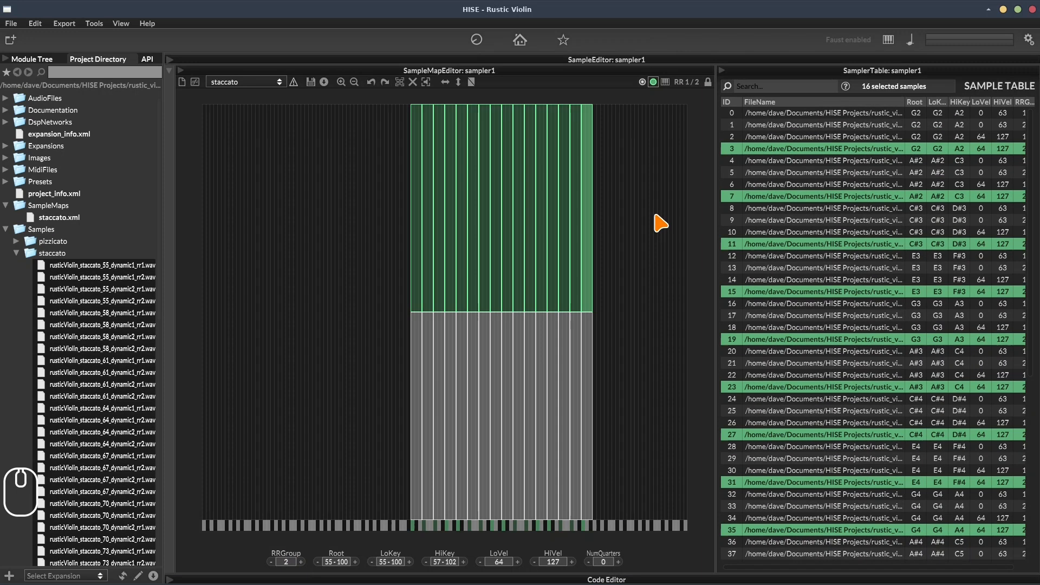
{"action": "left_click", "coordinate": [662, 221]}
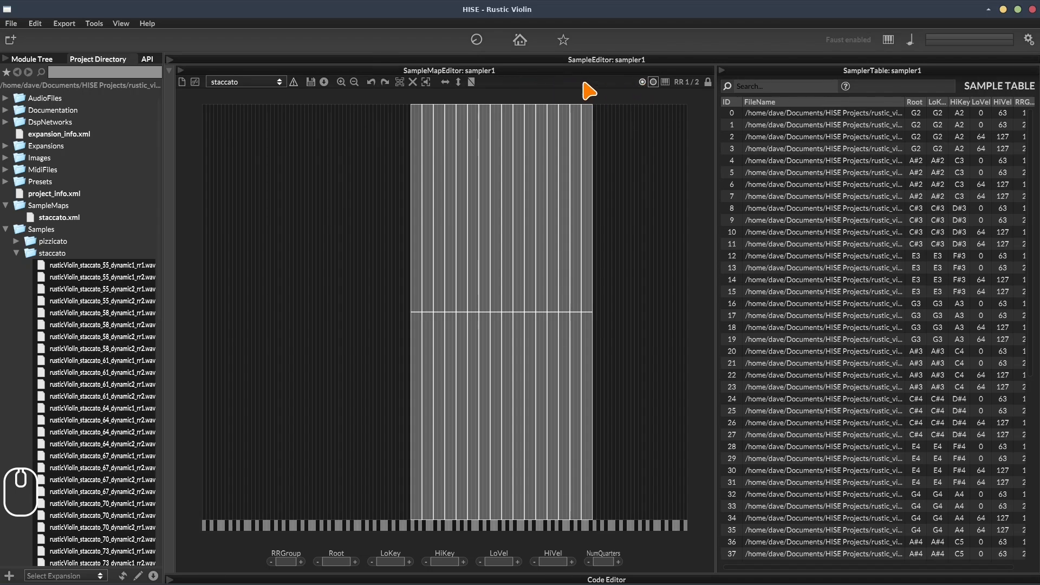
{"action": "left_click", "coordinate": [643, 82]}
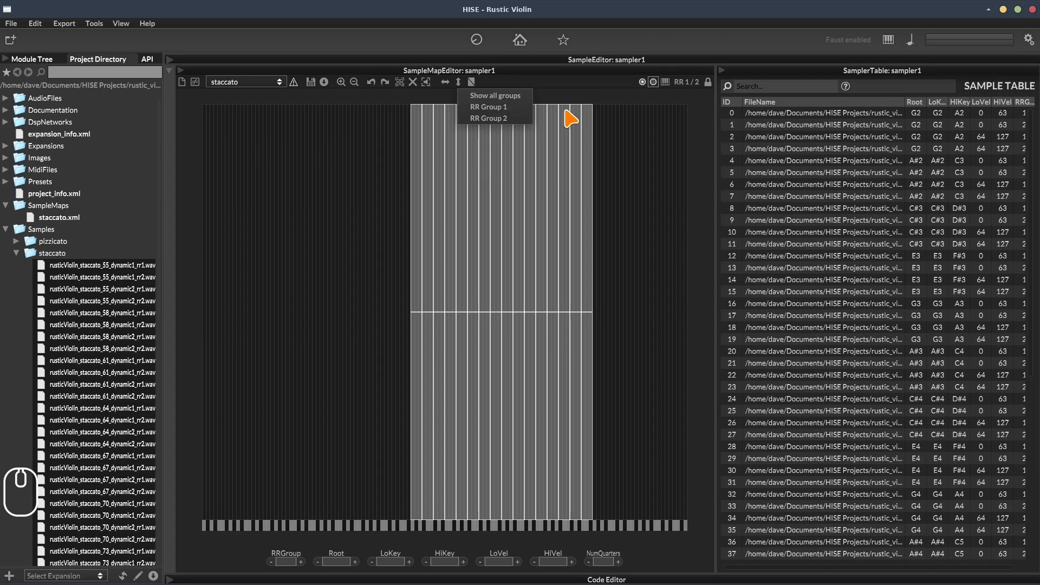
{"action": "left_click", "coordinate": [644, 90]}
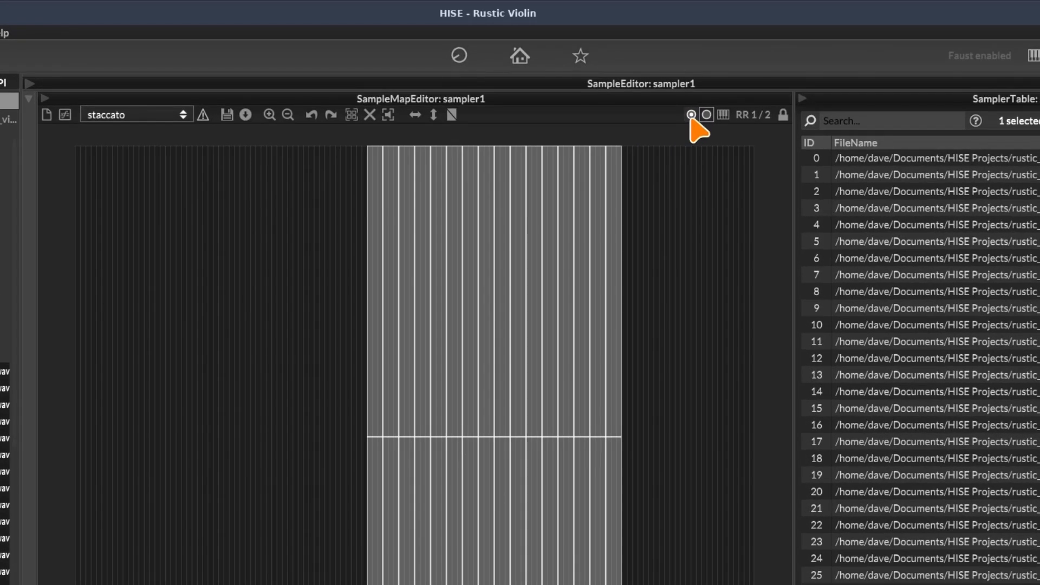
Step: Set the sample map to display all RR groups together
{"action": "left_click", "coordinate": [692, 116]}
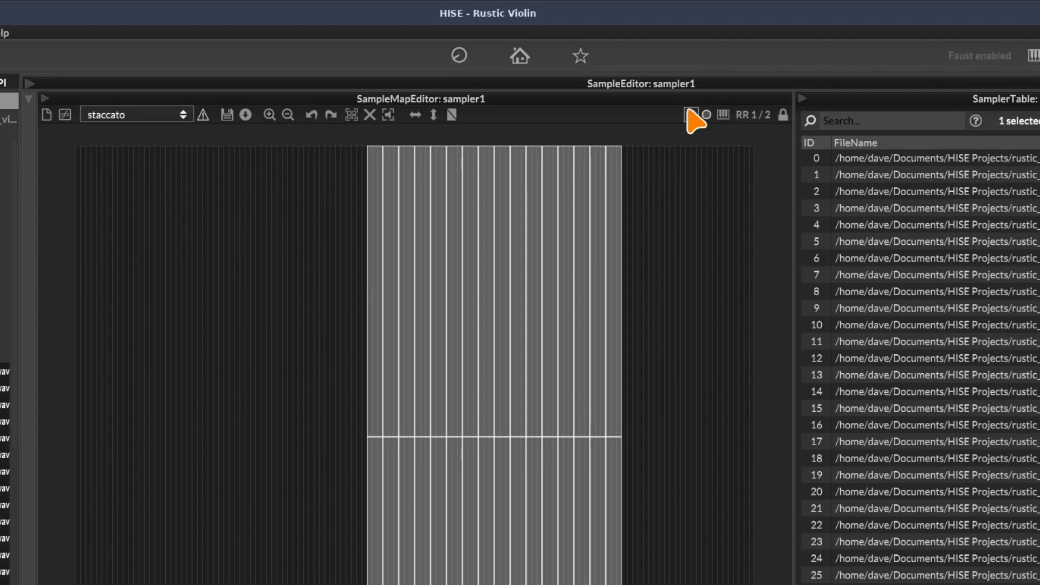
{"action": "left_click", "coordinate": [692, 117]}
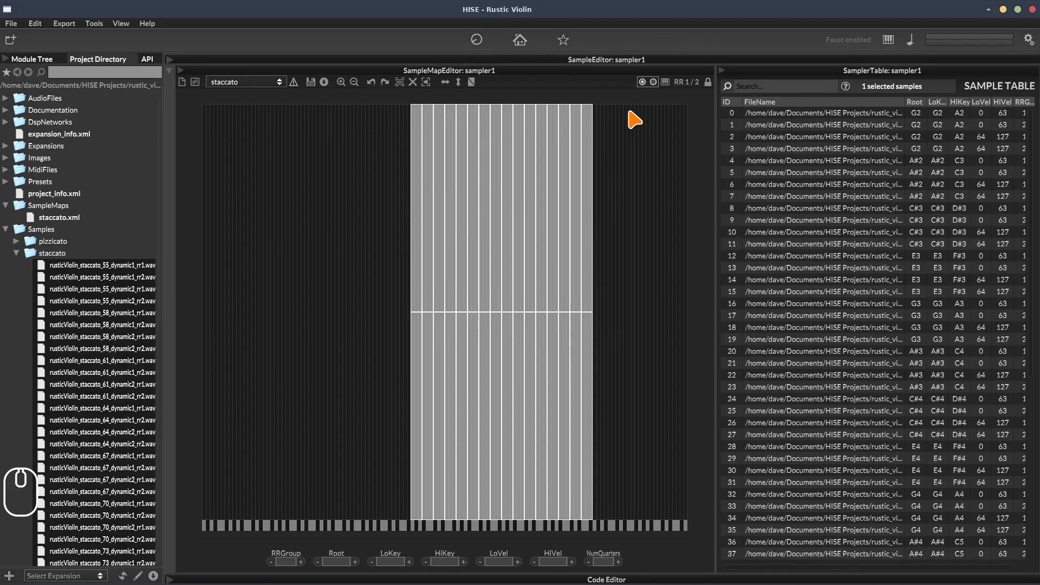
{"action": "left_click", "coordinate": [643, 83]}
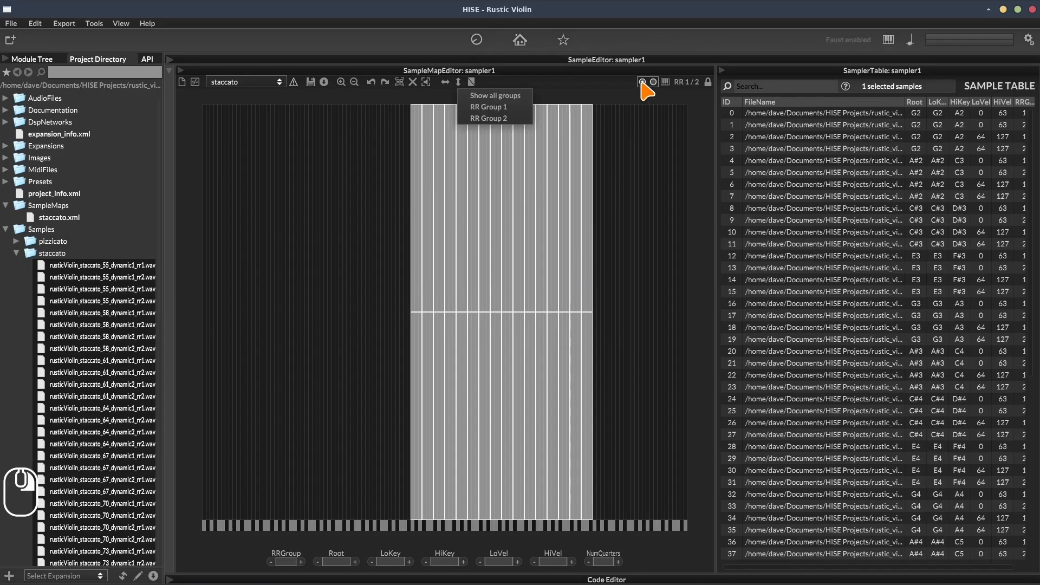
{"action": "left_click", "coordinate": [501, 99]}
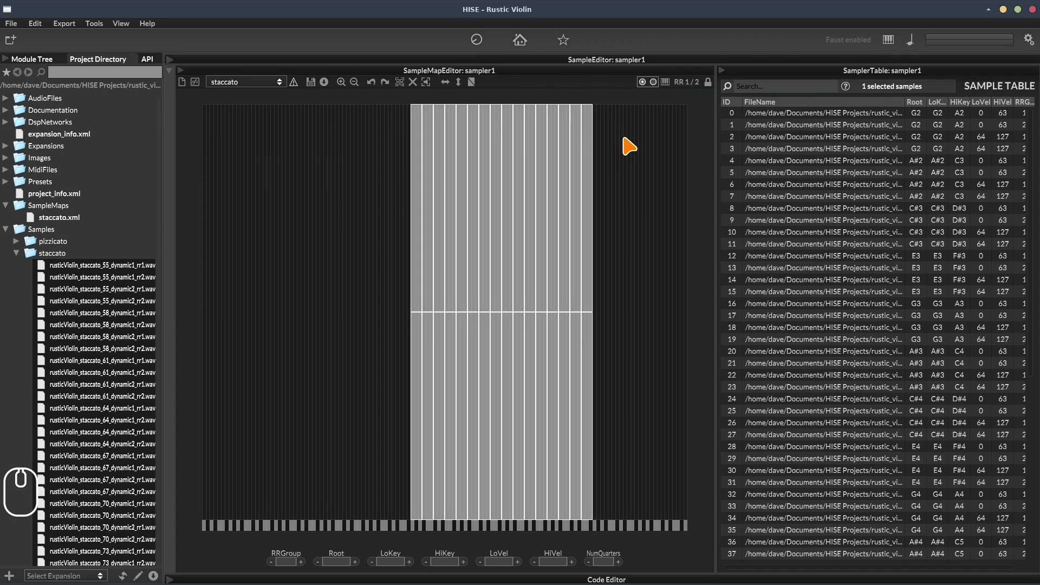
Step: Select the upper velocity layer across both RR groups, inspect it magnified, restore the full keyboard view and clear the selection
{"action": "left_click_drag", "start_coordinate": [629, 143], "coordinate": [355, 269]}
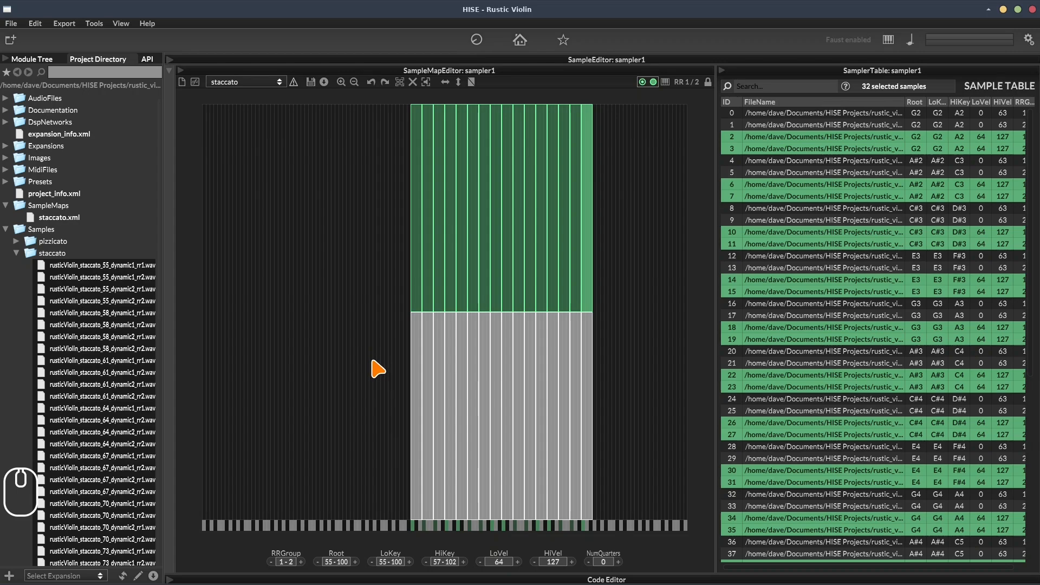
{"action": "left_click", "coordinate": [341, 82]}
{"action": "left_click", "coordinate": [345, 81]}
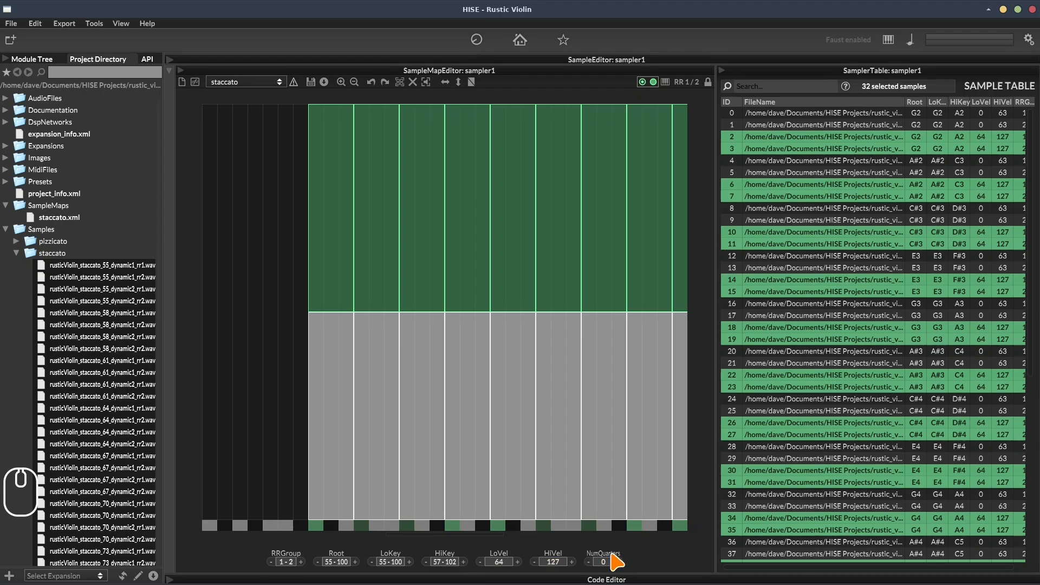
{"action": "left_click", "coordinate": [355, 82]}
{"action": "left_click", "coordinate": [355, 81]}
{"action": "left_click", "coordinate": [614, 428]}
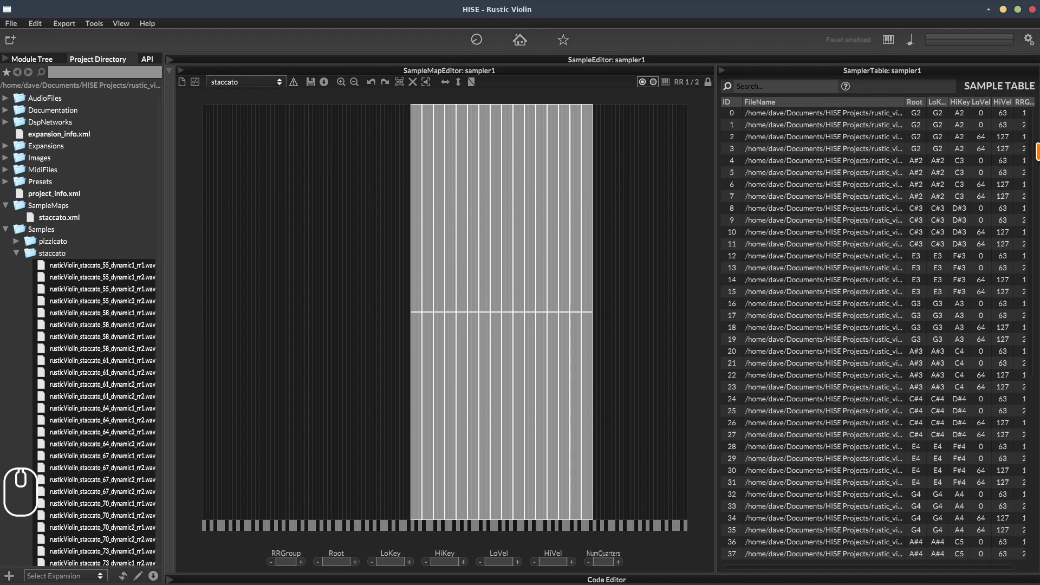
Step: Select the second dynamic layer's samples by searching the sample table for "dynamic2"
{"action": "mouse_move", "coordinate": [1033, 139]}
{"action": "left_mouse_down"}
{"action": "mouse_move", "coordinate": [1024, 372]}
{"action": "mouse_move", "coordinate": [1024, 135]}
{"action": "mouse_move", "coordinate": [1033, 122]}
{"action": "left_mouse_up"}
{"action": "left_click", "coordinate": [768, 87]}
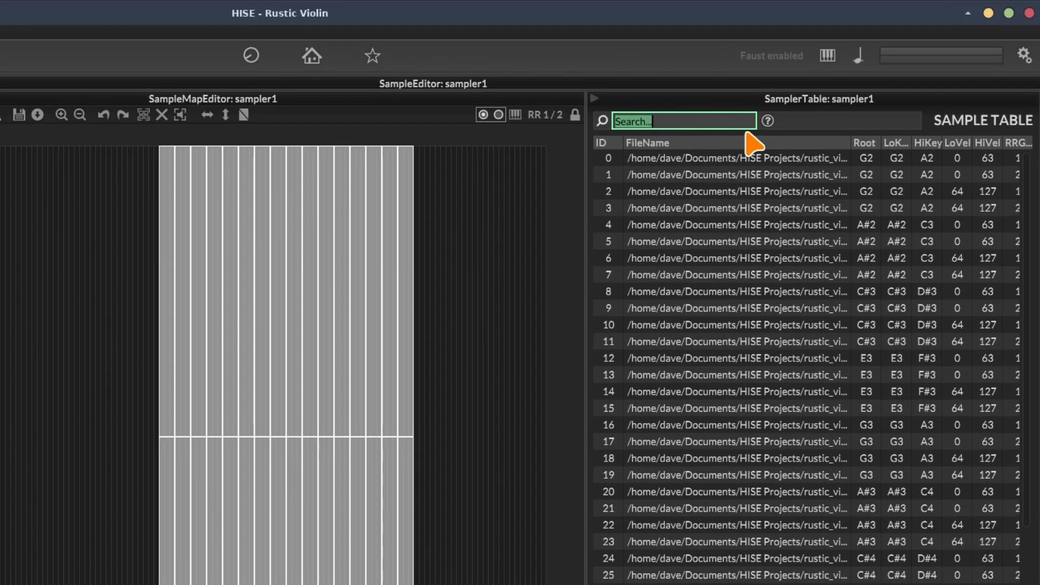
{"action": "type", "text": "dynamic2"}
{"action": "key", "text": "Return"}
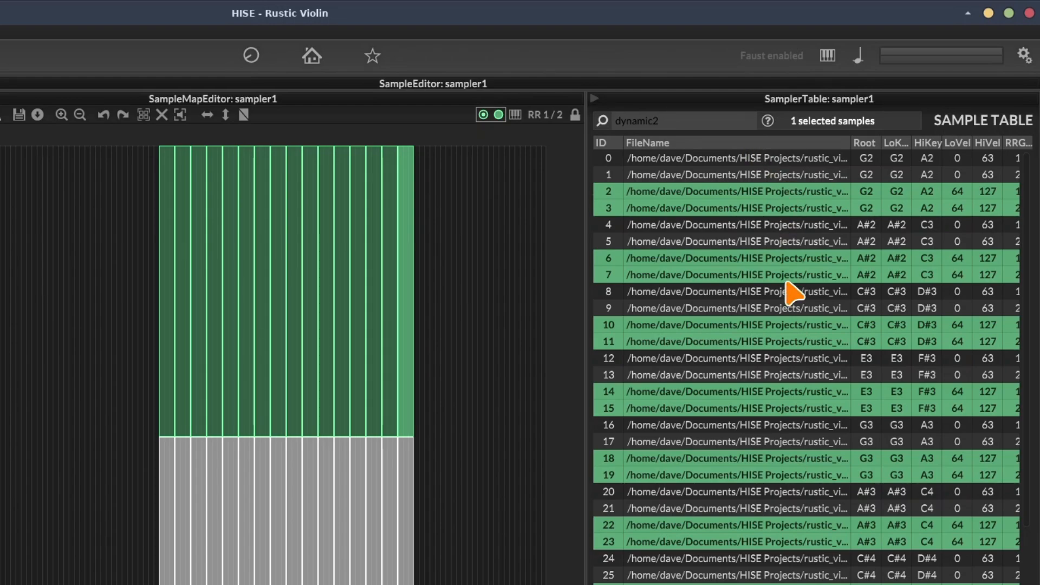
Step: Search the sample table for "rr1" to select the first round robin's samples, and clear the search and selection
{"action": "left_click", "coordinate": [698, 121]}
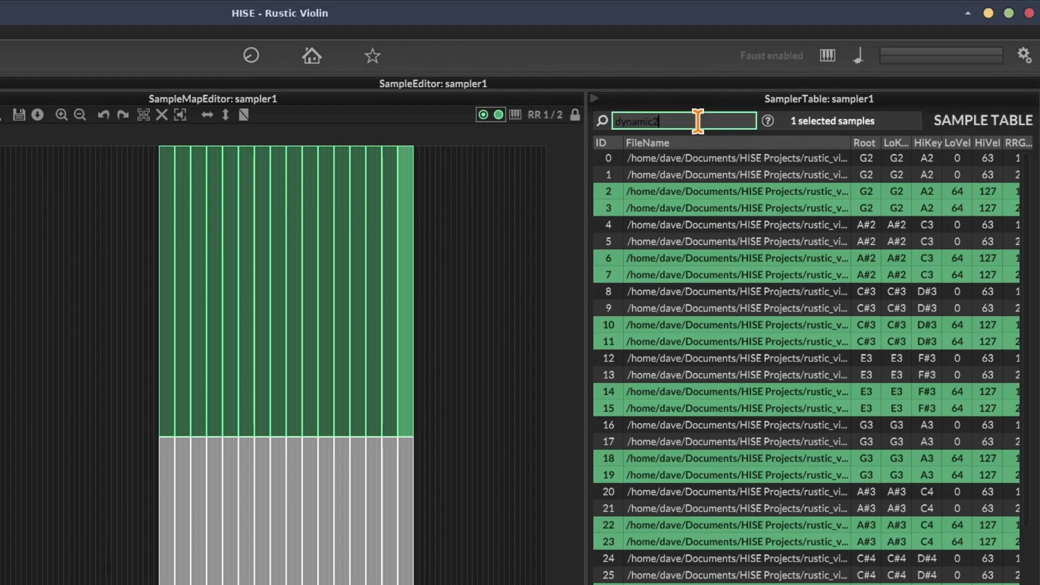
{"action": "key", "text": "ctrl+a"}
{"action": "type", "text": "rr1"}
{"action": "key", "text": "Return"}
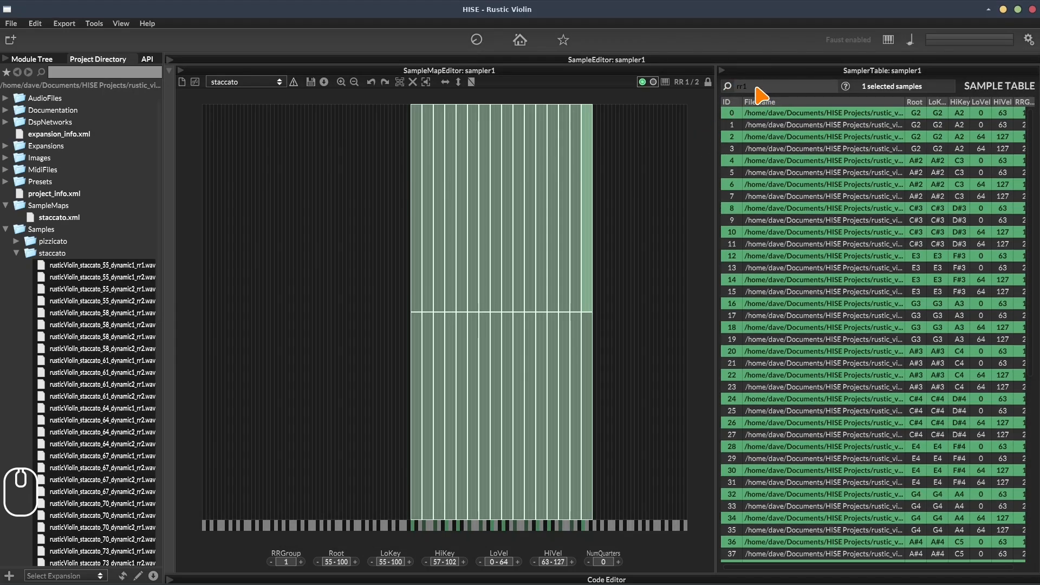
{"action": "left_click", "coordinate": [757, 86]}
{"action": "key", "text": "BackSpace"}
{"action": "left_click", "coordinate": [629, 174]}
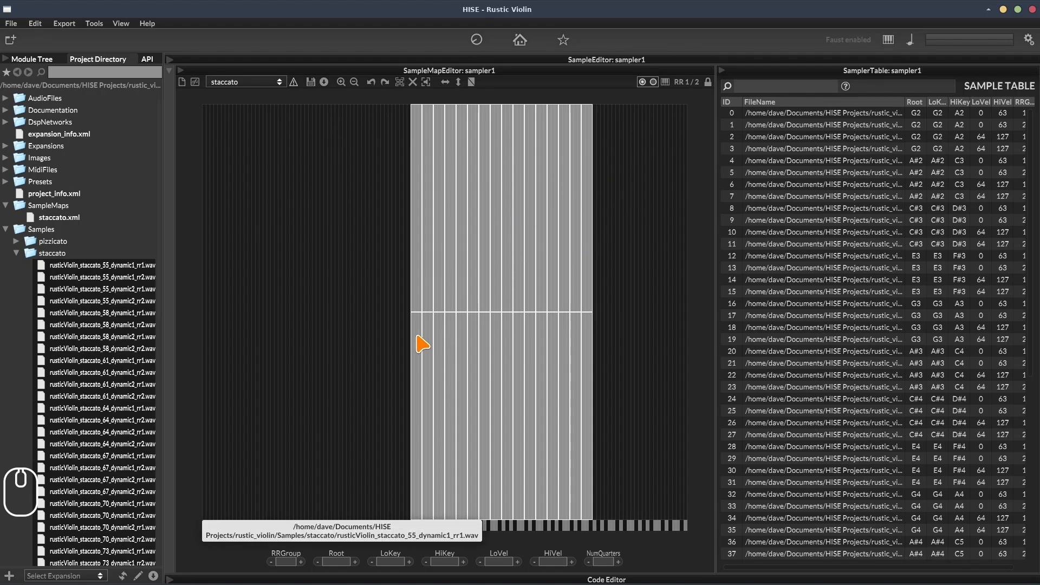
Step: Select all upper velocity layer samples and set their LoVel to 44
{"action": "left_click_drag", "start_coordinate": [635, 190], "coordinate": [411, 251]}
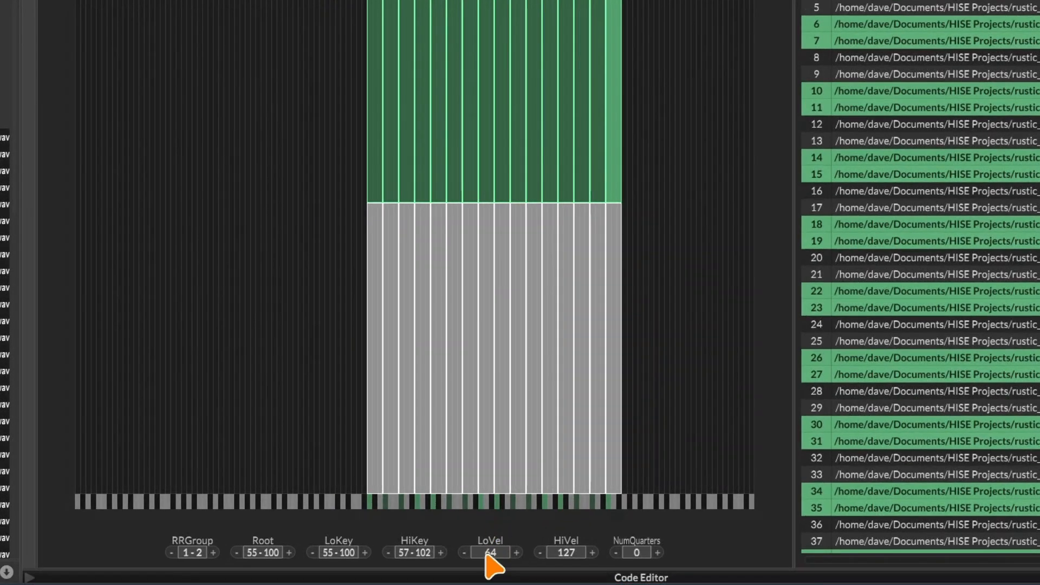
{"action": "left_click", "coordinate": [488, 554]}
{"action": "type", "text": "44"}
{"action": "key", "text": "Return"}
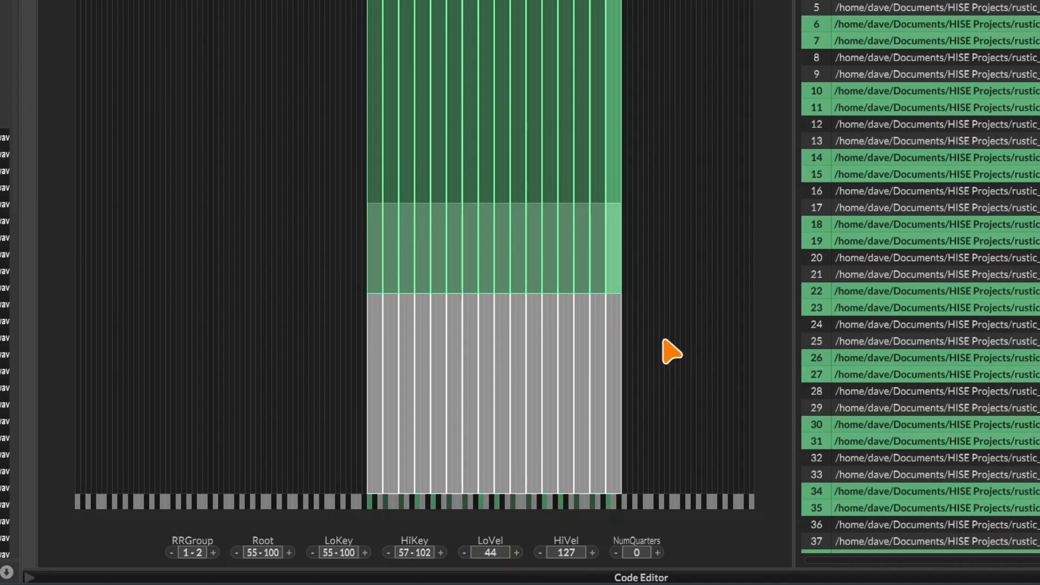
Step: Select all lower velocity layer samples and set their HiVel to 83
{"action": "left_click_drag", "start_coordinate": [666, 337], "coordinate": [319, 399]}
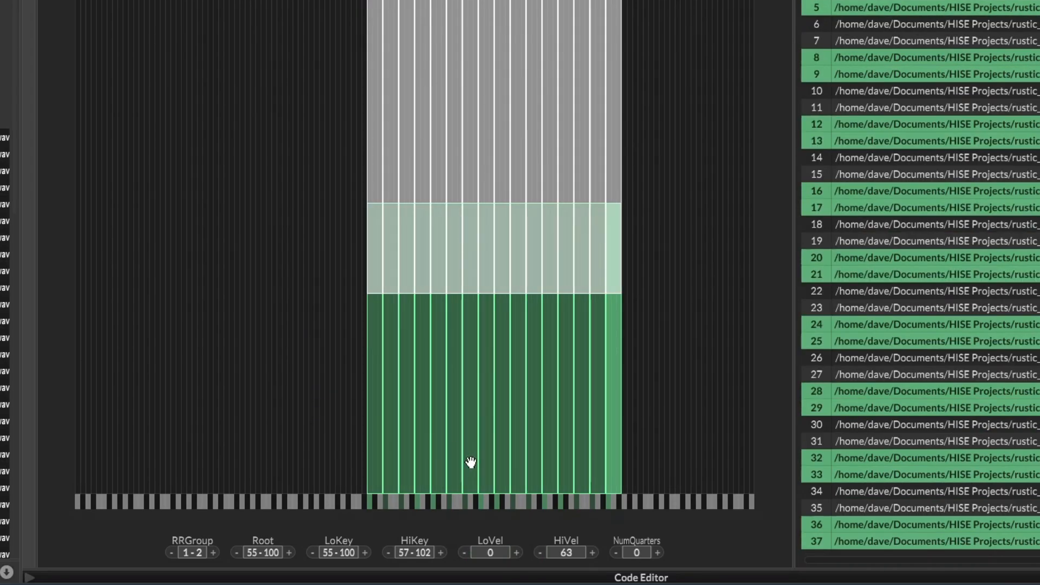
{"action": "left_click", "coordinate": [567, 555]}
{"action": "type", "text": "83"}
{"action": "key", "text": "Return"}
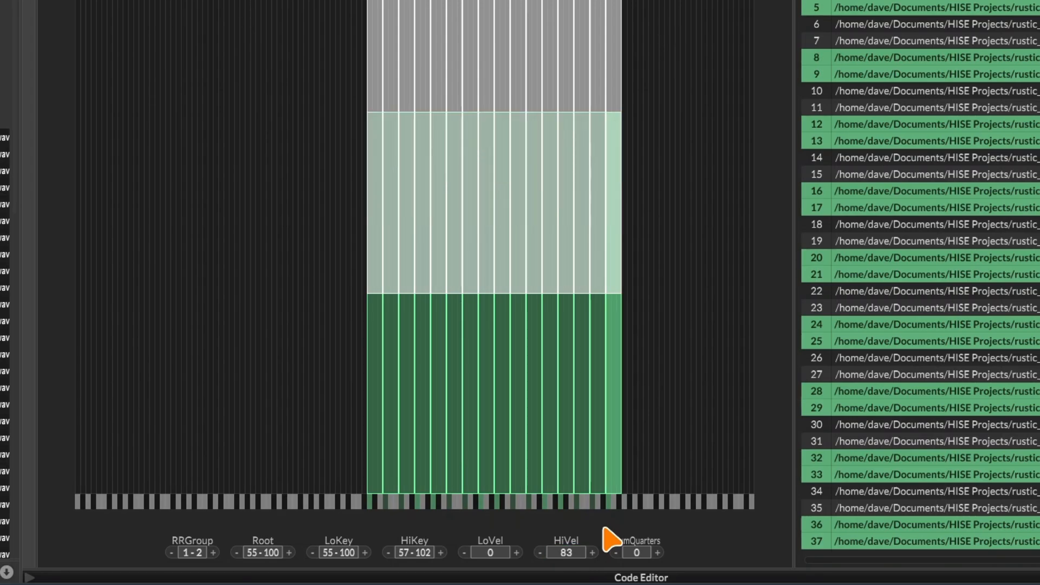
Step: Try a lower HiVel for the lower velocity layer with the value slider, restore it to 83 and clear the selection
{"action": "left_click", "coordinate": [558, 555]}
{"action": "left_click_drag", "start_coordinate": [632, 515], "coordinate": [596, 515]}
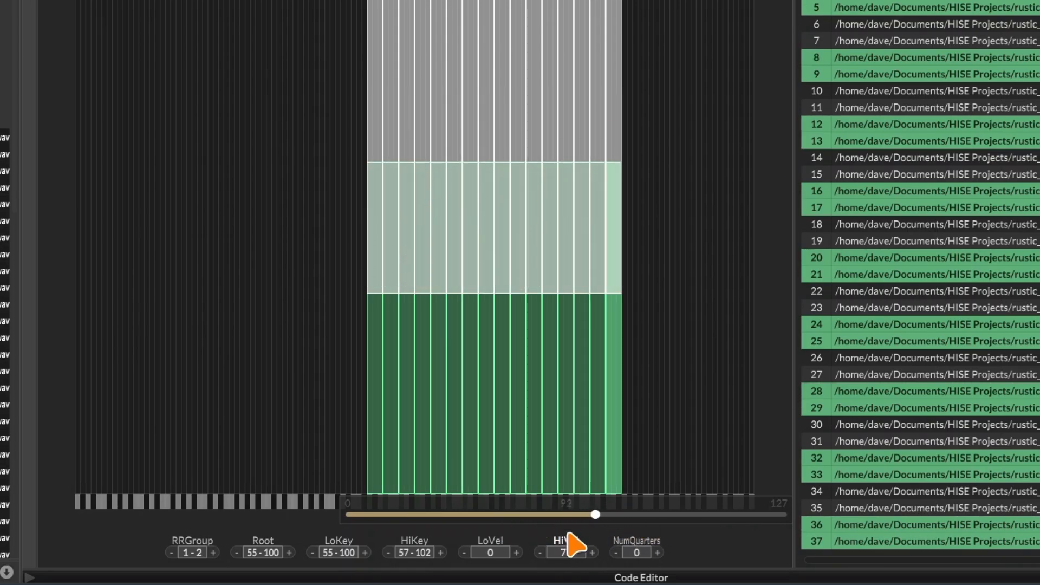
{"action": "left_click", "coordinate": [490, 557]}
{"action": "double_click", "coordinate": [555, 553]}
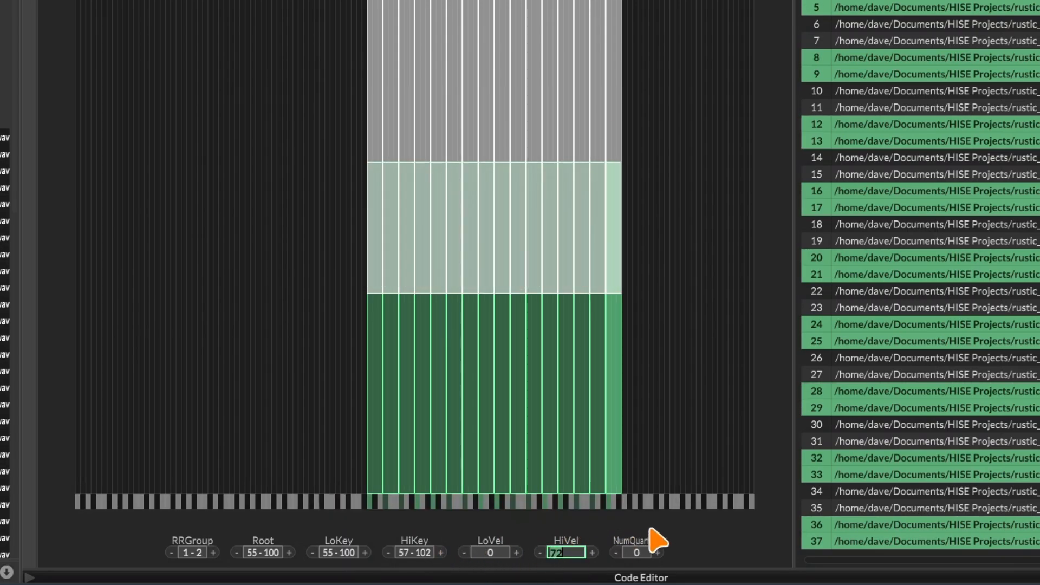
{"action": "key", "text": "Return"}
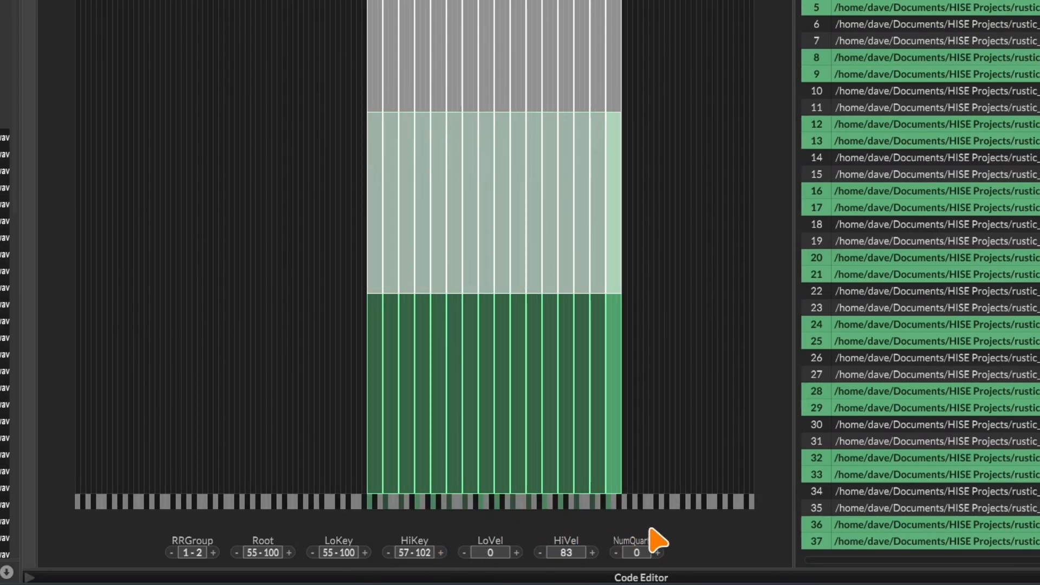
{"action": "left_click", "coordinate": [691, 195]}
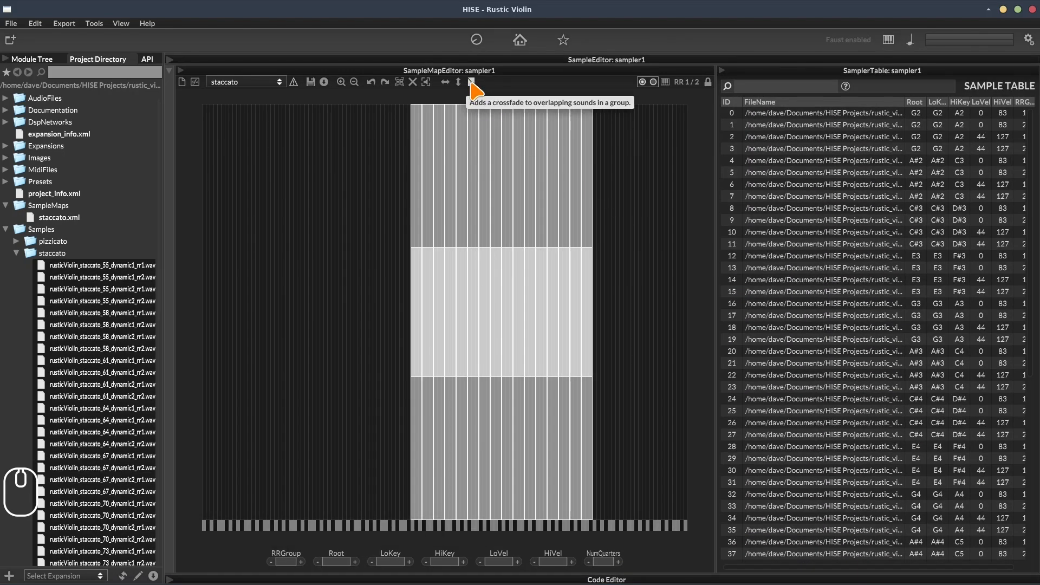
Step: Crossfade the overlapping layers by setting the upper layer's lower velocity crossfade to 40 and matching the lower layer's upper velocity crossfade
{"action": "left_click", "coordinate": [472, 82]}
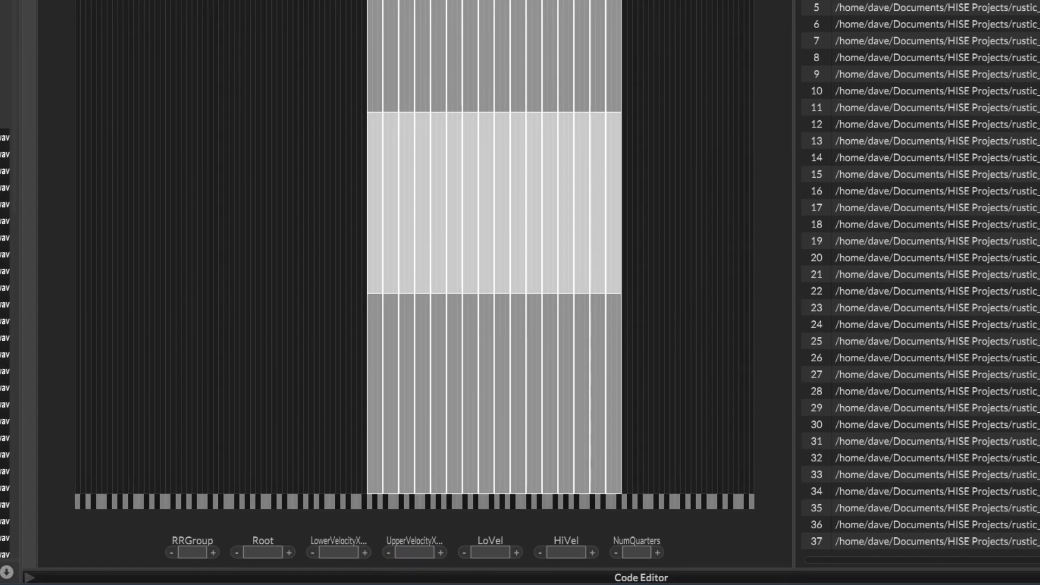
{"action": "left_click", "coordinate": [434, 2]}
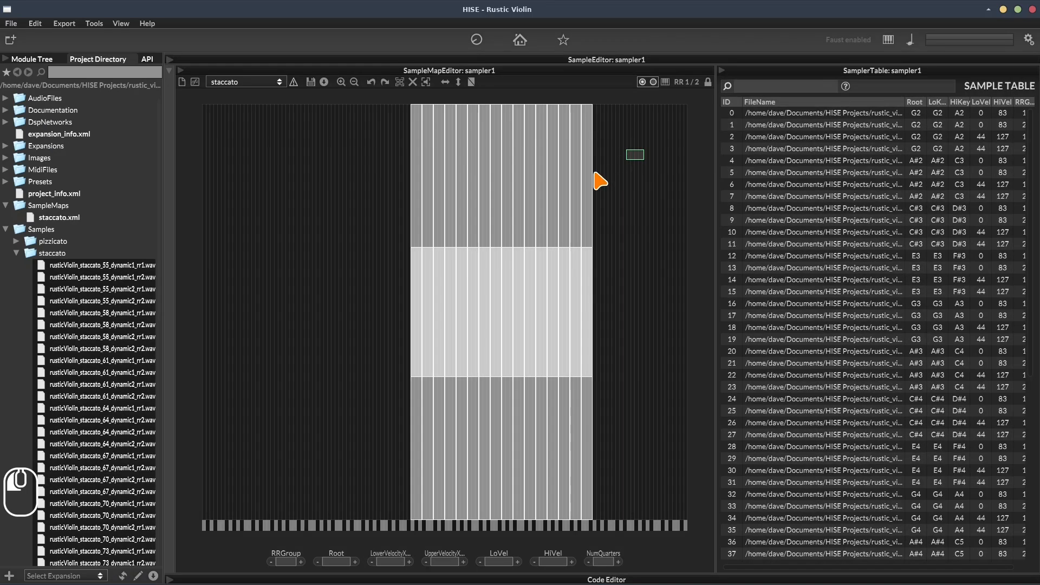
{"action": "left_click_drag", "start_coordinate": [601, 182], "coordinate": [400, 200]}
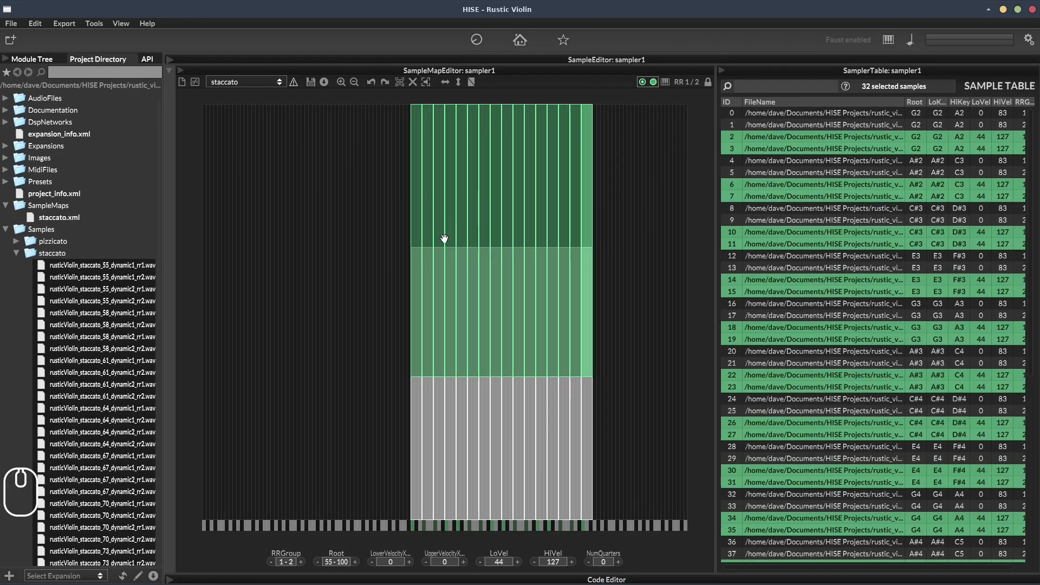
{"action": "left_click", "coordinate": [391, 562]}
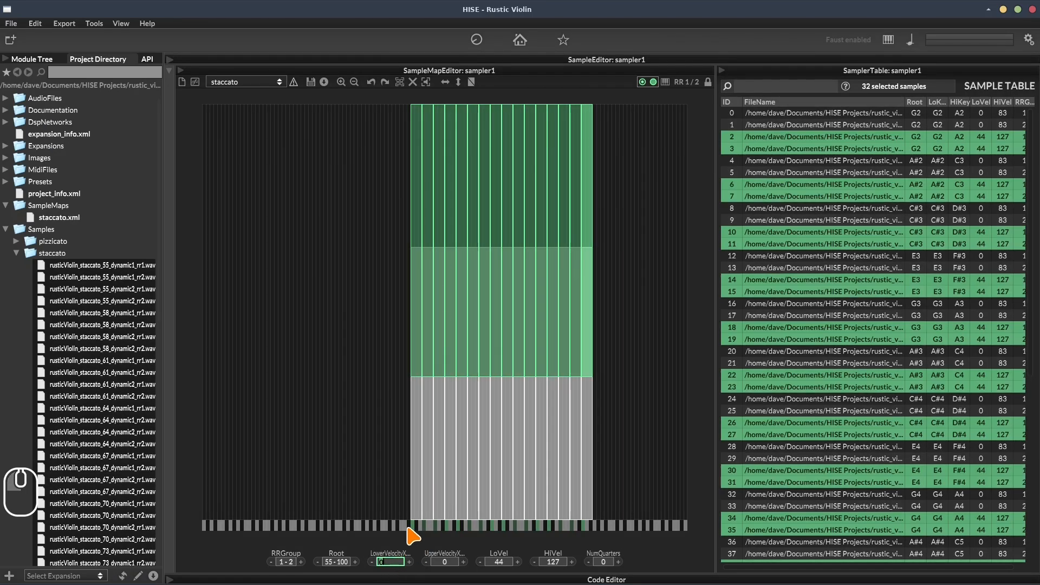
{"action": "key", "text": "Return"}
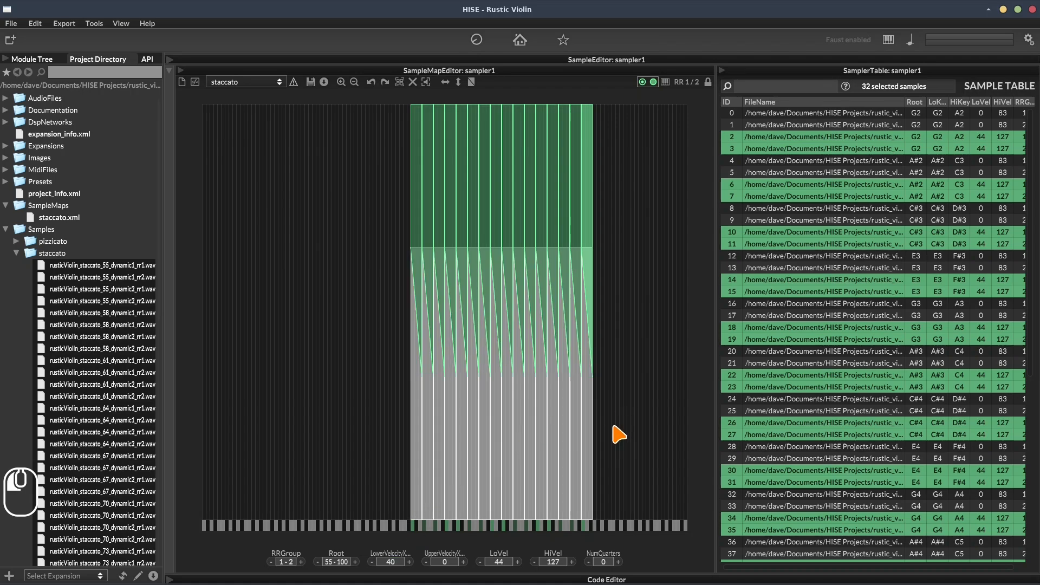
{"action": "left_click_drag", "start_coordinate": [618, 433], "coordinate": [342, 482]}
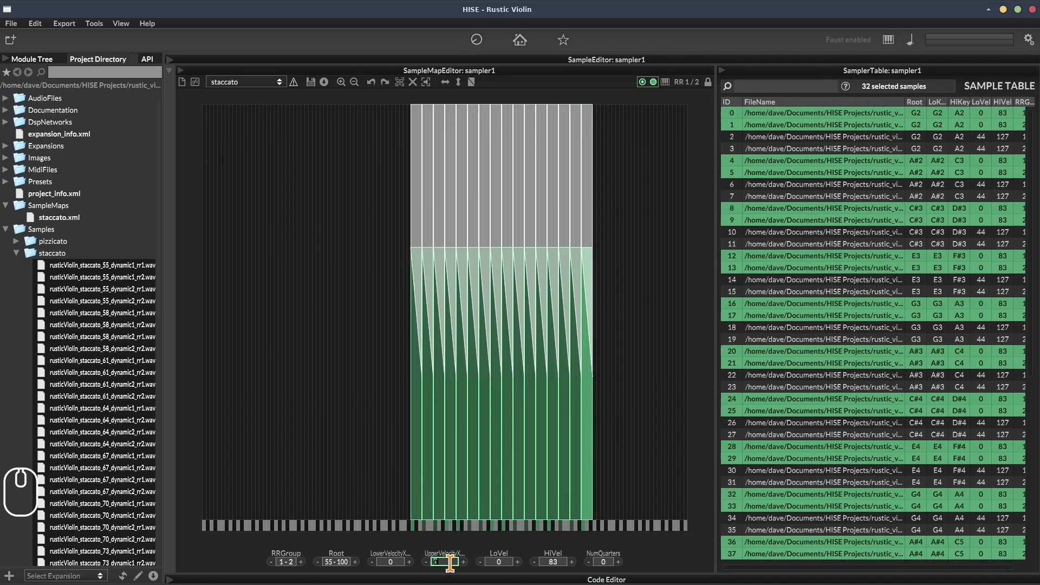
{"action": "left_click", "coordinate": [653, 412]}
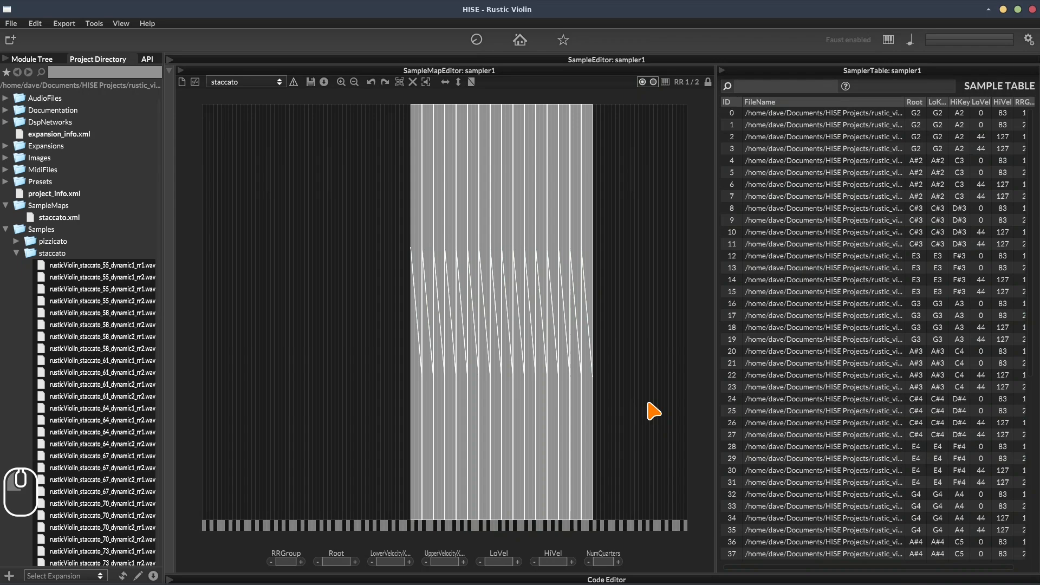
Step: Save the crossfaded staccato sample map, overwriting the current sample map file
{"action": "left_click", "coordinate": [341, 82]}
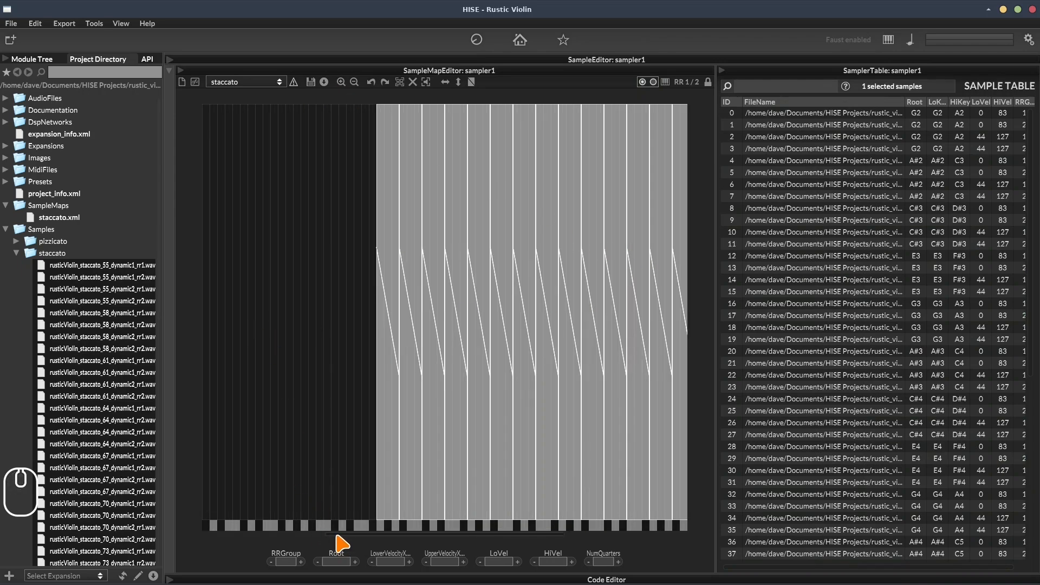
{"action": "left_click_drag", "start_coordinate": [337, 535], "coordinate": [390, 536]}
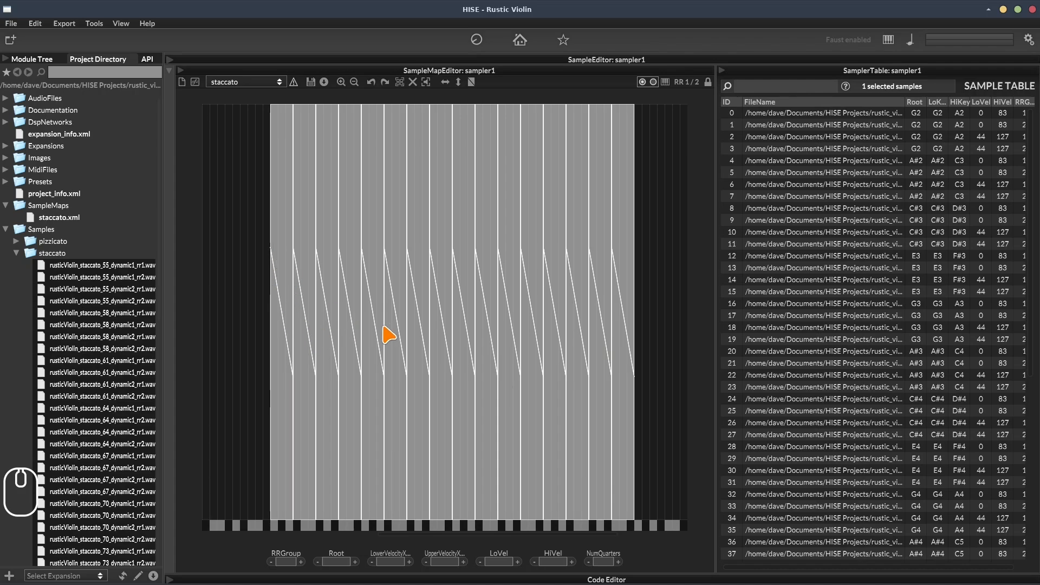
{"action": "left_click", "coordinate": [310, 82]}
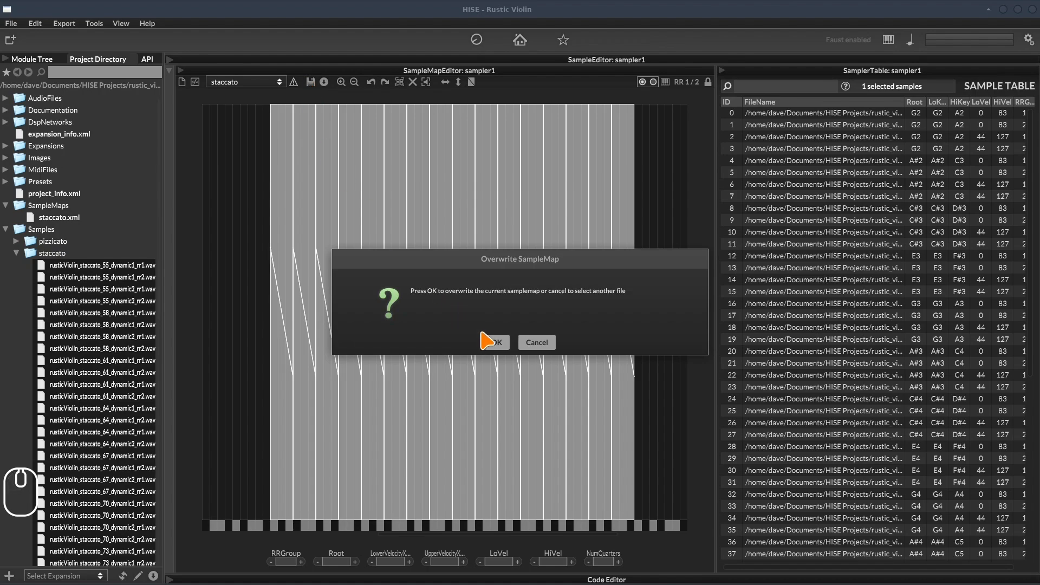
{"action": "left_click", "coordinate": [484, 339]}
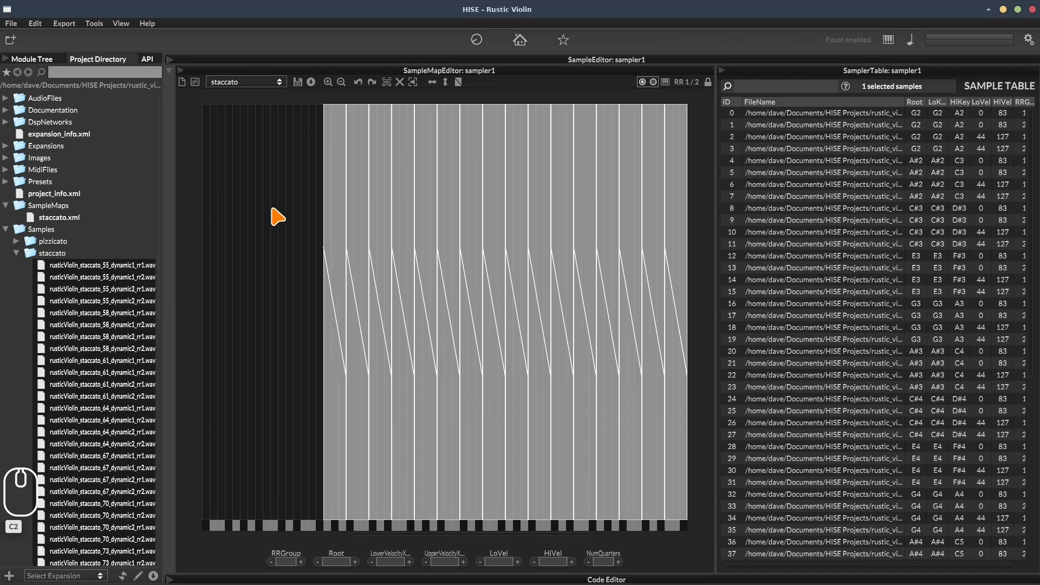
Step: Review the sample map options for locking MIDI input to a velocity or RR group, playing a key to compare the offered group
{"action": "right_click", "coordinate": [262, 163]}
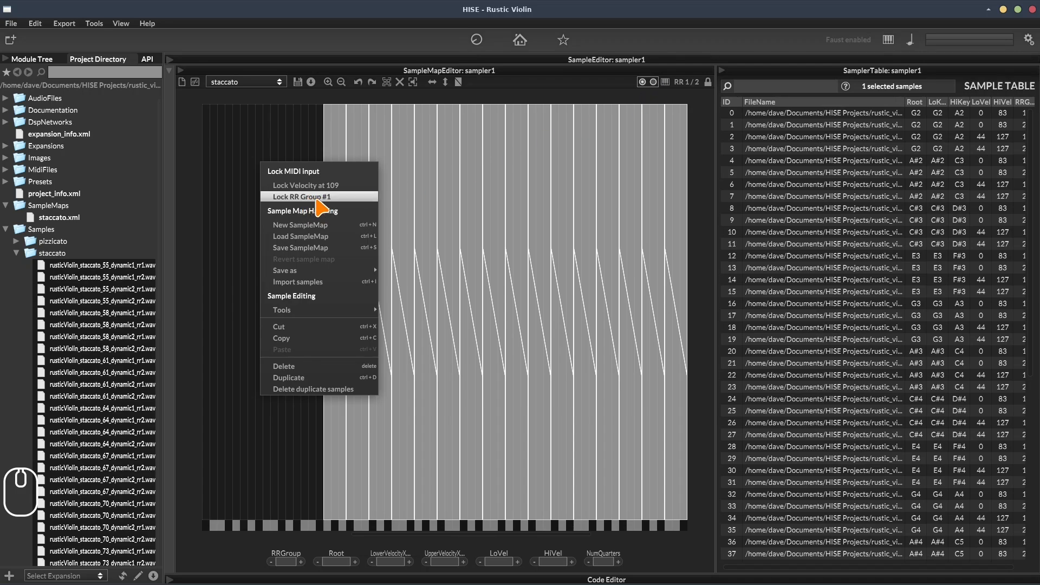
{"action": "left_click", "coordinate": [295, 138]}
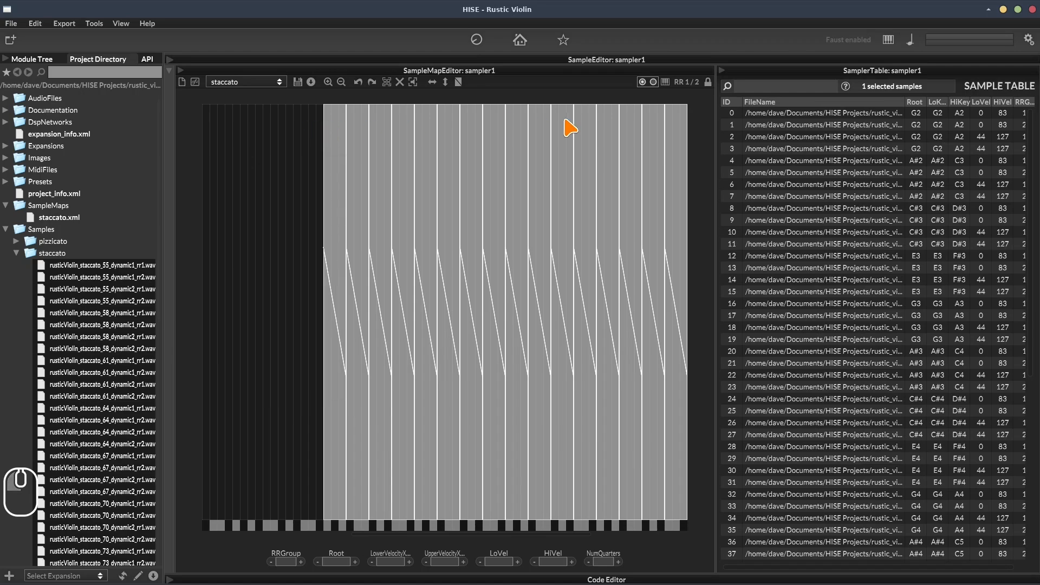
{"action": "left_click", "coordinate": [434, 528]}
{"action": "right_click", "coordinate": [287, 170]}
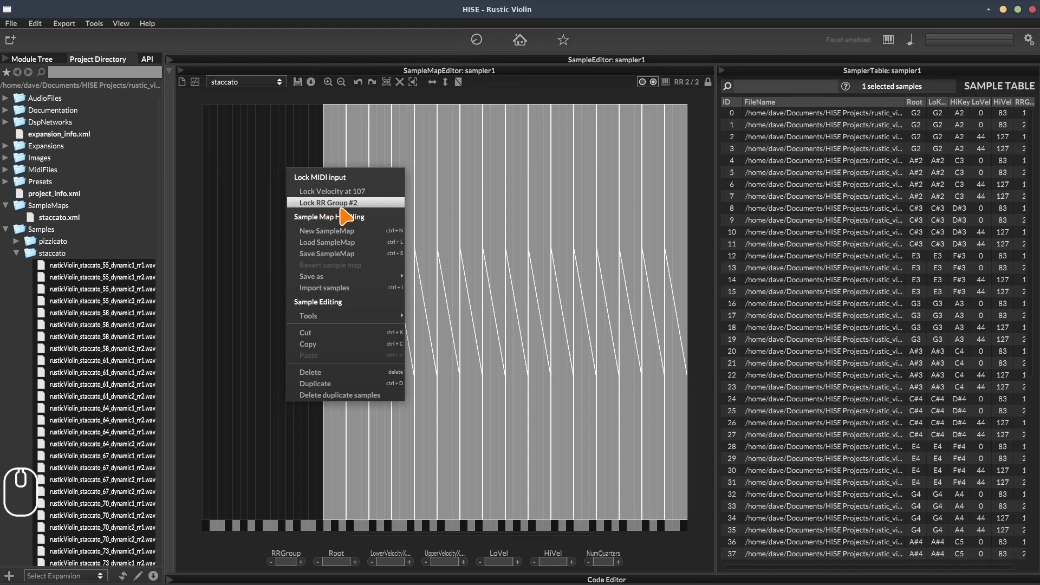
{"action": "right_click", "coordinate": [236, 336]}
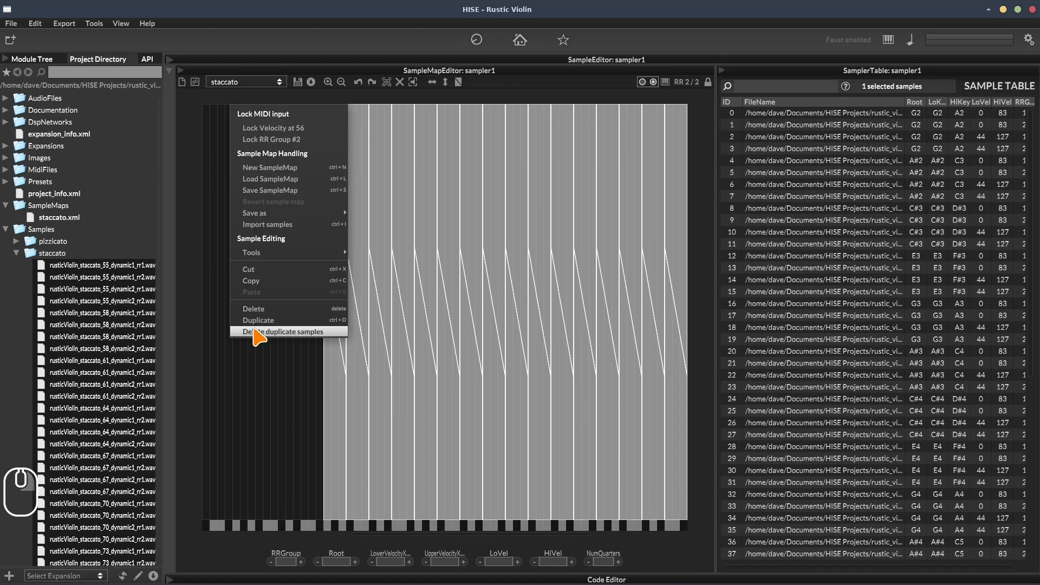
Step: Compare the offered lock velocities on the sample map, lock the MIDI input velocity at 115 and lock RR Group #2
{"action": "right_click", "coordinate": [275, 454]}
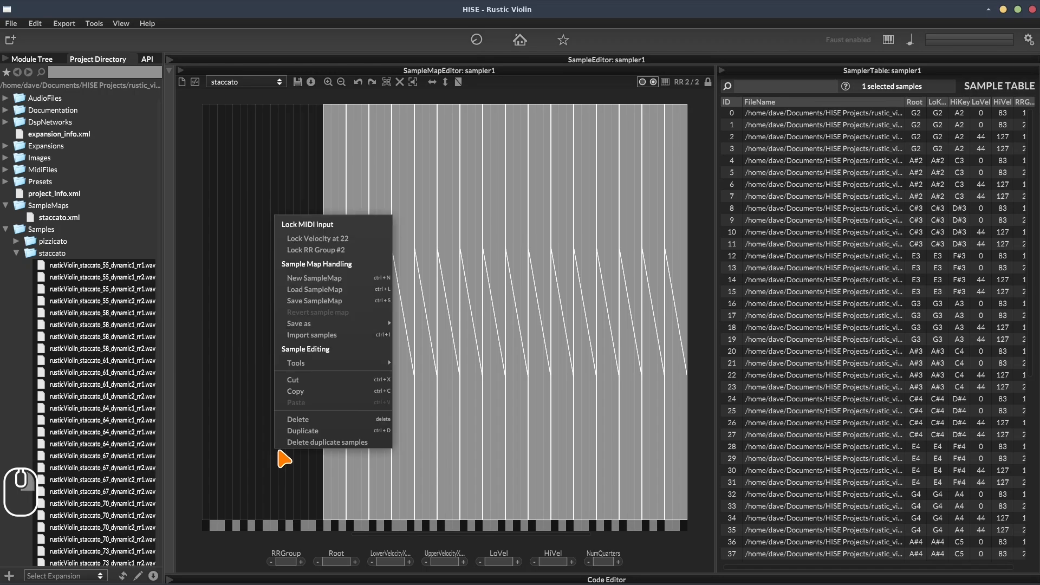
{"action": "right_click", "coordinate": [284, 143]}
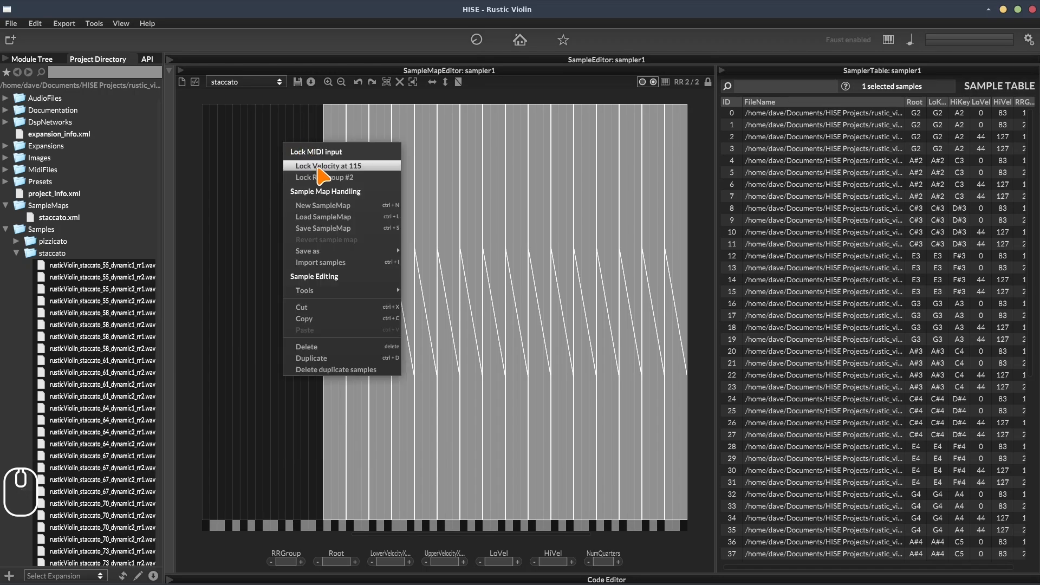
{"action": "left_click", "coordinate": [328, 167]}
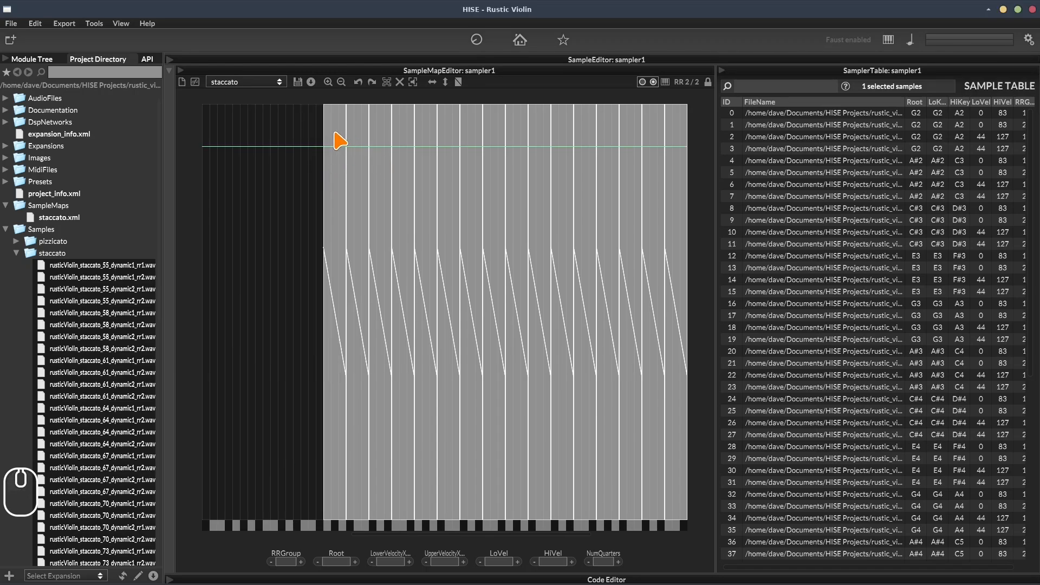
{"action": "right_click", "coordinate": [267, 174]}
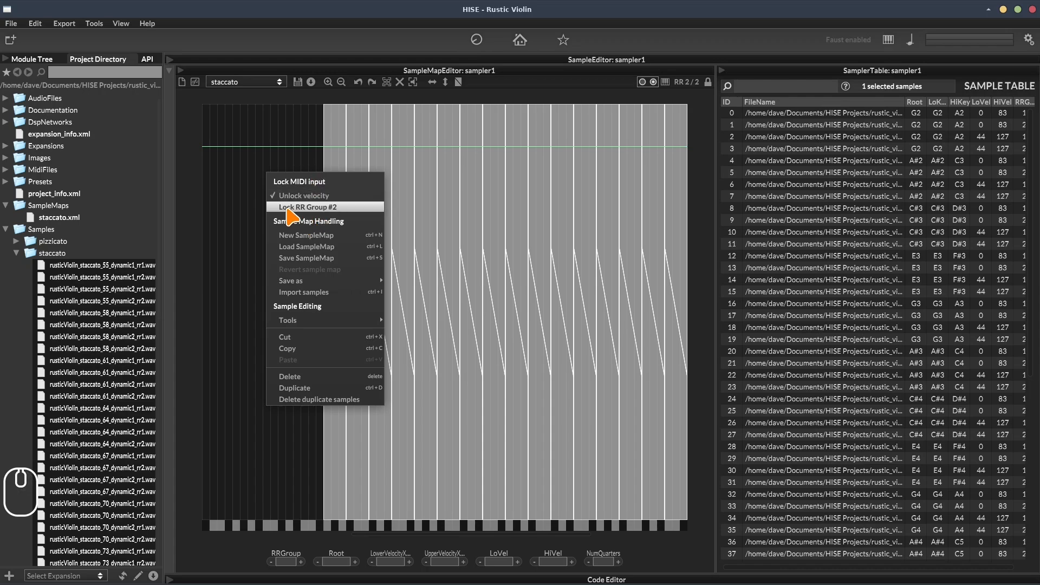
{"action": "left_click", "coordinate": [283, 211]}
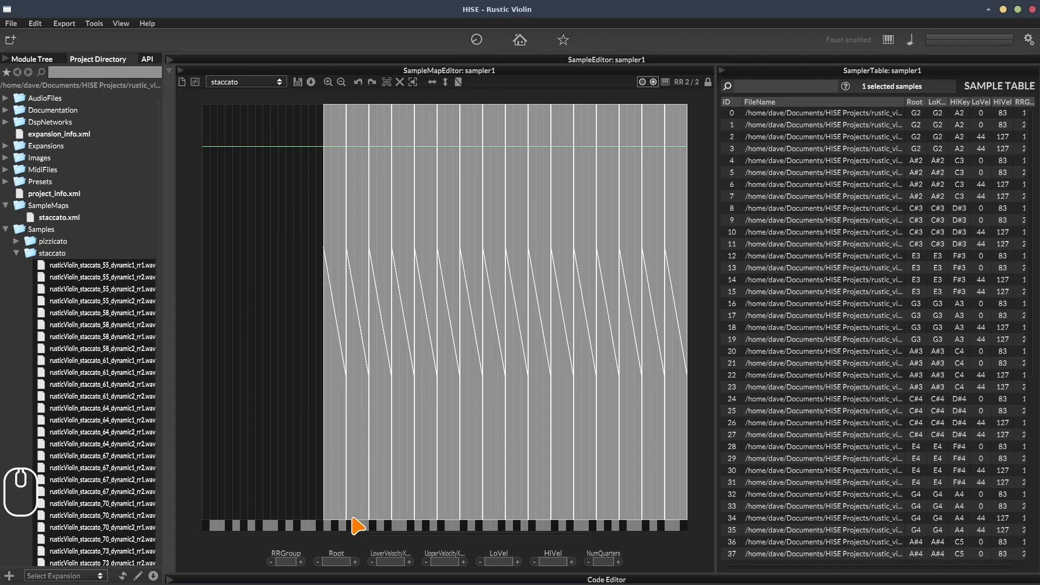
Step: Play a key on the map's keyboard with the MIDI locks set, and unlock both the velocity and the RR group
{"action": "left_click", "coordinate": [380, 529]}
{"action": "left_click", "coordinate": [380, 529]}
{"action": "right_click", "coordinate": [265, 148]}
{"action": "right_click", "coordinate": [282, 163]}
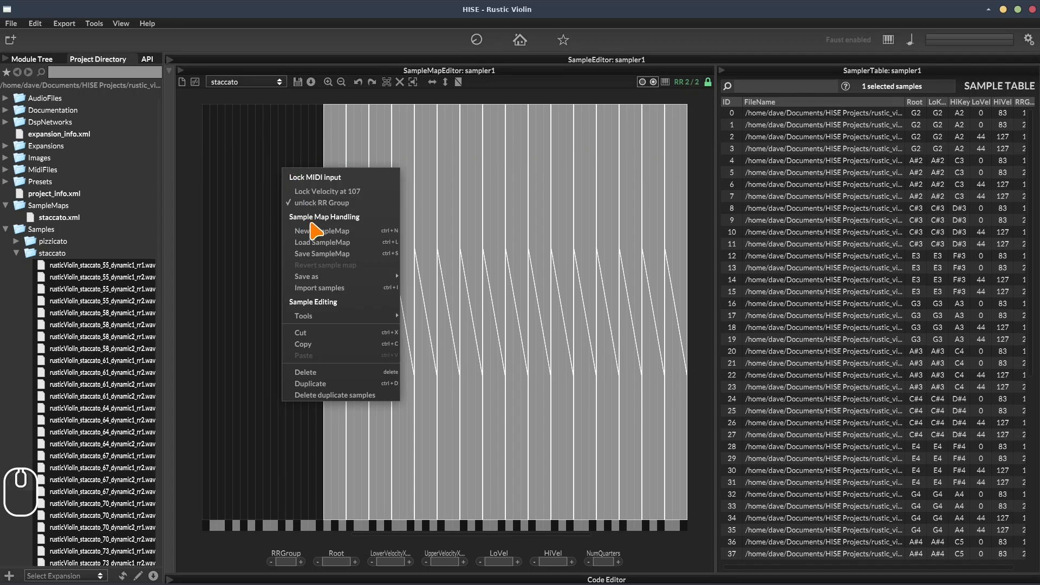
{"action": "left_click", "coordinate": [302, 206]}
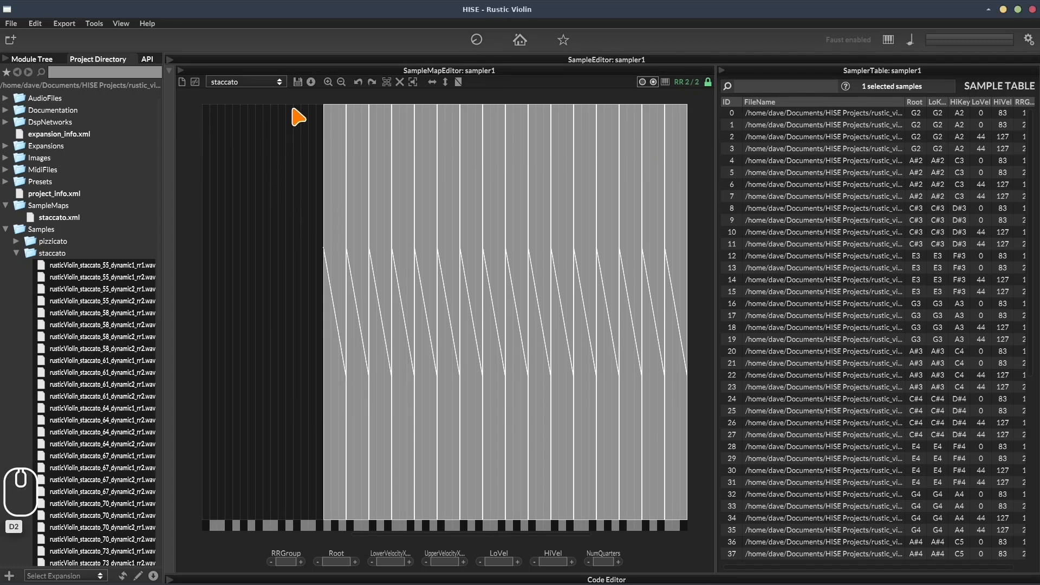
Step: Save the staccato sample map again, overwriting the current file
{"action": "left_click", "coordinate": [298, 82]}
{"action": "left_click", "coordinate": [495, 344]}
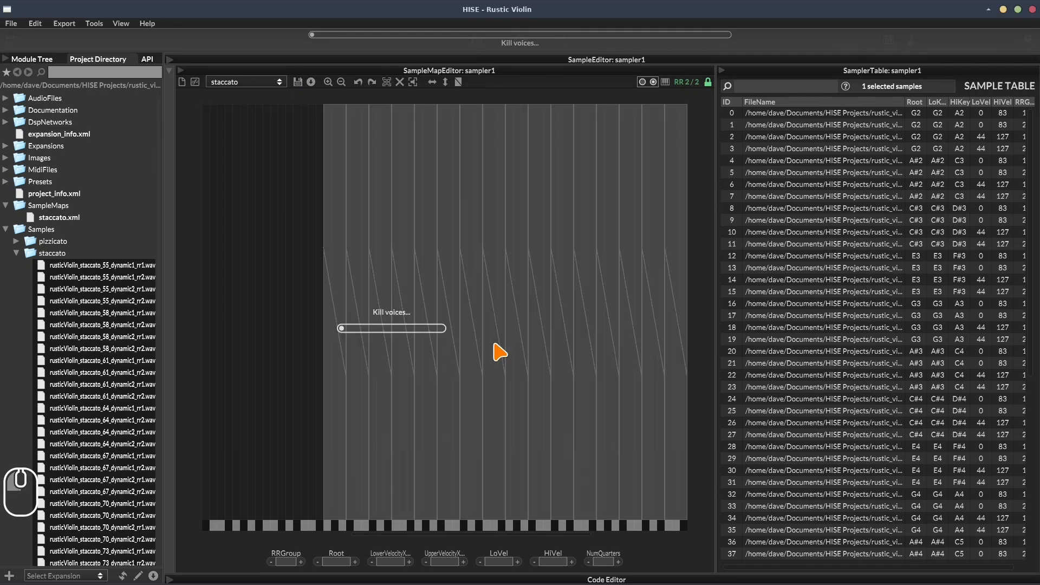
Step: Show the HISE Controller keyboard, place it over the map's upper area and play a key to advance the round robin
{"action": "left_click", "coordinate": [889, 44]}
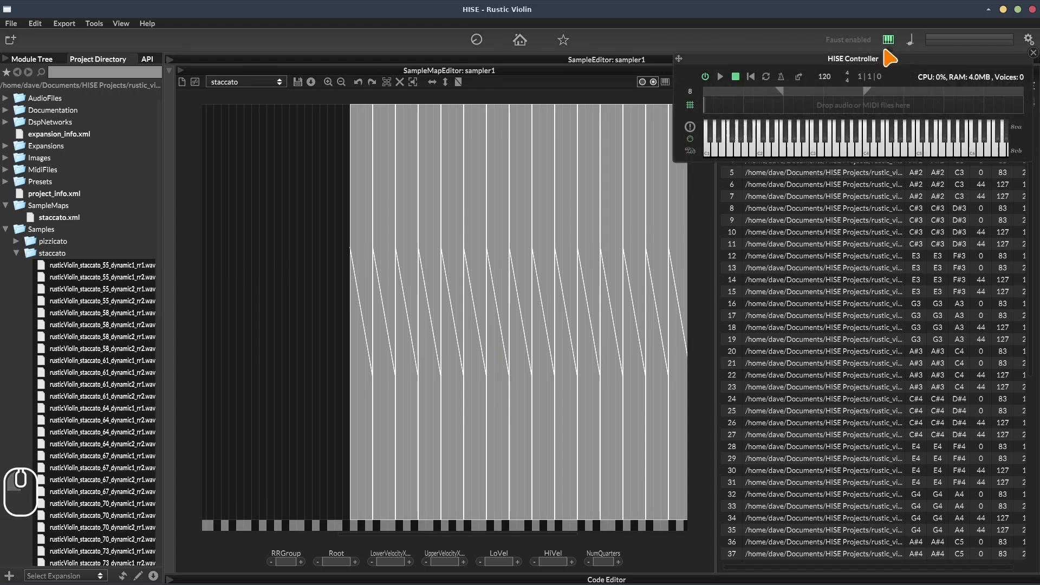
{"action": "left_click", "coordinate": [713, 59]}
{"action": "left_click_drag", "start_coordinate": [714, 60], "coordinate": [675, 151]}
{"action": "left_click", "coordinate": [653, 82]}
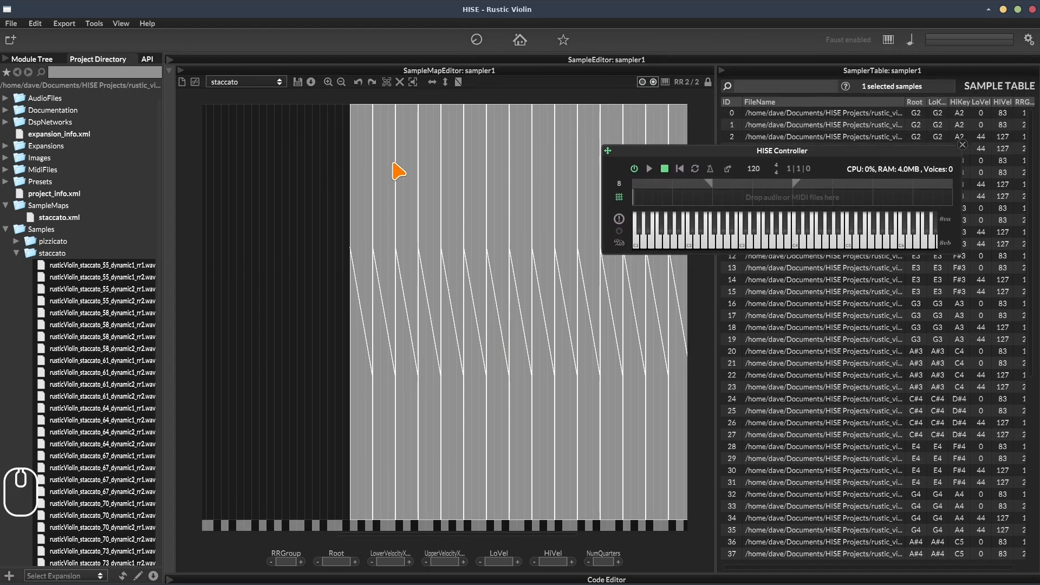
{"action": "left_click", "coordinate": [797, 239]}
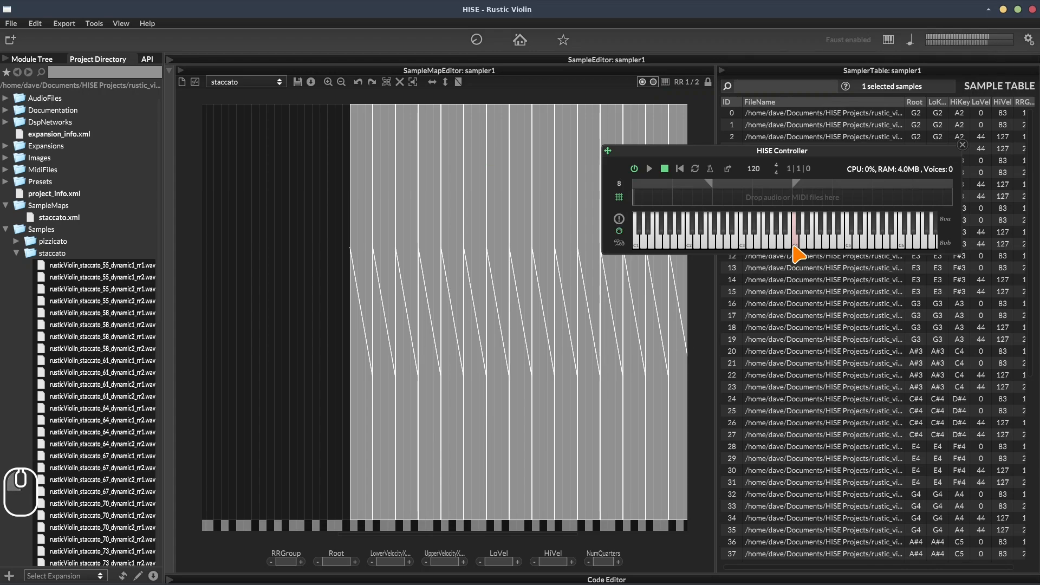
Step: Lock the MIDI input to RR Group #1 and play keys repeatedly to check that the round robin stays on that group
{"action": "right_click", "coordinate": [284, 217]}
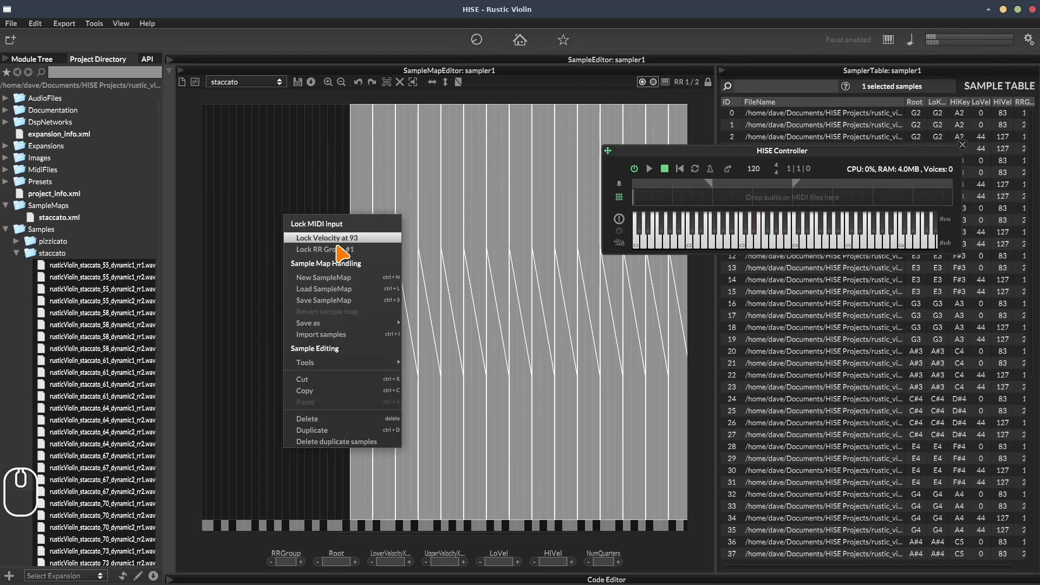
{"action": "left_click", "coordinate": [324, 249]}
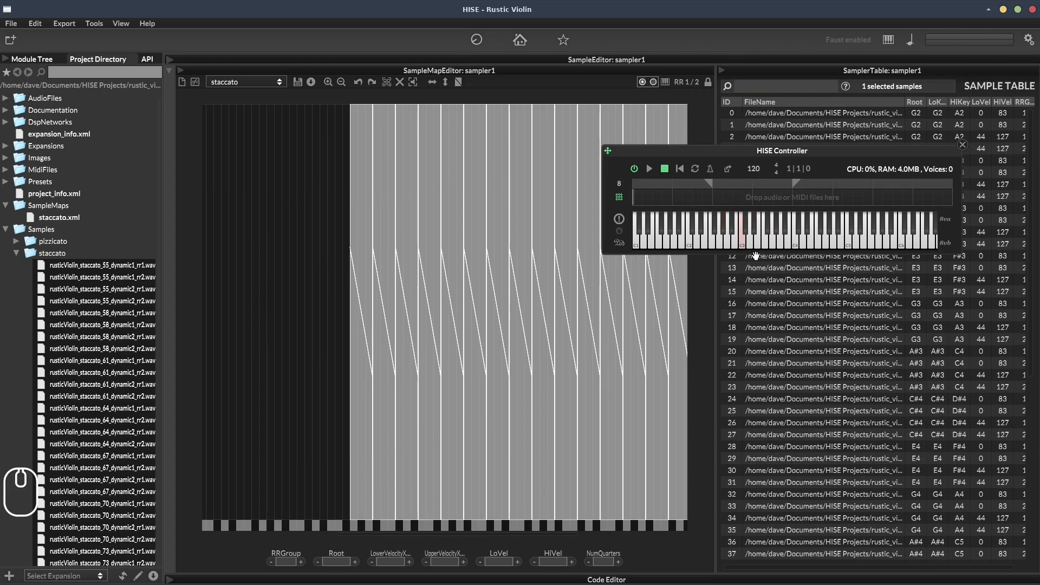
{"action": "left_click", "coordinate": [740, 233]}
{"action": "left_click", "coordinate": [797, 239]}
{"action": "left_click", "coordinate": [796, 245]}
{"action": "left_click", "coordinate": [797, 246]}
{"action": "left_click", "coordinate": [796, 246]}
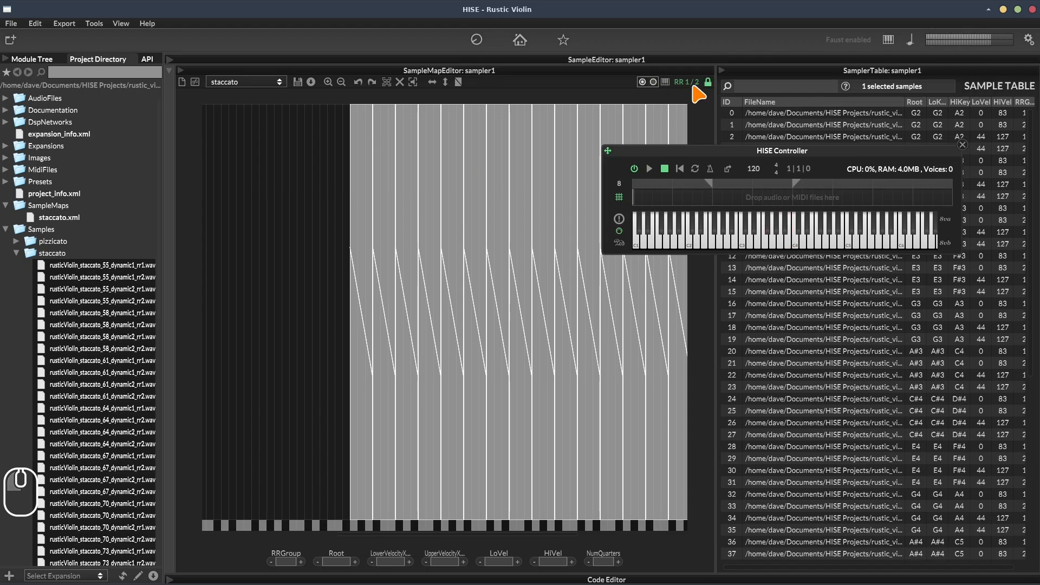
{"action": "left_click", "coordinate": [705, 82]}
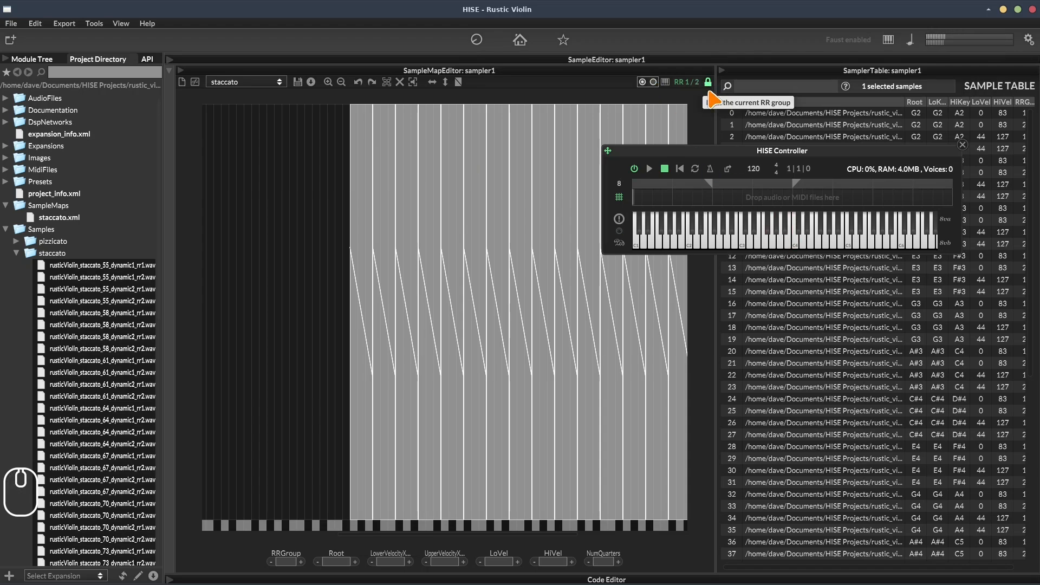
{"action": "left_click", "coordinate": [795, 220]}
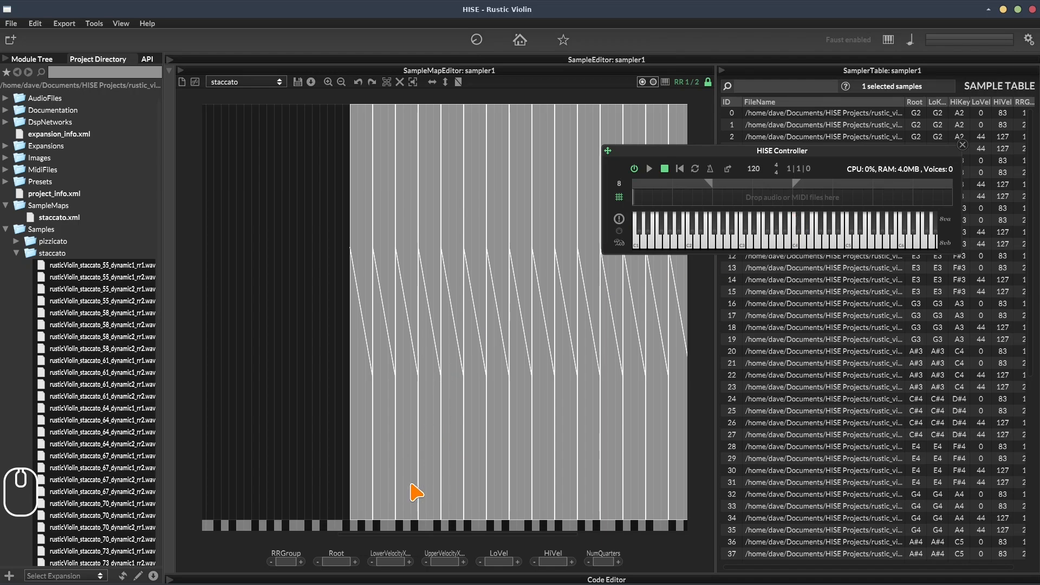
Step: Display only RR group 1 in the map and play one key at rising velocities to audition the crossfade between layers
{"action": "left_click", "coordinate": [653, 82]}
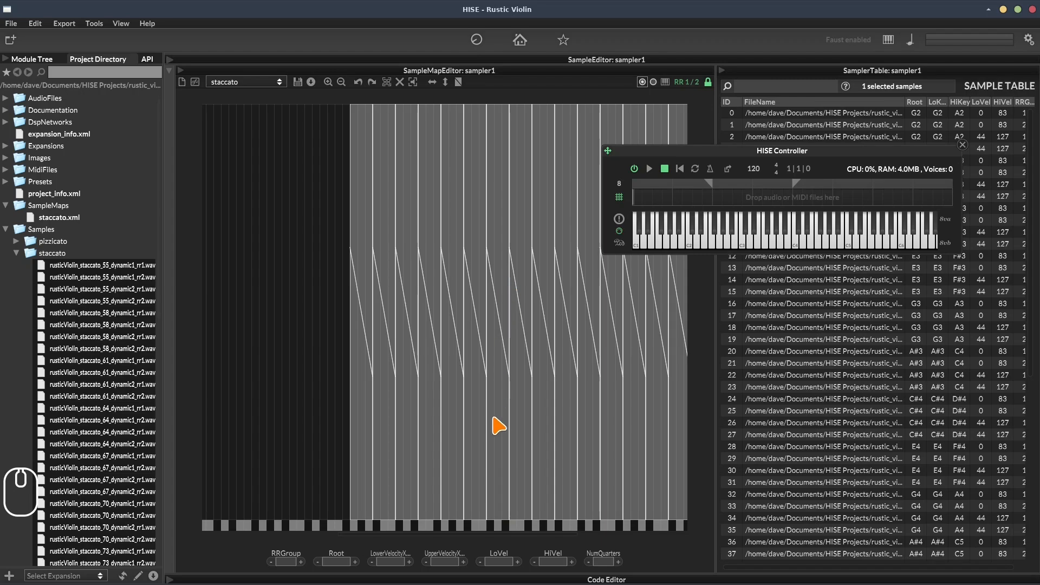
{"action": "left_click", "coordinate": [797, 223]}
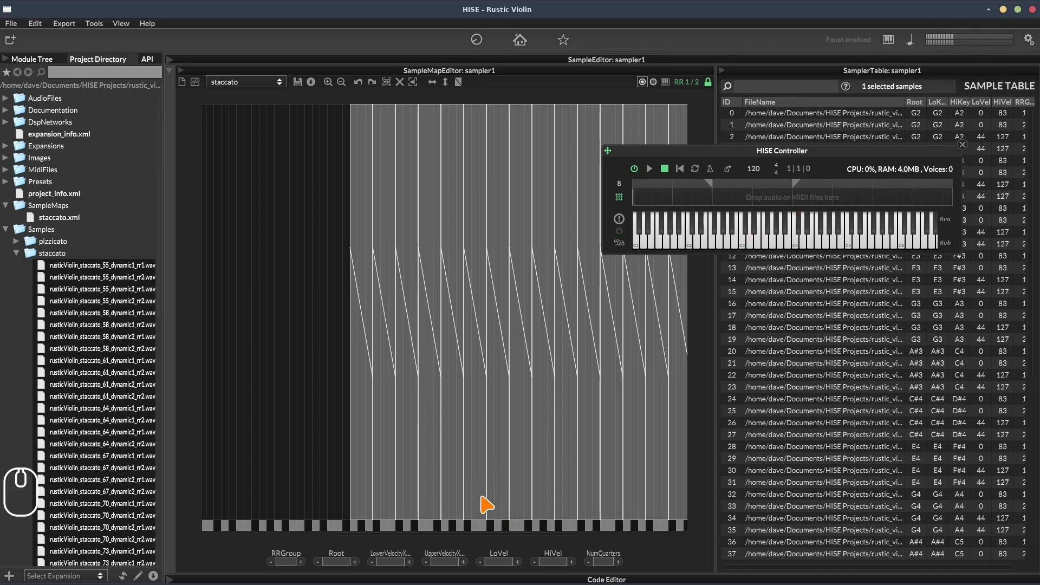
{"action": "left_click", "coordinate": [796, 222]}
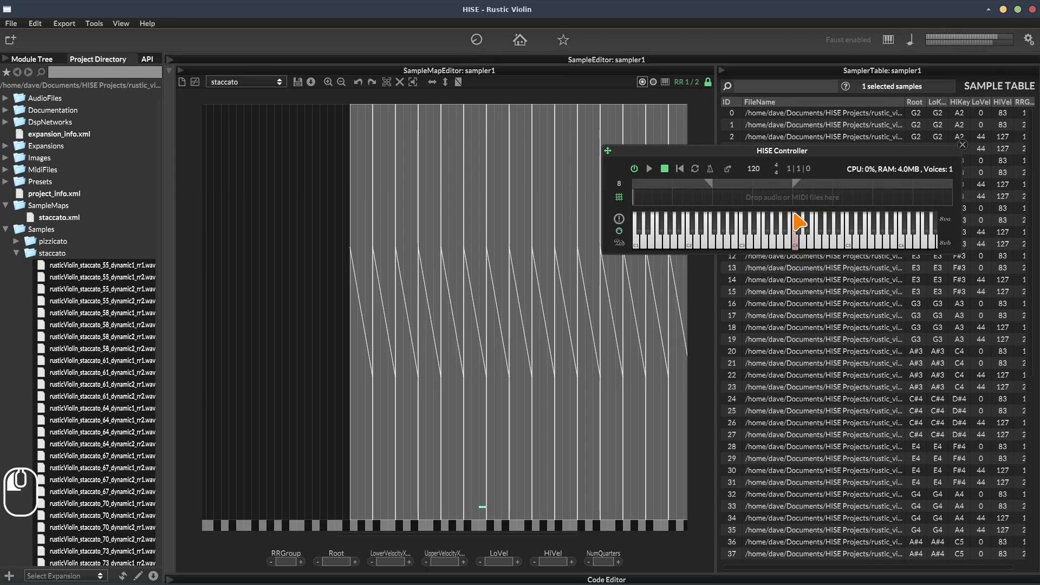
{"action": "left_click", "coordinate": [796, 221]}
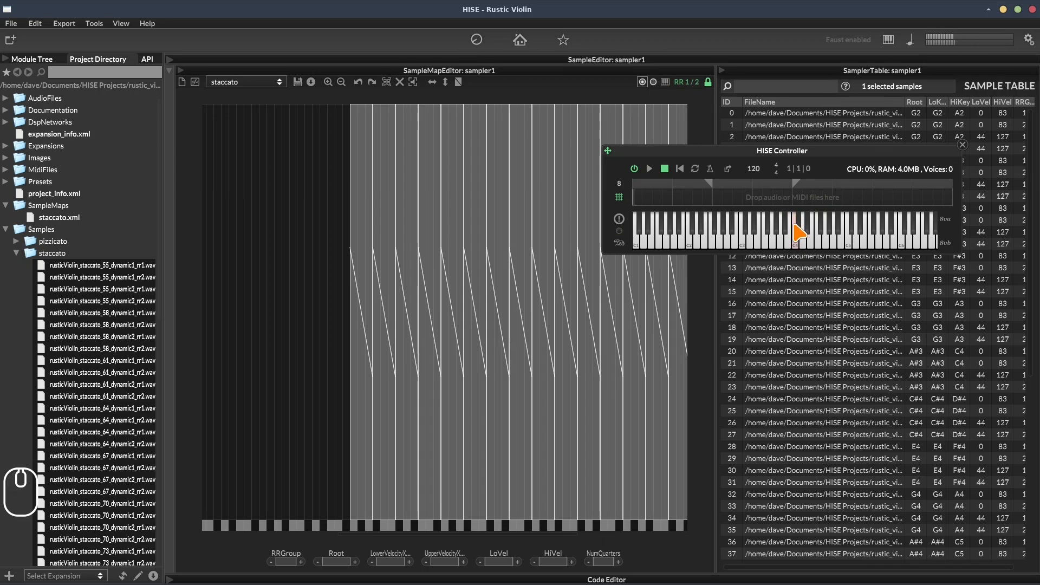
{"action": "left_click", "coordinate": [797, 231]}
{"action": "left_click", "coordinate": [797, 231]}
{"action": "left_click", "coordinate": [795, 235]}
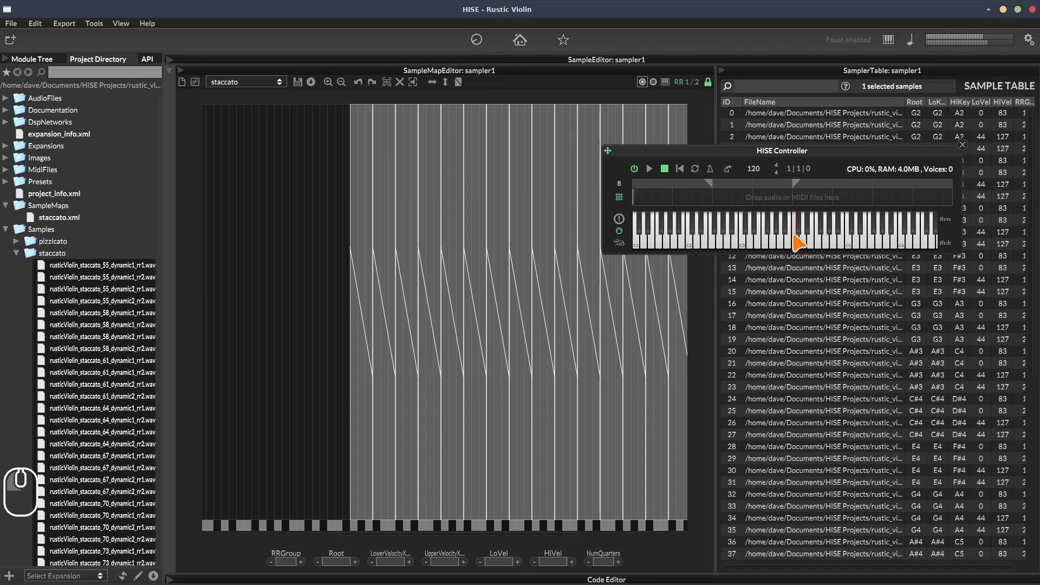
{"action": "left_click", "coordinate": [795, 235]}
{"action": "left_click", "coordinate": [794, 230]}
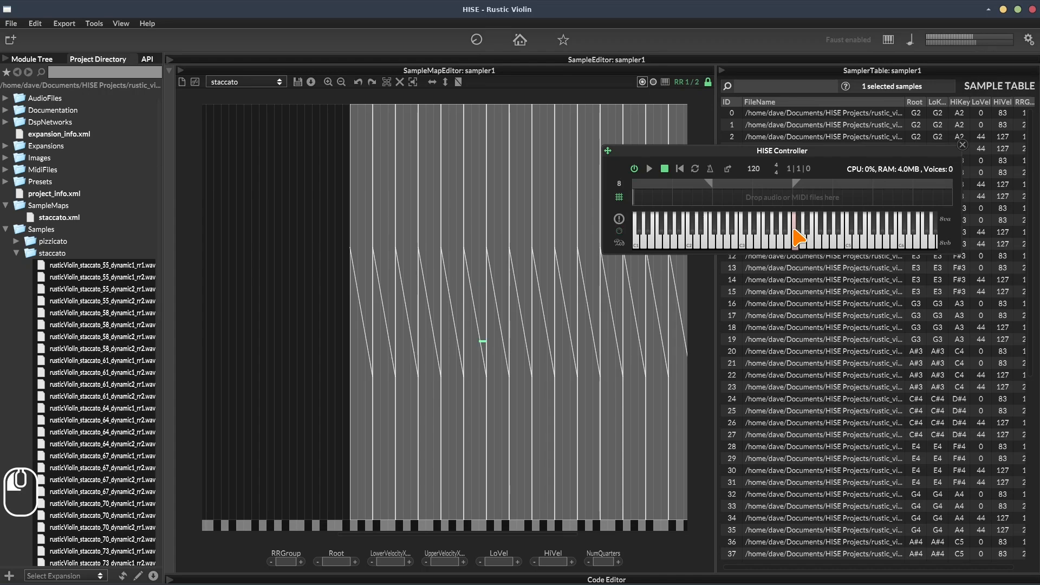
{"action": "left_click", "coordinate": [795, 230]}
{"action": "left_click", "coordinate": [795, 236]}
{"action": "left_click", "coordinate": [795, 237]}
{"action": "left_click", "coordinate": [795, 236]}
{"action": "left_click", "coordinate": [795, 238]}
{"action": "left_click", "coordinate": [795, 243]}
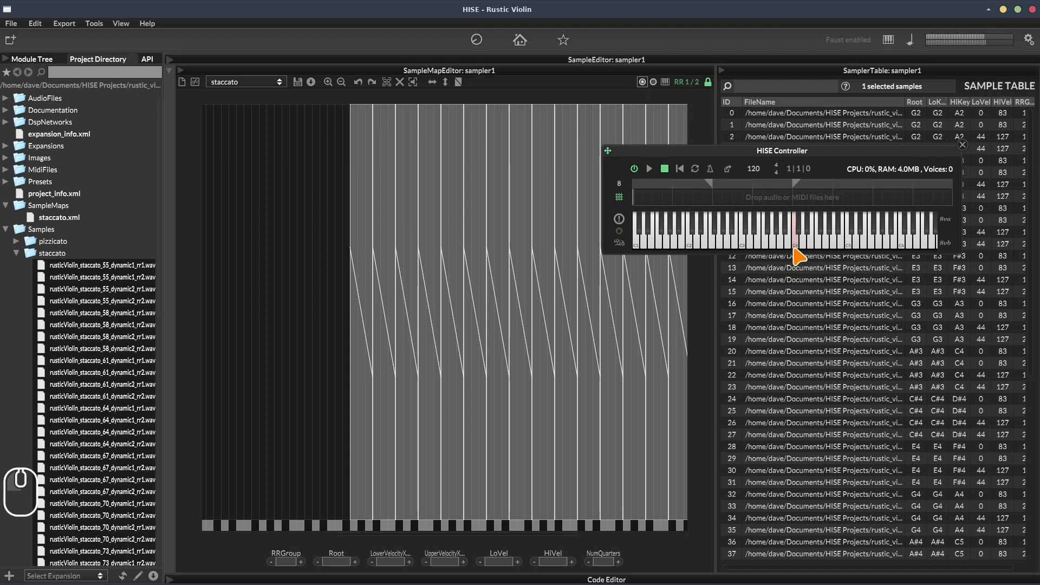
Step: Alternate soft and hard hits on the same key to compare the loudness and tone of the two dynamic layers
{"action": "left_click", "coordinate": [794, 217]}
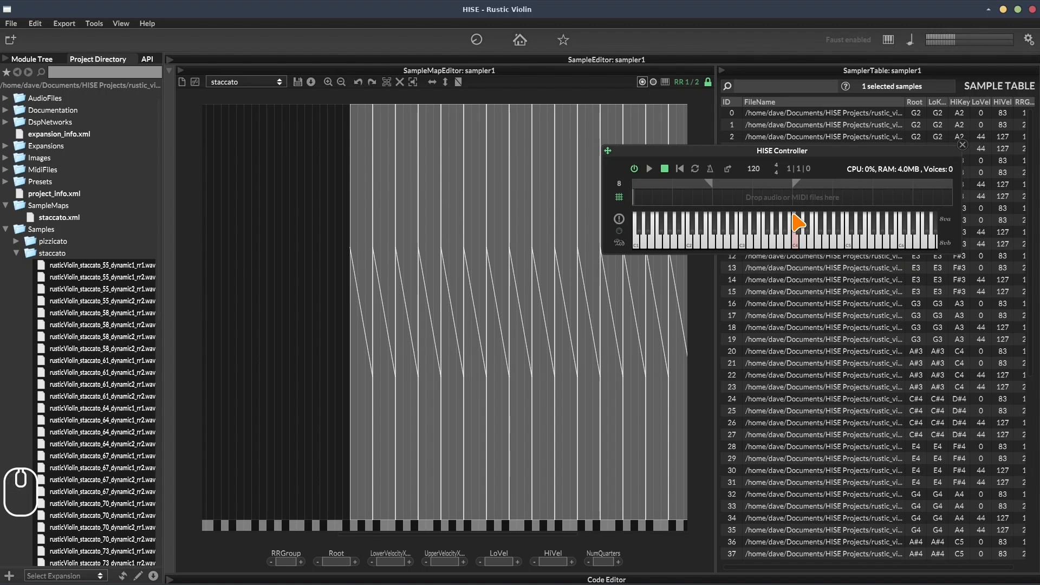
{"action": "left_click", "coordinate": [796, 246]}
{"action": "left_click", "coordinate": [796, 222]}
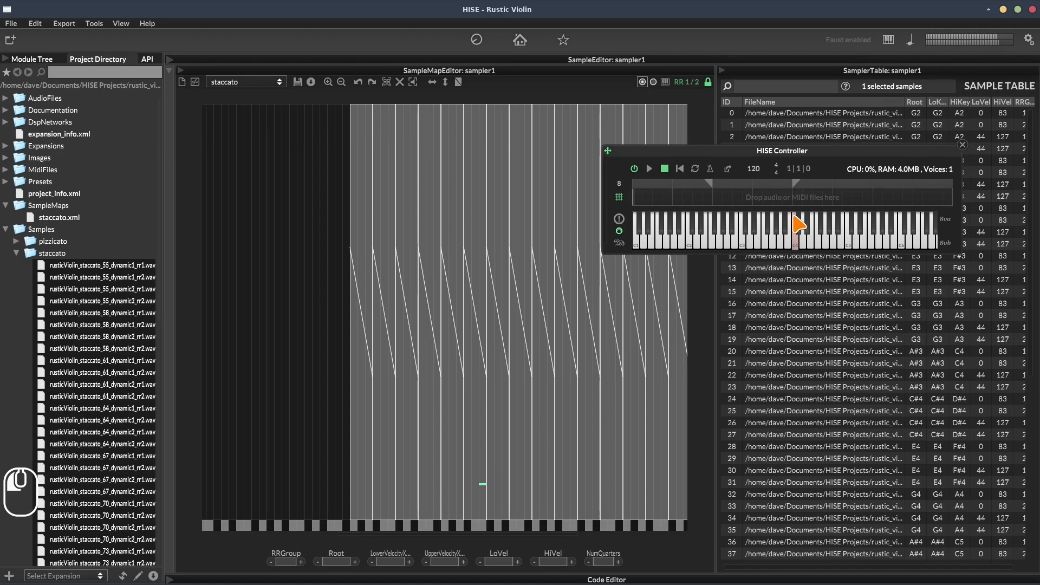
{"action": "left_click", "coordinate": [796, 248]}
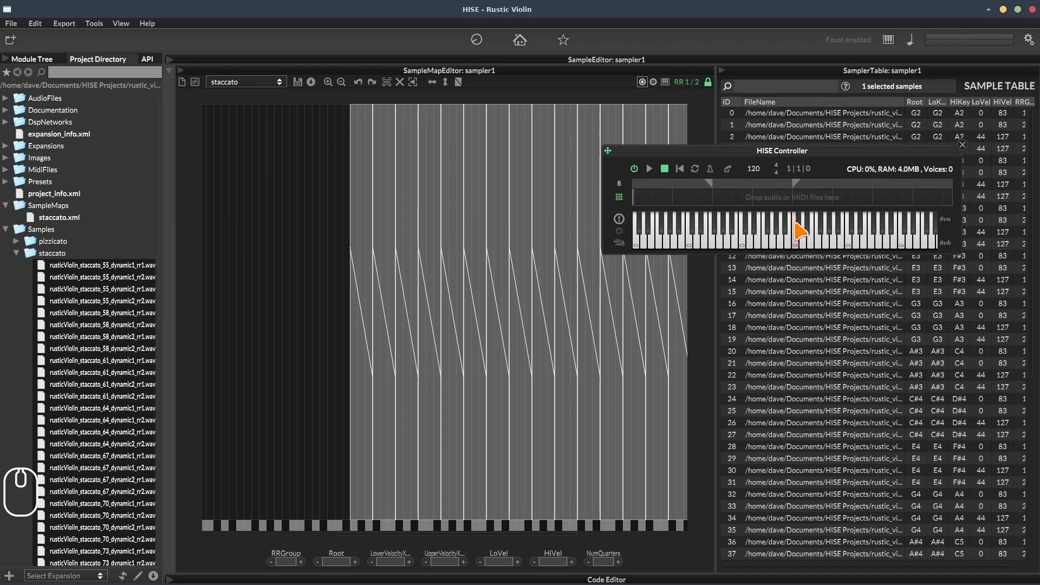
{"action": "left_click", "coordinate": [795, 245]}
{"action": "left_click", "coordinate": [795, 245]}
{"action": "left_click", "coordinate": [795, 245]}
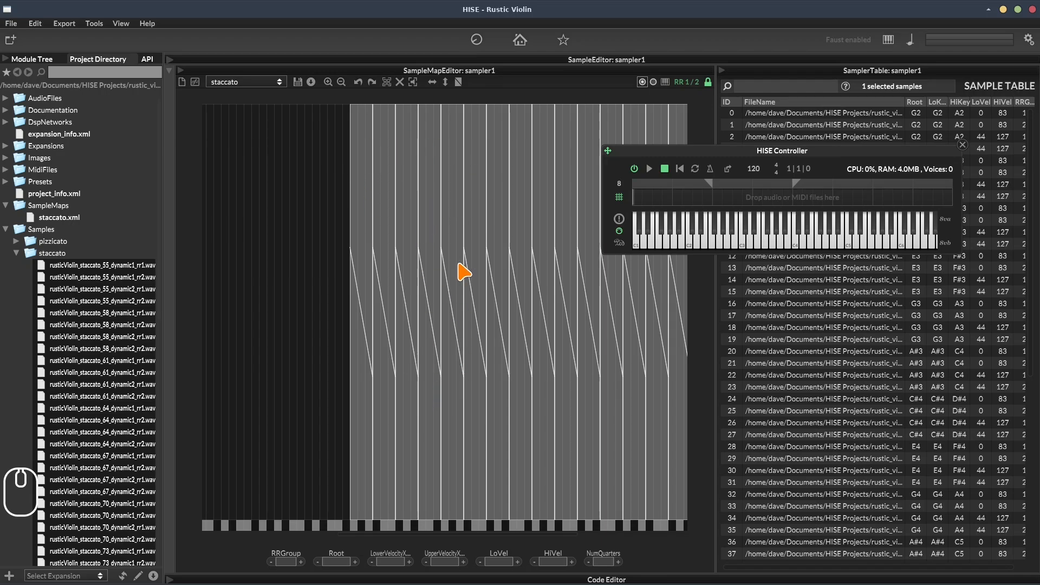
Step: Expand the sample editor, compare the E3 dynamic1 and dynamic2 waveforms of RR group 1, and play a soft and a hard note
{"action": "left_click", "coordinate": [169, 59]}
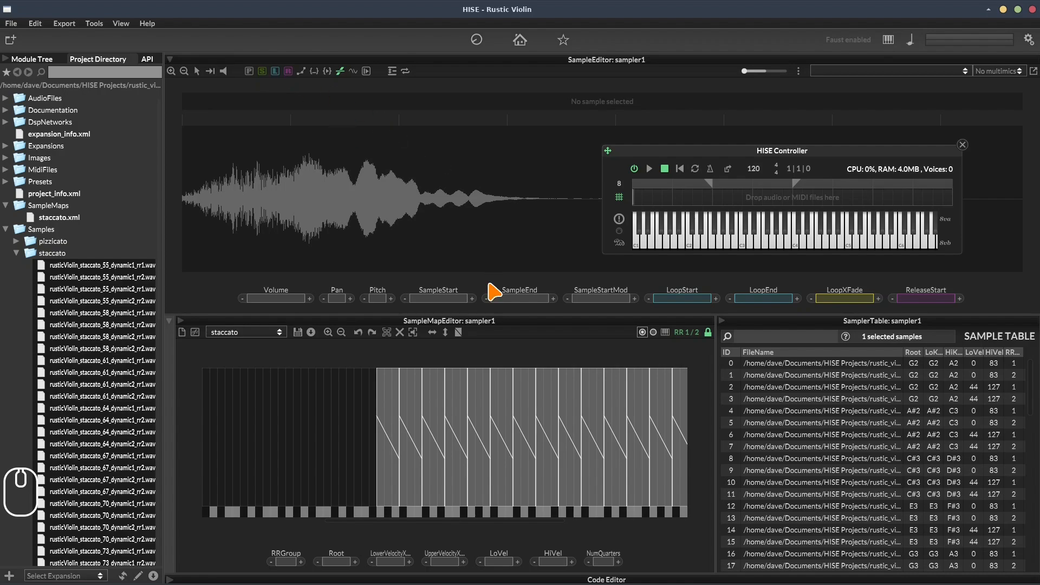
{"action": "left_click", "coordinate": [458, 392]}
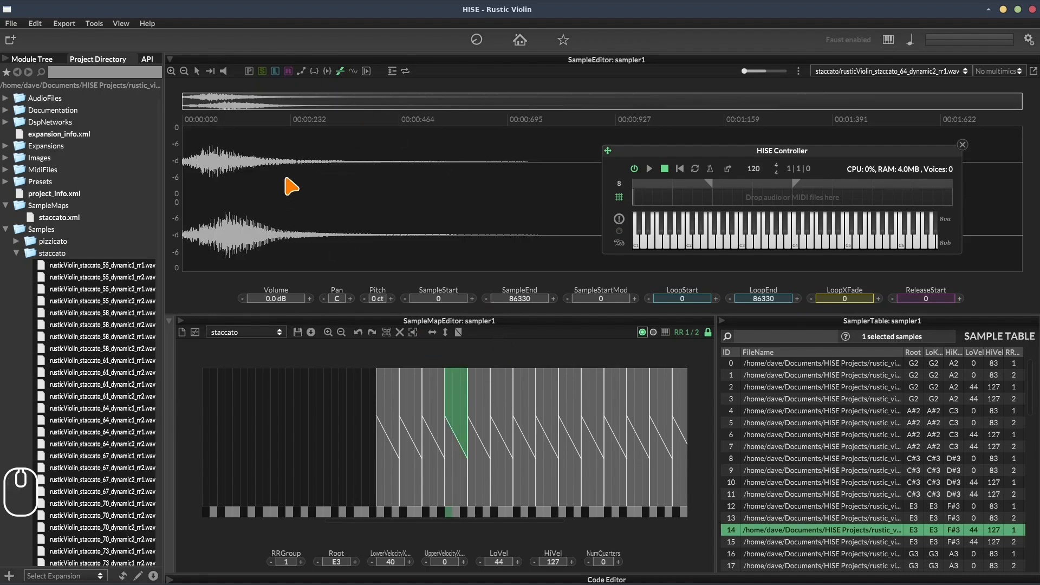
{"action": "left_click", "coordinate": [451, 478]}
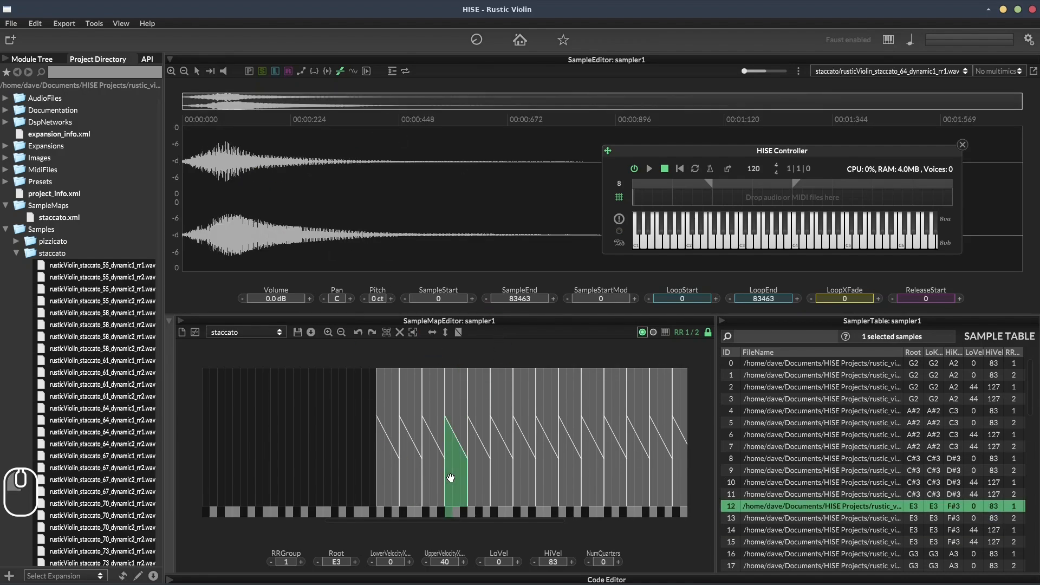
{"action": "left_click", "coordinate": [458, 420]}
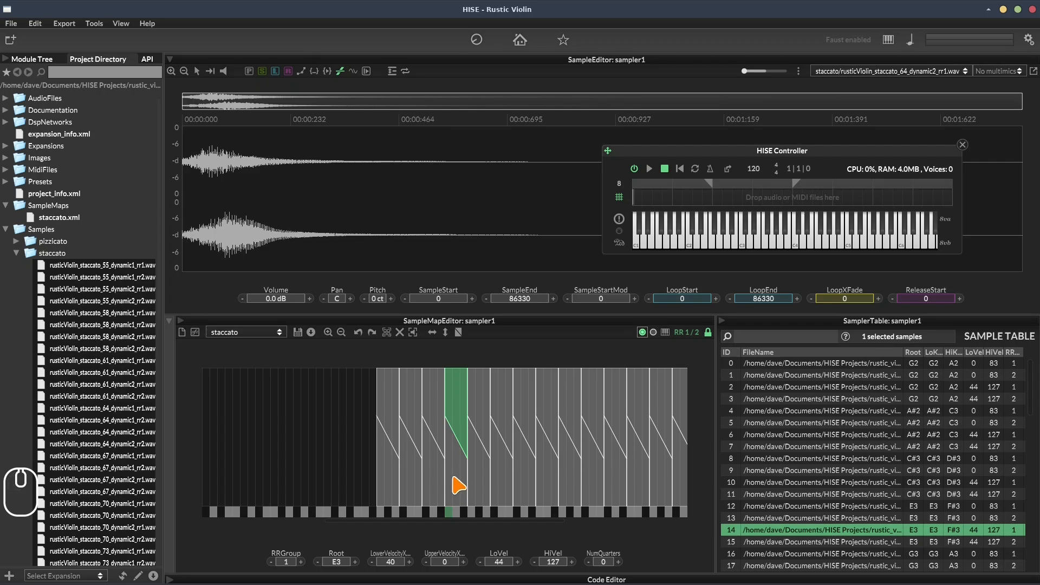
{"action": "left_click", "coordinate": [460, 483]}
{"action": "left_click", "coordinate": [460, 401]}
{"action": "left_click", "coordinate": [796, 217]}
{"action": "left_click", "coordinate": [796, 246]}
Step: Open the sampler1GainVelocity modulator from the module tree, enable UseTable and bypass the modulator
{"action": "left_click", "coordinate": [48, 59]}
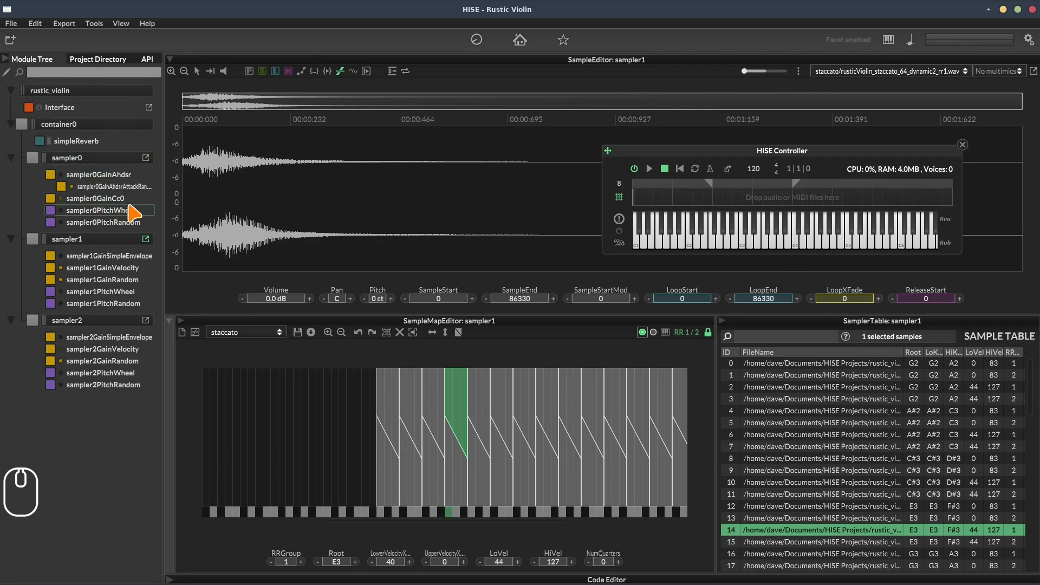
{"action": "left_click", "coordinate": [116, 272]}
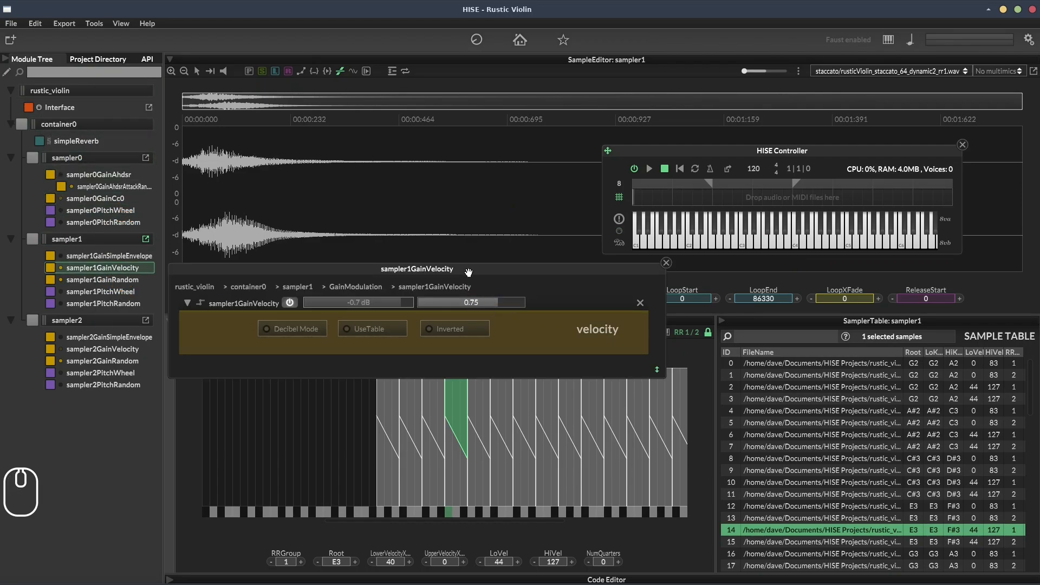
{"action": "left_click_drag", "start_coordinate": [468, 269], "coordinate": [381, 132]}
{"action": "left_click", "coordinate": [311, 189]}
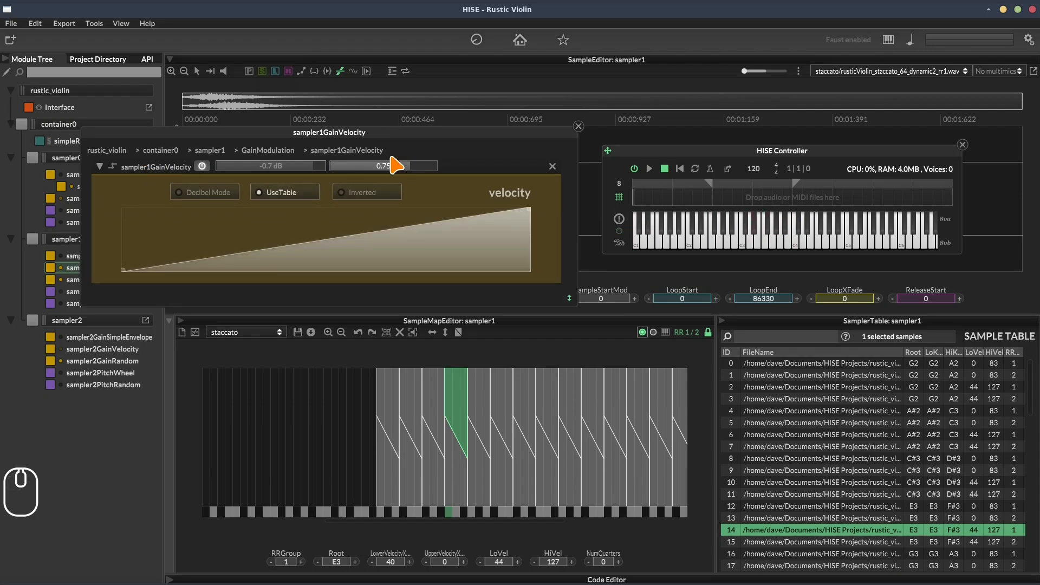
{"action": "left_click", "coordinate": [203, 167]}
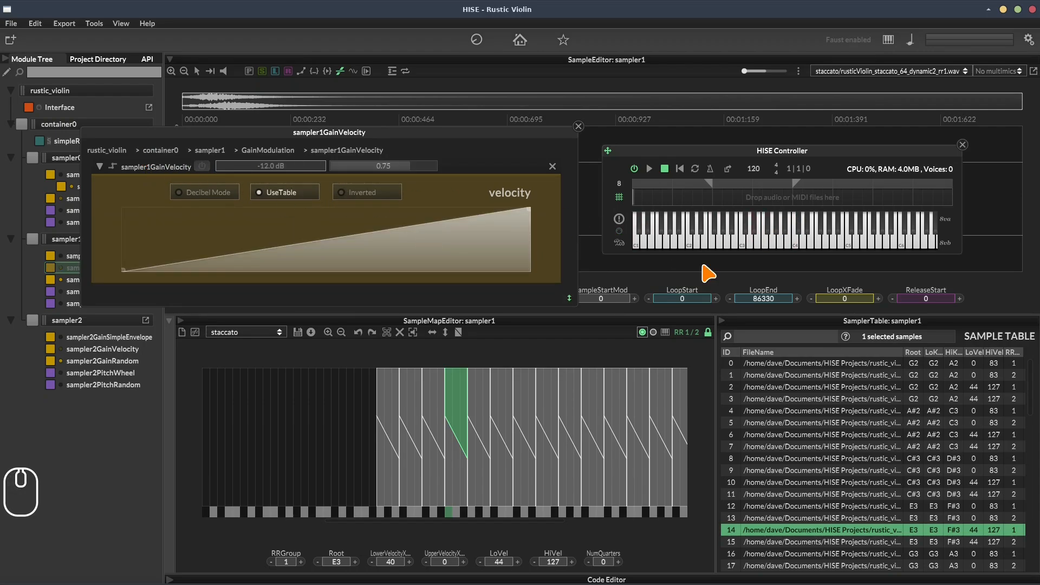
Step: Play the same key alternately soft and hard with the velocity modulator bypassed to compare the layers' loudness
{"action": "left_click", "coordinate": [795, 218]}
{"action": "left_click", "coordinate": [794, 218]}
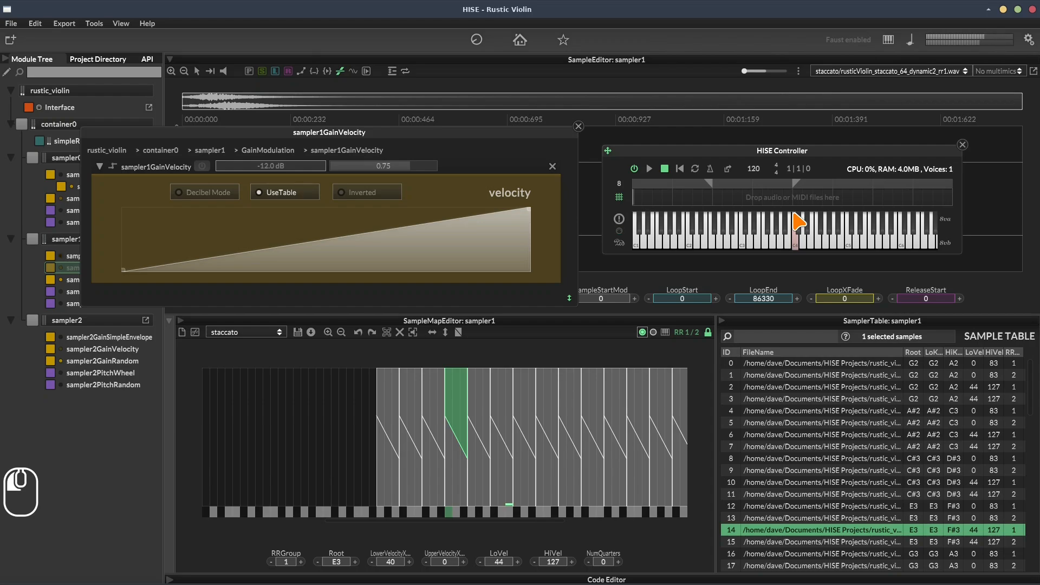
{"action": "left_click", "coordinate": [795, 245]}
{"action": "left_click", "coordinate": [795, 245]}
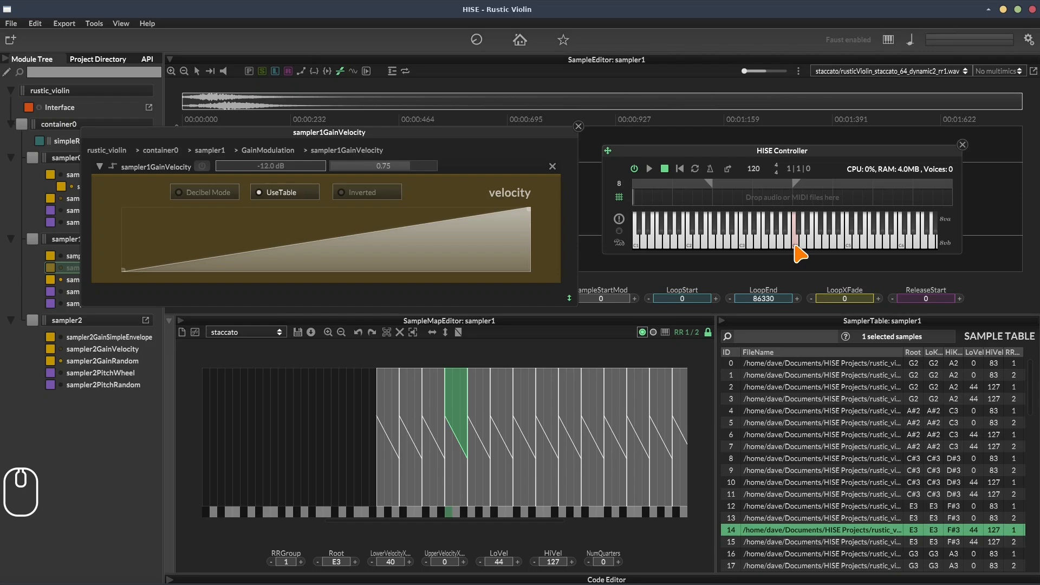
{"action": "left_click", "coordinate": [796, 245]}
{"action": "left_click", "coordinate": [796, 232]}
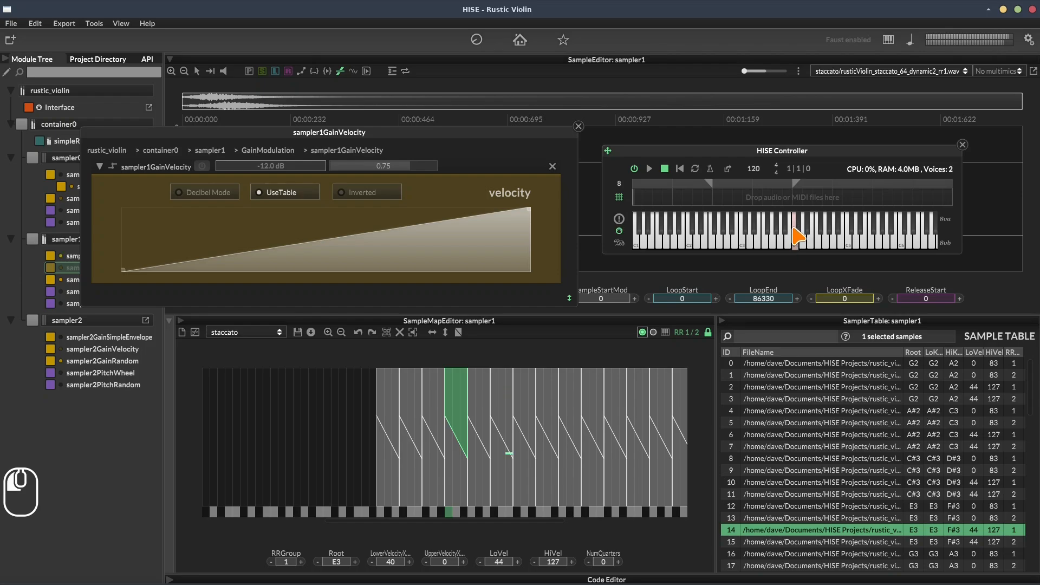
{"action": "left_click", "coordinate": [795, 219]}
{"action": "left_click", "coordinate": [795, 220]}
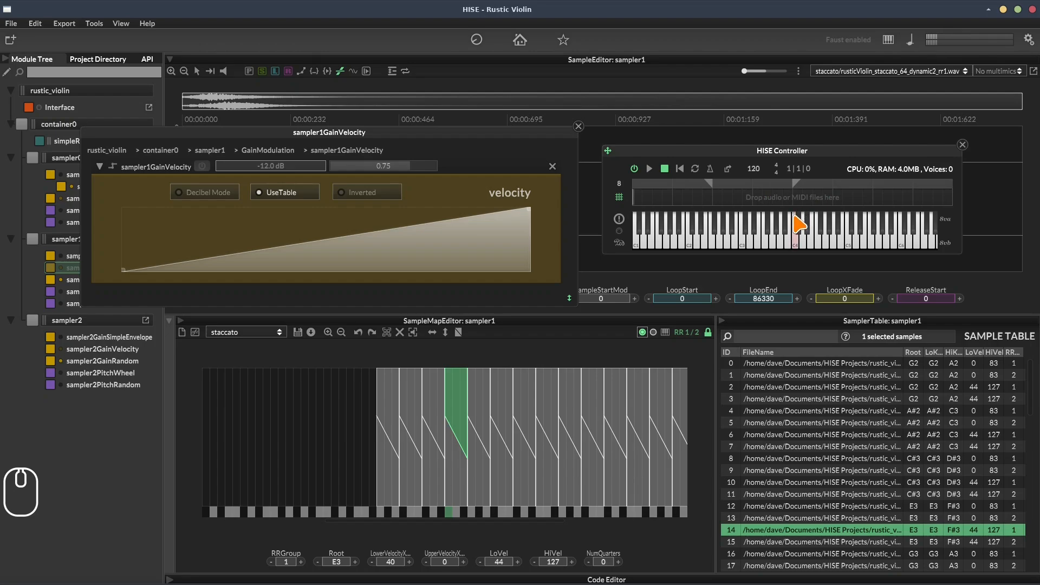
Step: Re-enable the sampler1GainVelocity modulator and play the same key at a soft and a hard velocity
{"action": "left_click", "coordinate": [203, 167]}
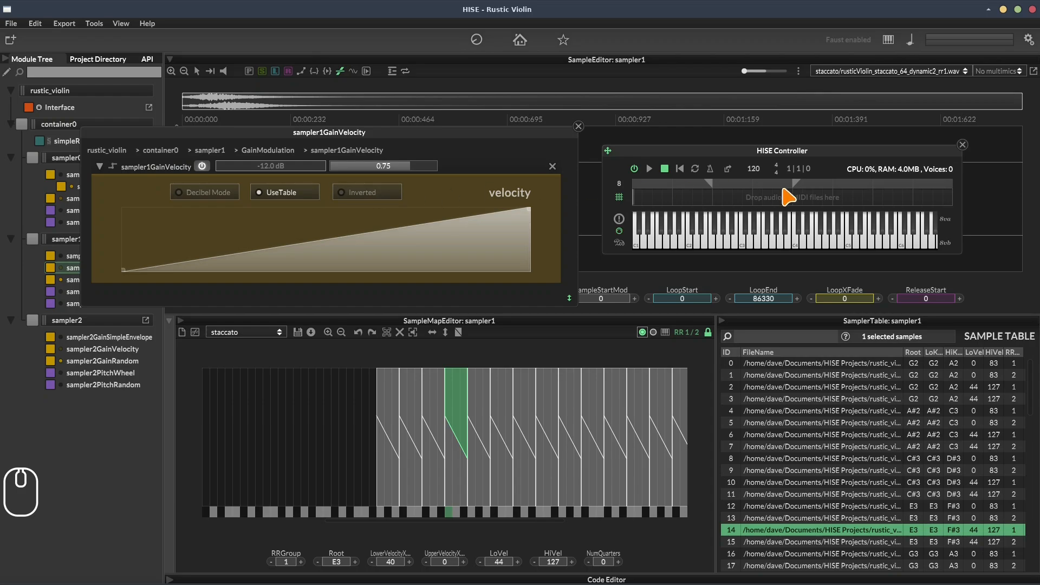
{"action": "left_click", "coordinate": [796, 225]}
{"action": "left_click", "coordinate": [797, 242]}
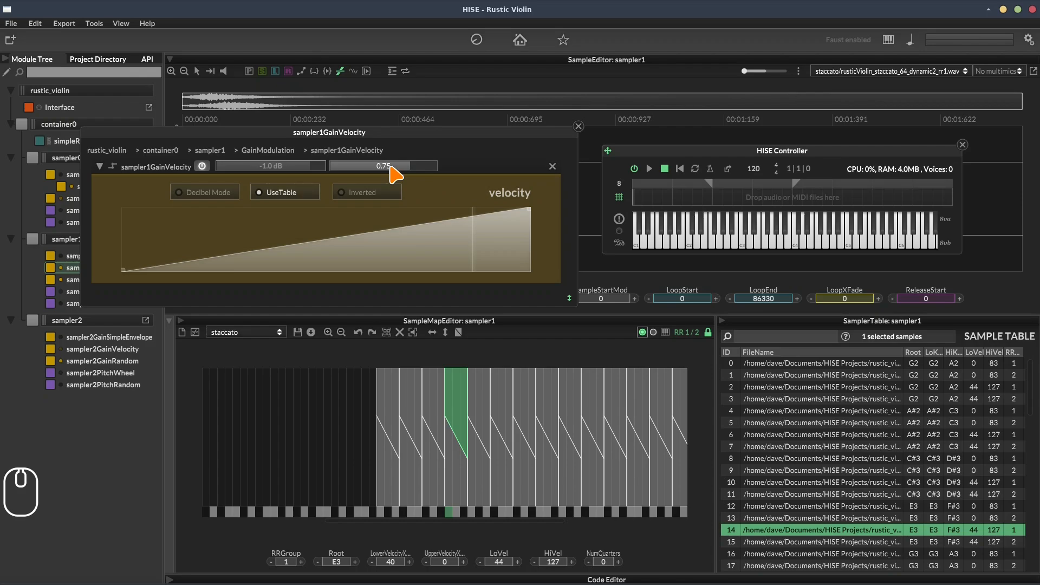
{"action": "left_click_drag", "start_coordinate": [328, 242], "coordinate": [302, 244]}
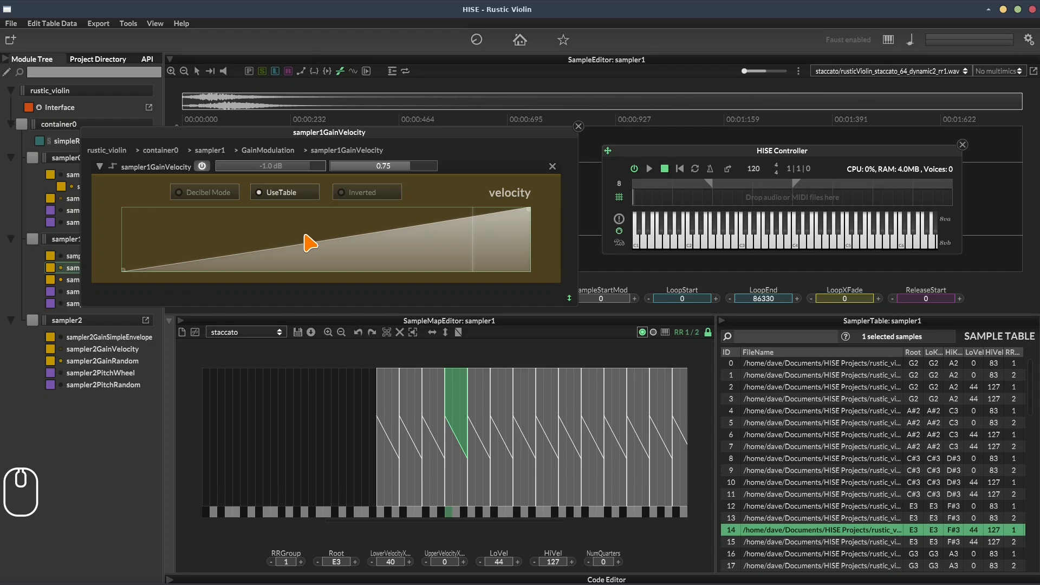
Step: Collapse the sample editor and save the changes to the staccato sample map
{"action": "left_click", "coordinate": [169, 59]}
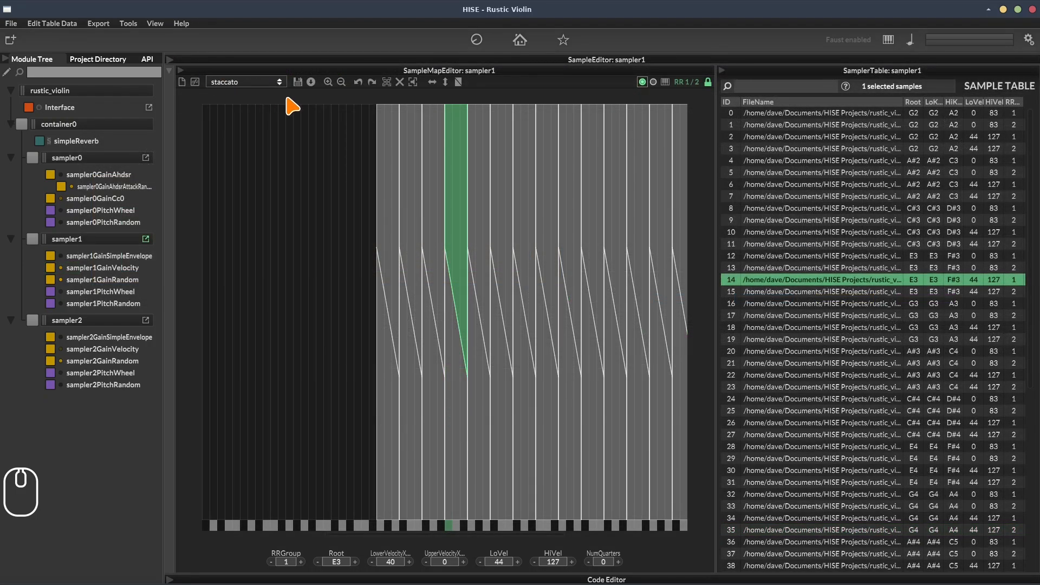
{"action": "left_click", "coordinate": [297, 83]}
{"action": "left_click", "coordinate": [506, 347]}
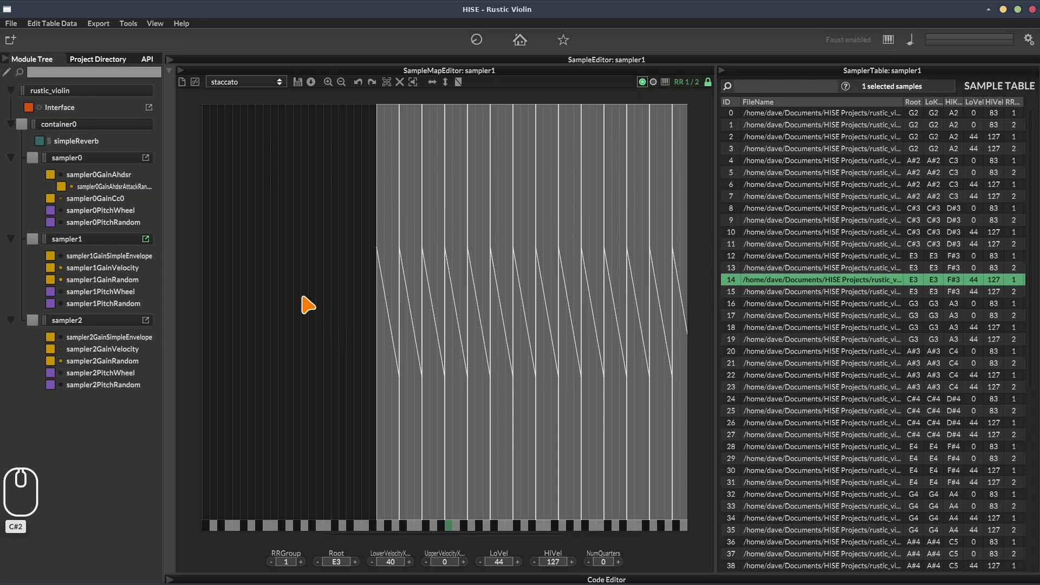
Step: Create a new empty sample map in sampler1, discarding the currently loaded one
{"action": "right_click", "coordinate": [288, 200]}
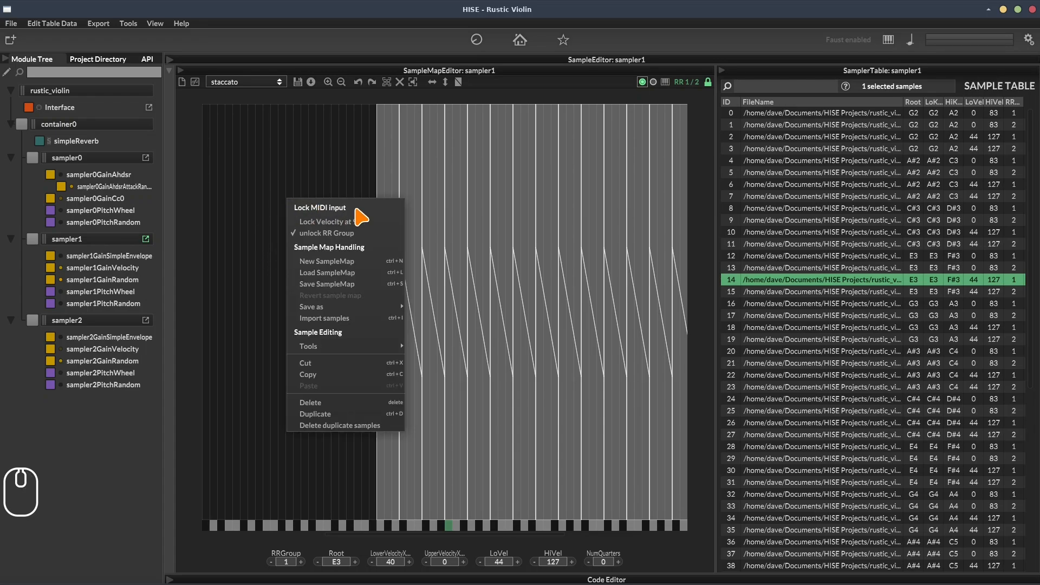
{"action": "left_click", "coordinate": [324, 261]}
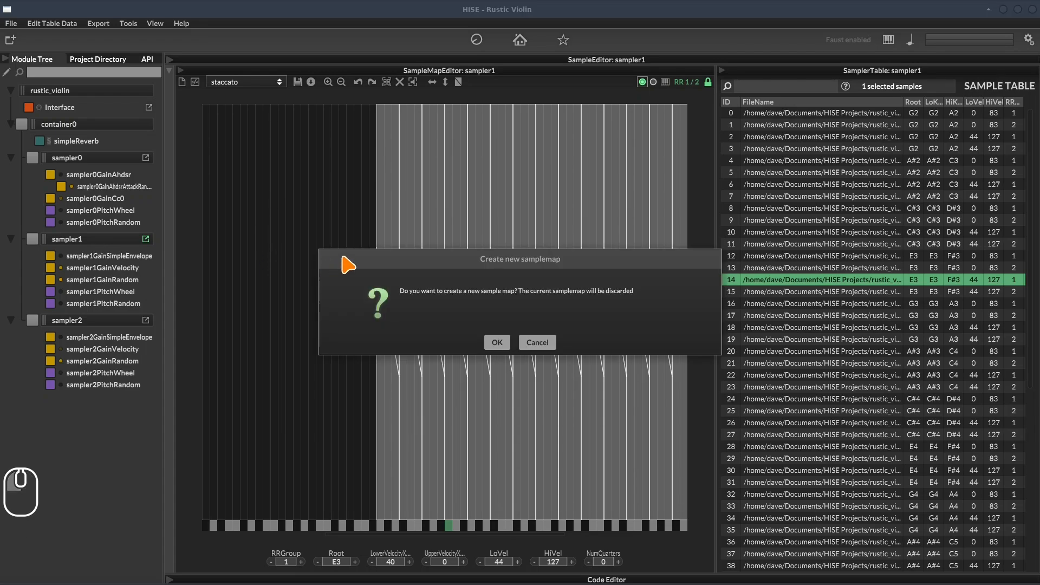
{"action": "left_click", "coordinate": [496, 342]}
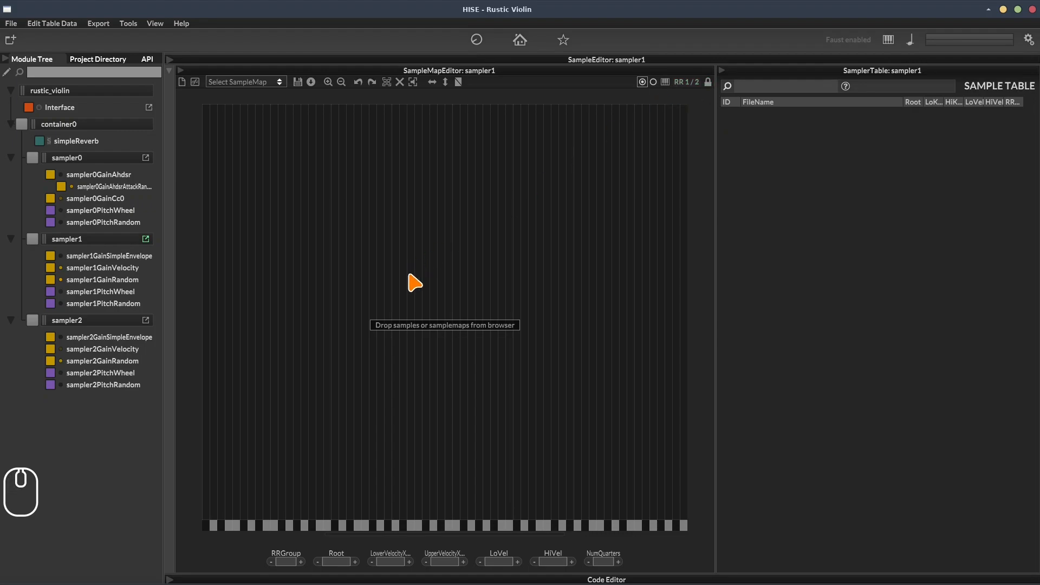
Step: Drop all pizzicato wave files from the project's Samples folder onto the empty sample map
{"action": "left_click", "coordinate": [89, 60]}
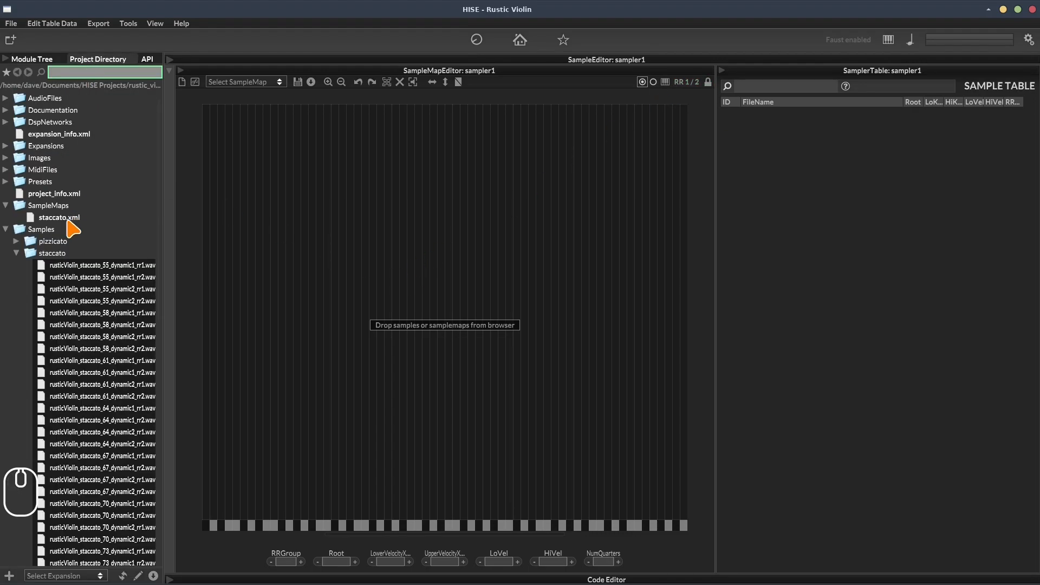
{"action": "left_click", "coordinate": [17, 265]}
{"action": "left_click", "coordinate": [16, 253]}
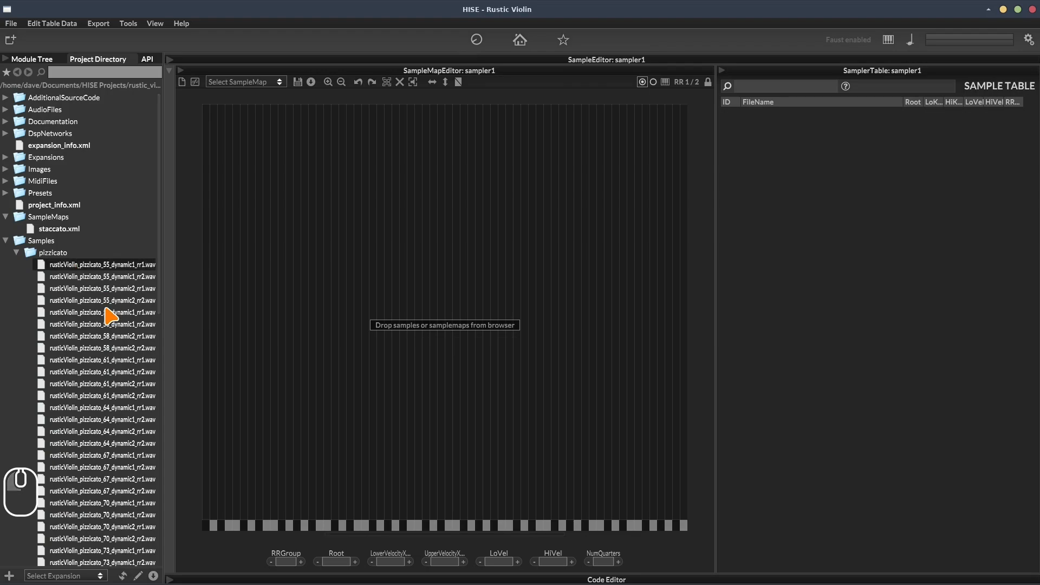
{"action": "scroll", "coordinate": [76, 283], "scroll_direction": "down", "scroll_amount": 10}
{"action": "left_click", "coordinate": [87, 490], "text": "shift"}
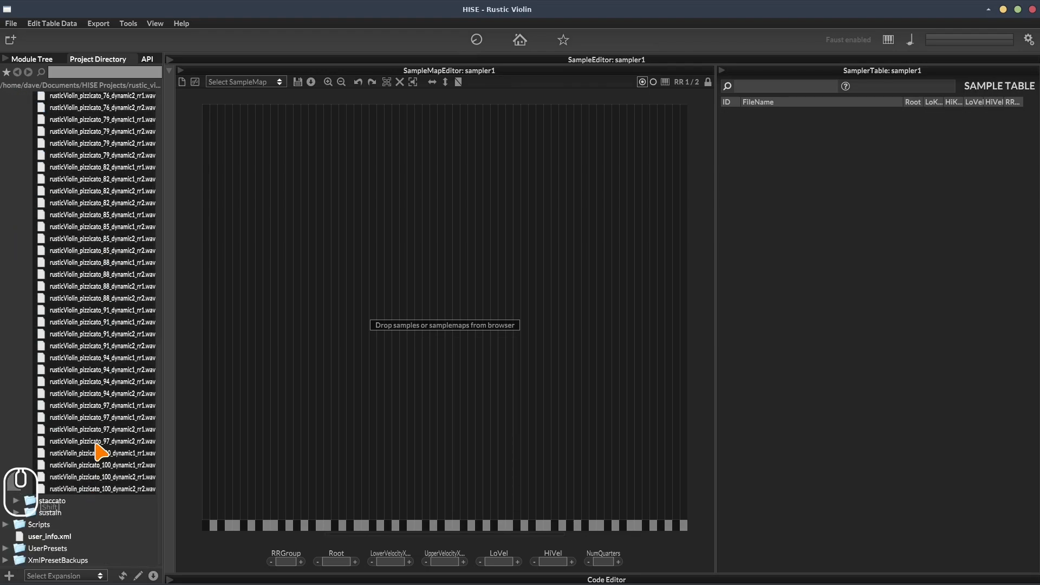
{"action": "left_click_drag", "start_coordinate": [95, 443], "coordinate": [392, 318]}
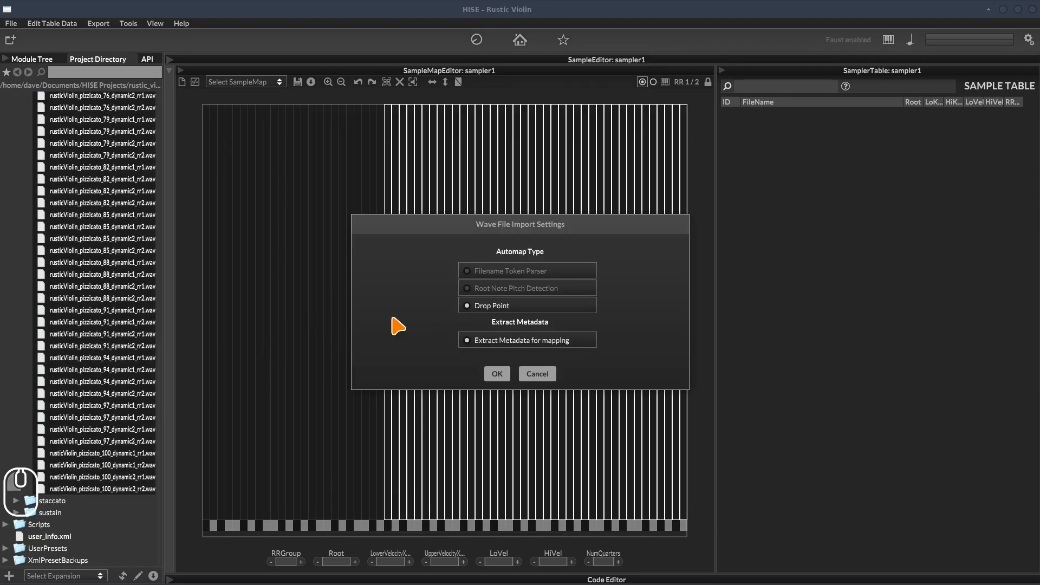
Step: Import the pizzicato files with the Filename Token Parser and decline adjusting the RR group amount
{"action": "left_click", "coordinate": [499, 273]}
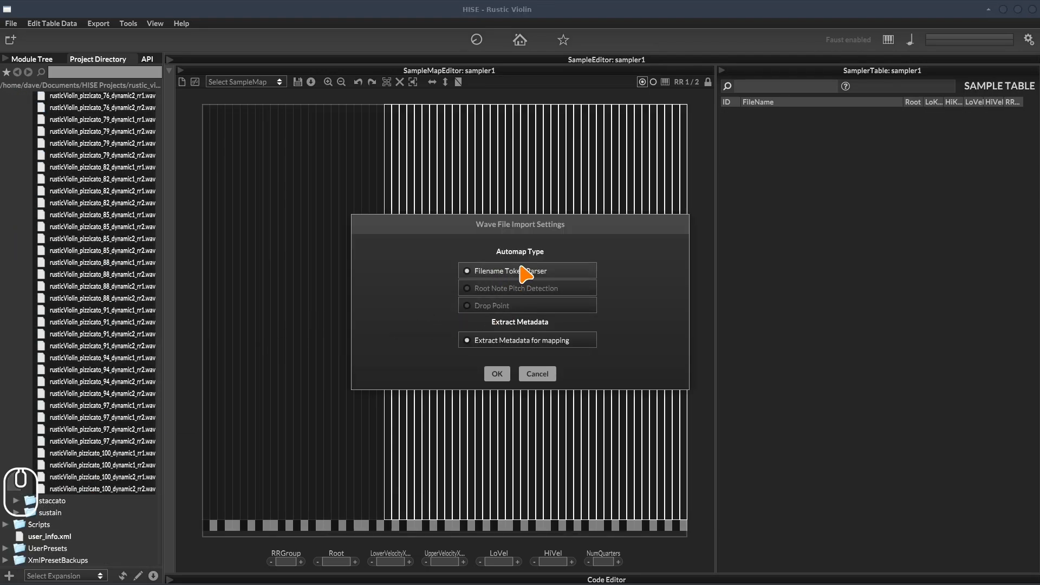
{"action": "left_click", "coordinate": [497, 378]}
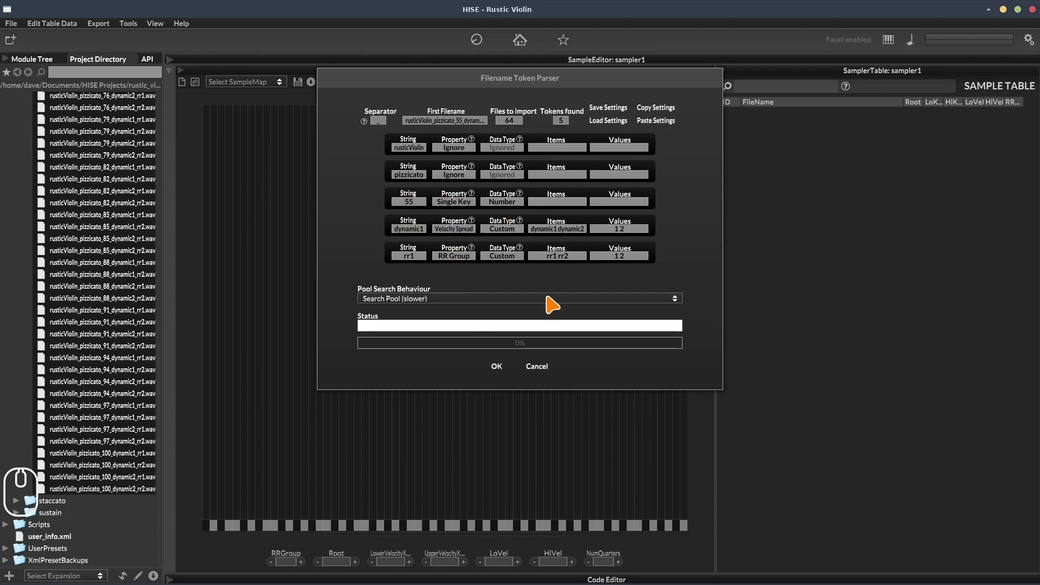
{"action": "left_click", "coordinate": [497, 367]}
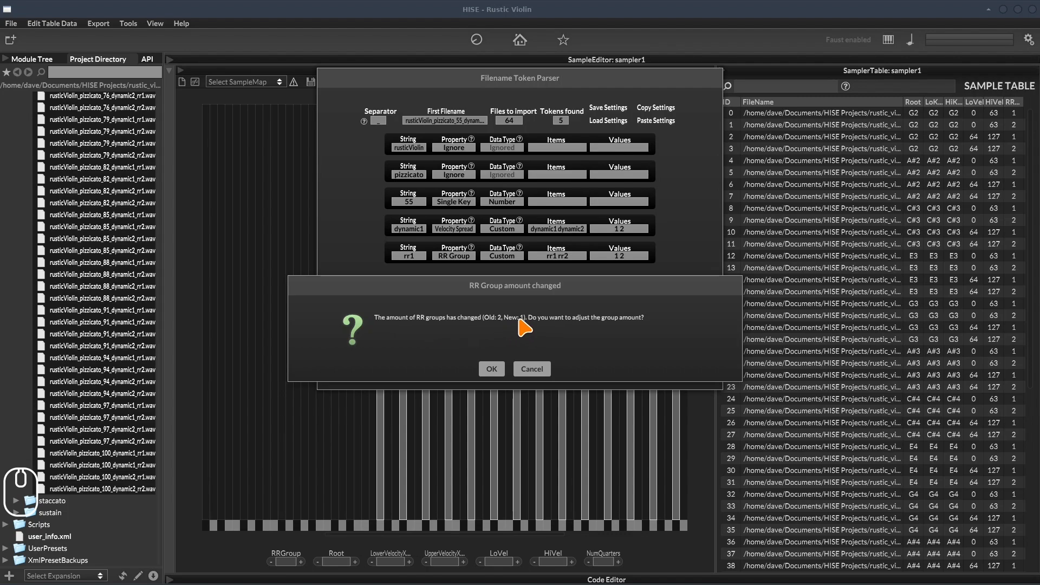
{"action": "left_click", "coordinate": [539, 371]}
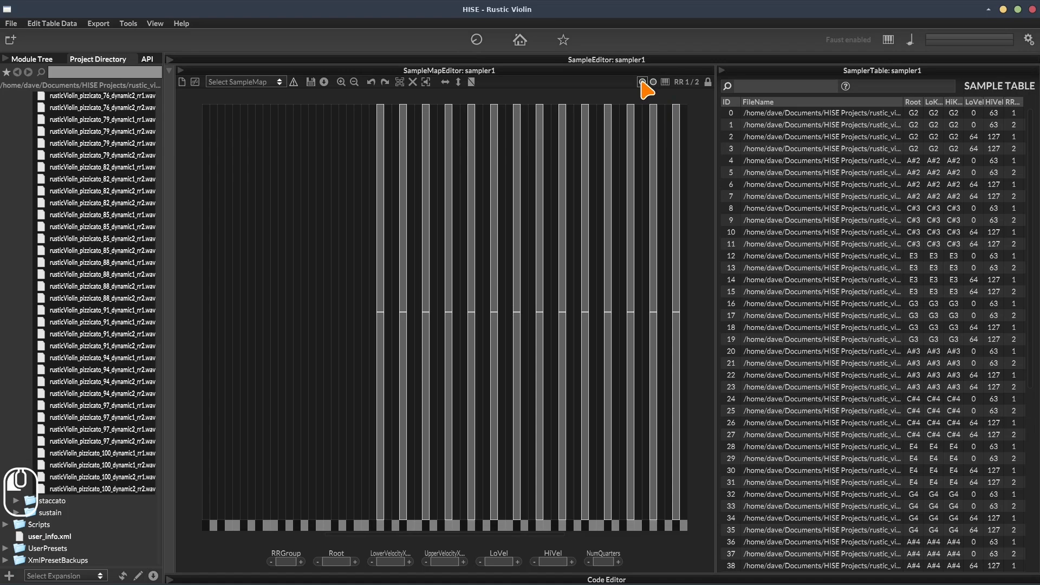
Step: Check the RR group assignment of the first two G2 samples in the sample table
{"action": "left_click", "coordinate": [1014, 126]}
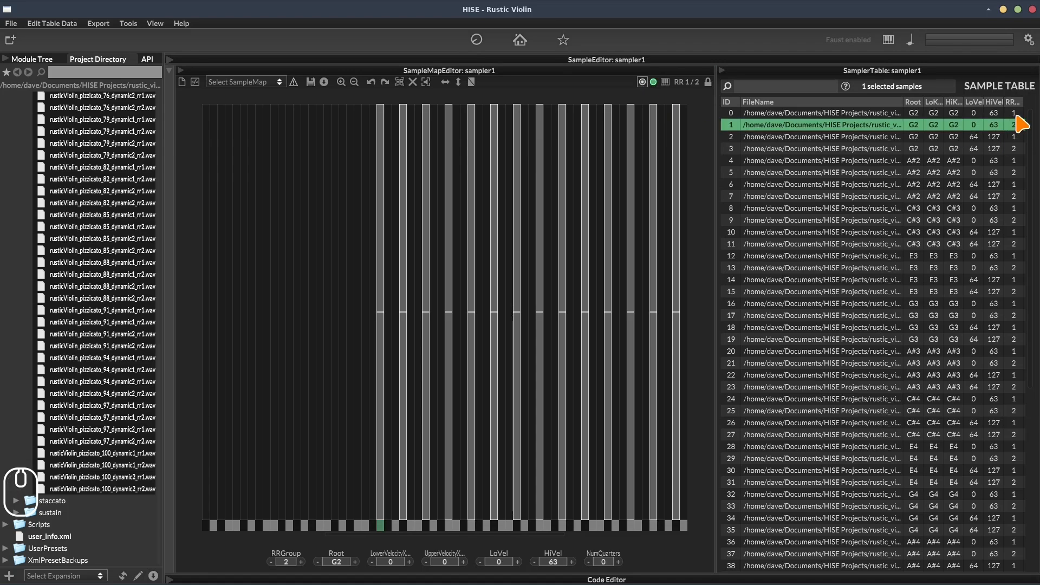
{"action": "left_click", "coordinate": [1012, 113]}
{"action": "left_click", "coordinate": [1012, 125]}
Step: Select the pizzicato samples of both RR groups across the whole map and fill the note gaps between them
{"action": "left_click_drag", "start_coordinate": [444, 534], "coordinate": [495, 548]}
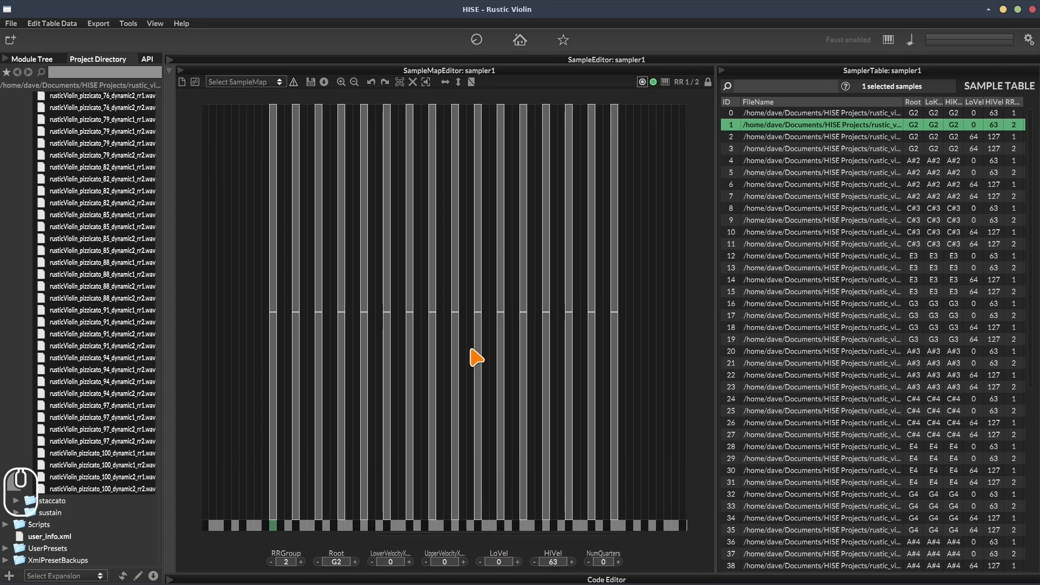
{"action": "left_click", "coordinate": [355, 82]}
{"action": "left_click_drag", "start_coordinate": [373, 146], "coordinate": [602, 216]}
{"action": "left_click", "coordinate": [643, 82]}
{"action": "left_click_drag", "start_coordinate": [644, 133], "coordinate": [344, 432]}
{"action": "left_click", "coordinate": [445, 81]}
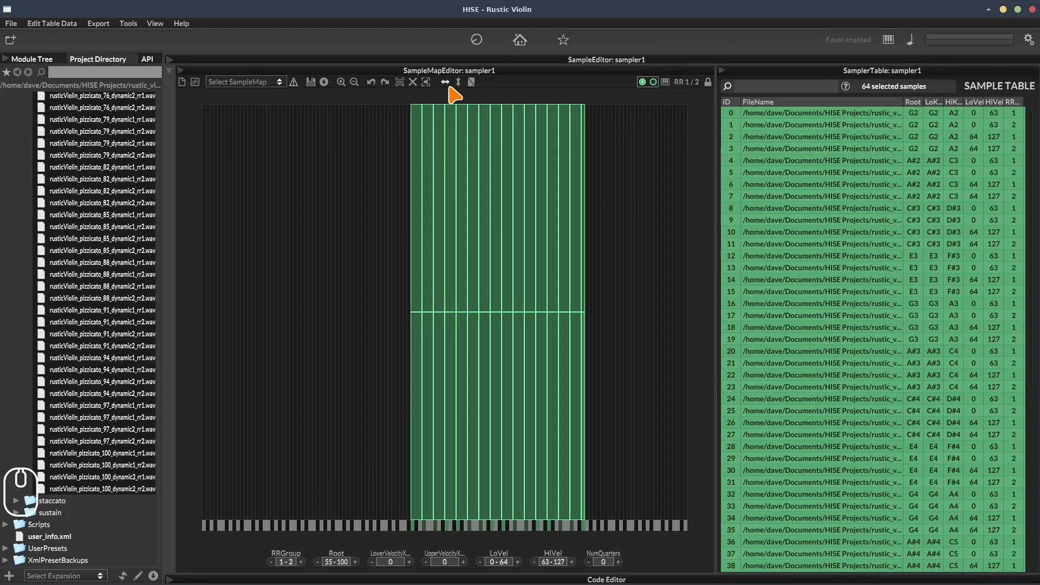
Step: Extend the HiKey of the highest samples, rooted at E6, to F#6
{"action": "left_click_drag", "start_coordinate": [631, 154], "coordinate": [584, 414]}
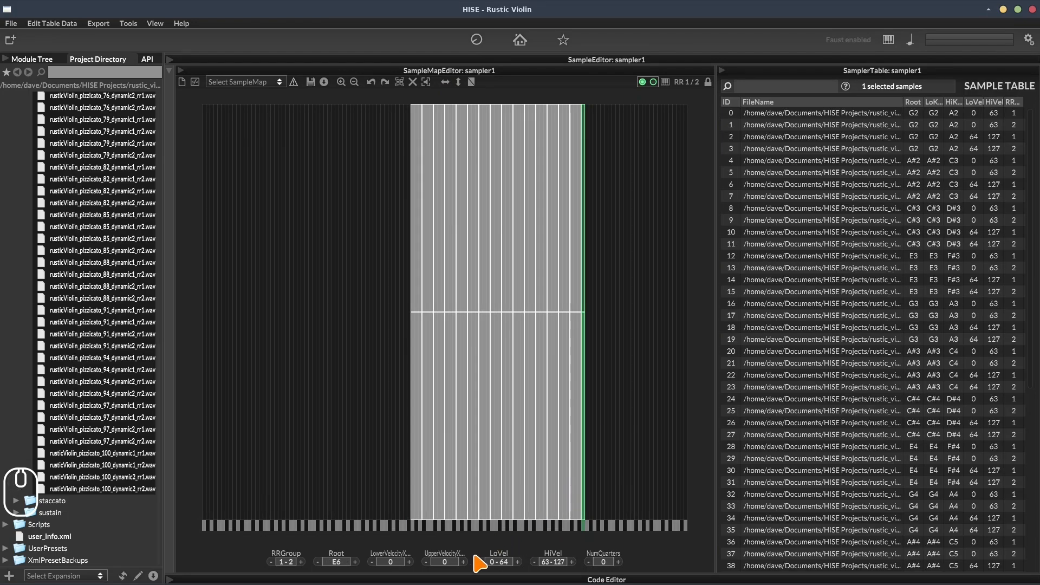
{"action": "left_click", "coordinate": [471, 81]}
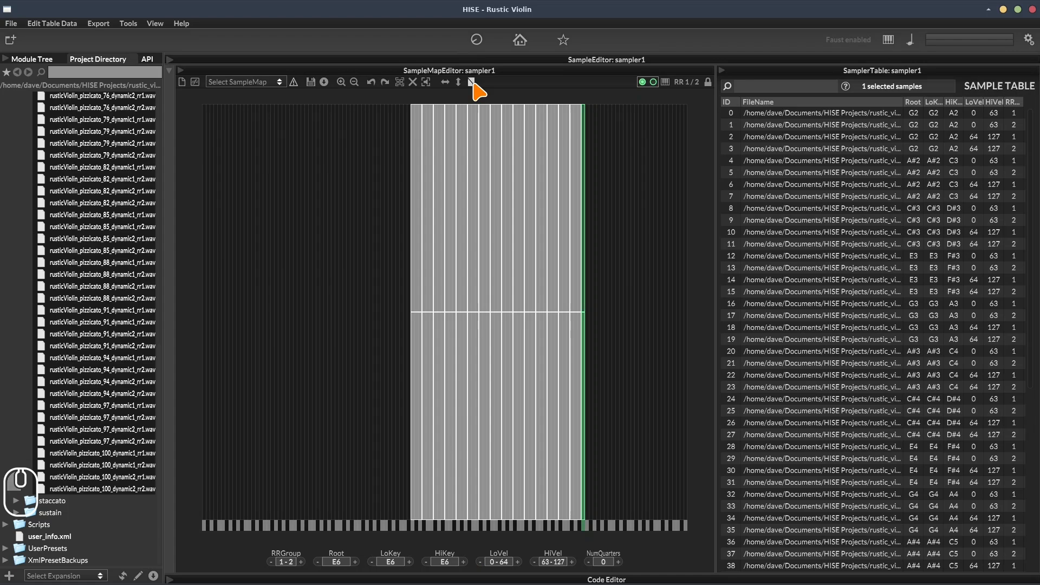
{"action": "left_click", "coordinate": [463, 562]}
{"action": "left_click", "coordinate": [463, 562]}
{"action": "left_click", "coordinate": [463, 562]}
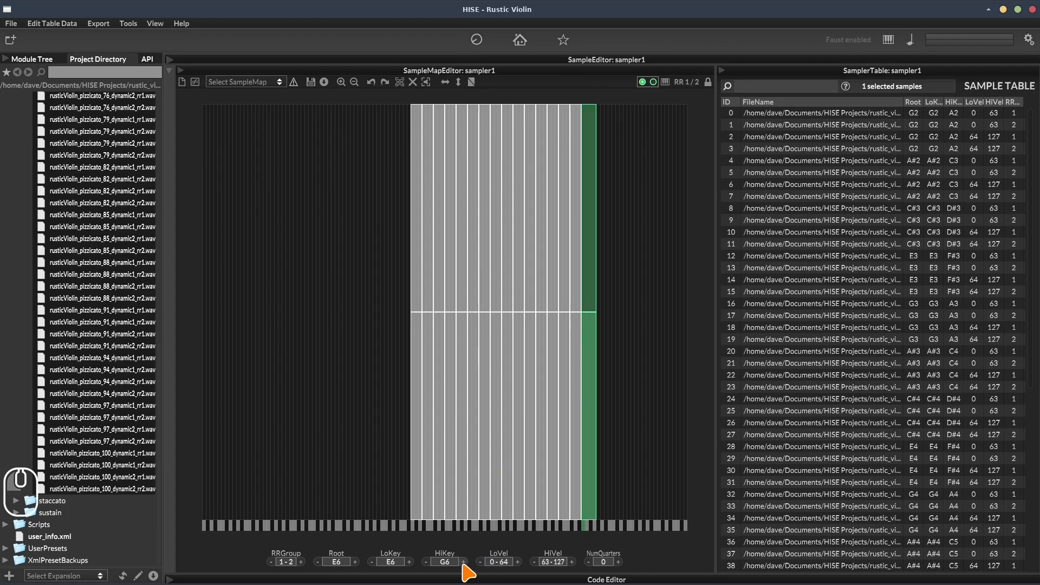
{"action": "left_click", "coordinate": [425, 562]}
{"action": "left_click", "coordinate": [640, 220]}
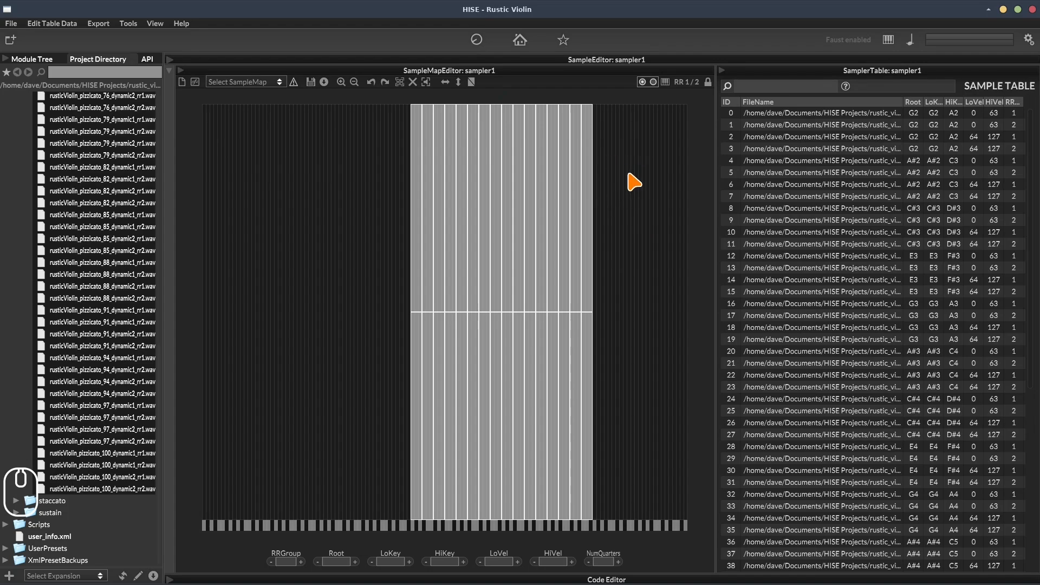
Step: Set LoVel of all upper-layer samples to 44 and HiVel of all lower-layer samples to 83
{"action": "left_click_drag", "start_coordinate": [628, 170], "coordinate": [425, 274]}
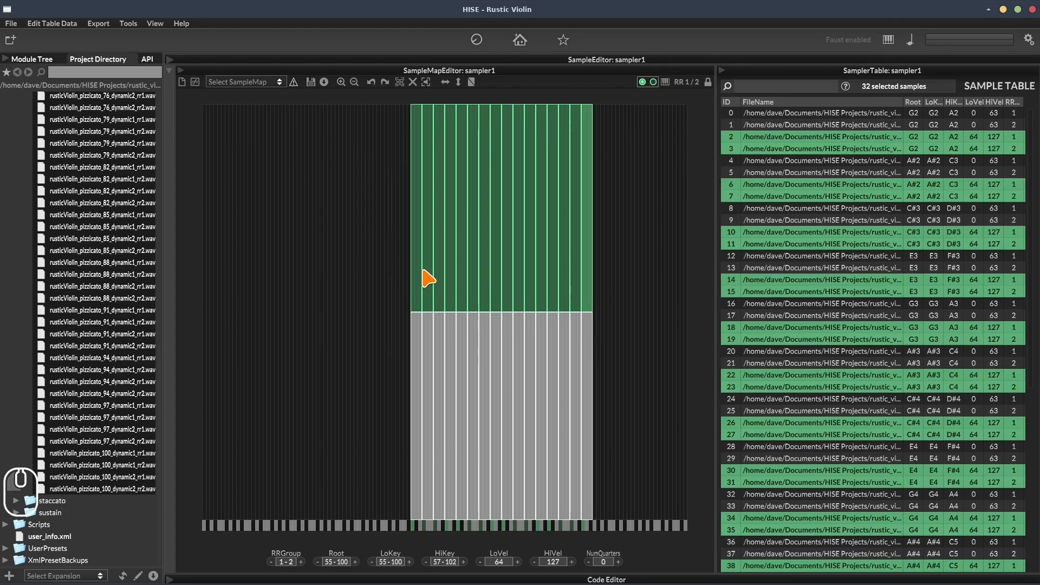
{"action": "left_click", "coordinate": [500, 562]}
{"action": "type", "text": "44"}
{"action": "key", "text": "Return"}
{"action": "left_click_drag", "start_coordinate": [621, 445], "coordinate": [404, 488]}
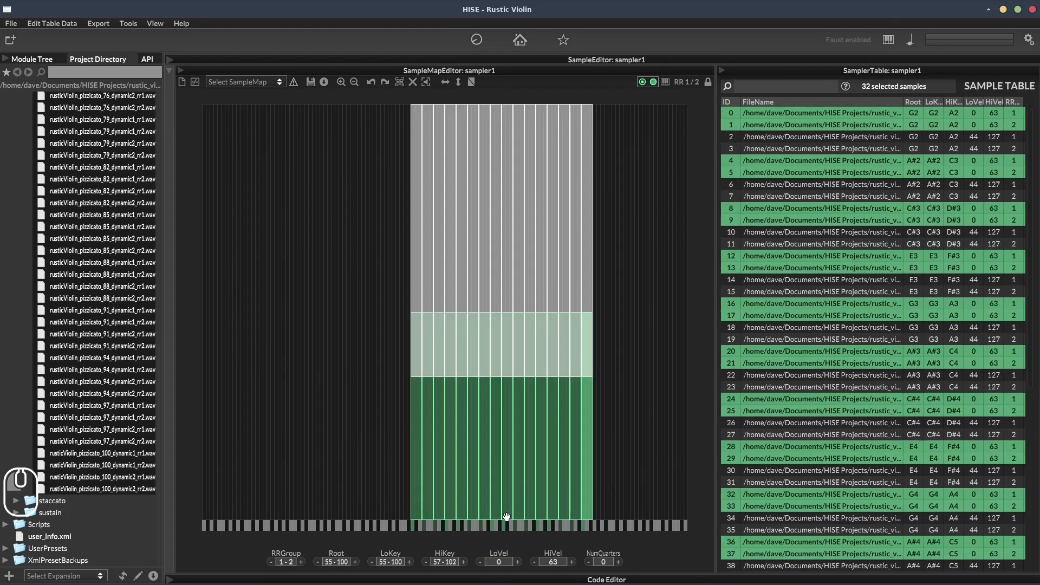
{"action": "left_click", "coordinate": [554, 562]}
{"action": "type", "text": "83"}
{"action": "key", "text": "Return"}
Step: Crossfade the overlapping layers with an upper velocity crossfade of 40 on the soft samples and a lower velocity crossfade of 40 on the loud ones
{"action": "left_click", "coordinate": [471, 82]}
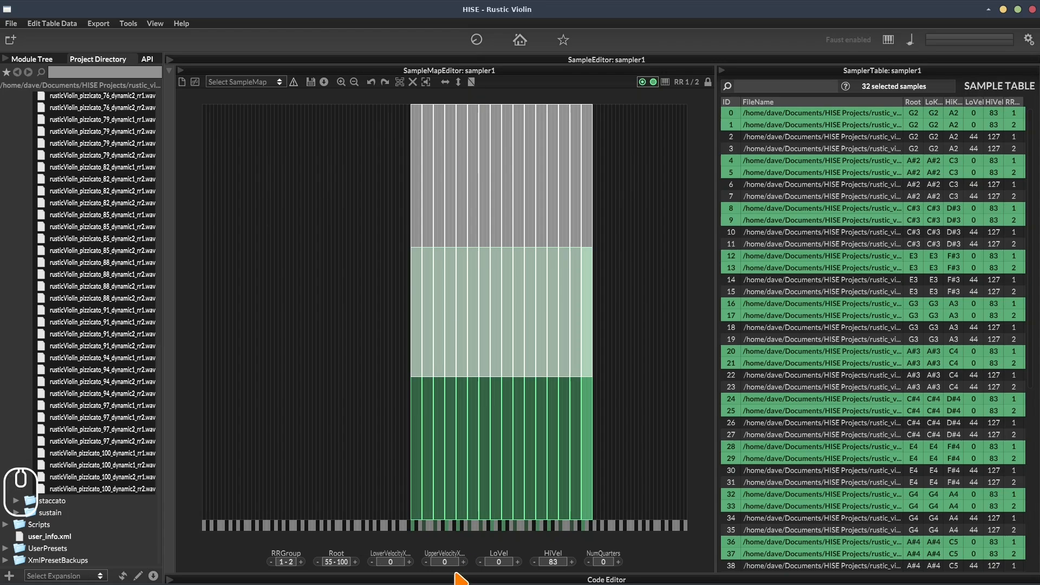
{"action": "left_click", "coordinate": [446, 562]}
{"action": "type", "text": "40"}
{"action": "key", "text": "Return"}
{"action": "left_click_drag", "start_coordinate": [626, 147], "coordinate": [405, 216]}
{"action": "left_click", "coordinate": [391, 562]}
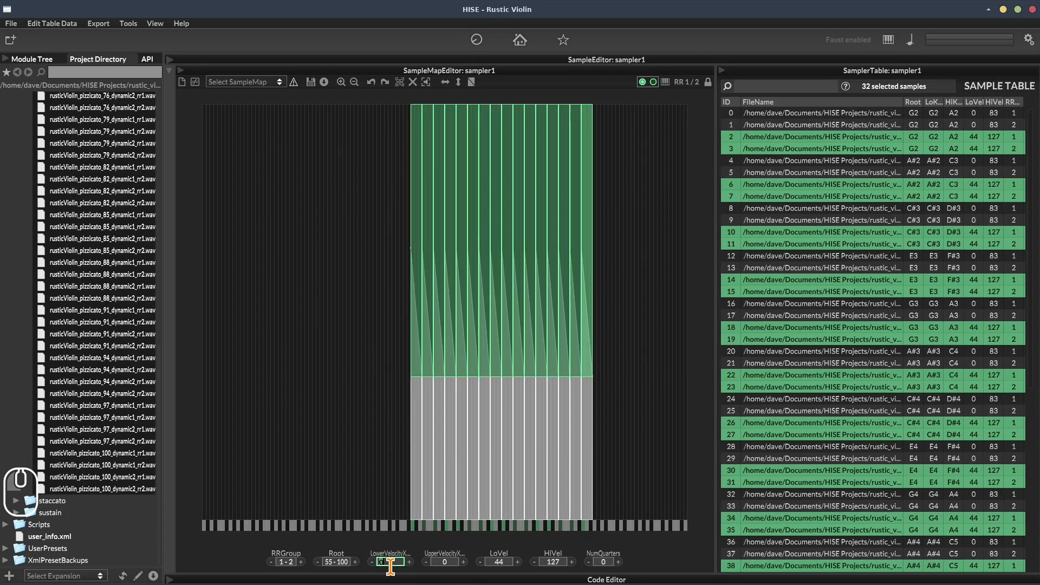
{"action": "type", "text": "40"}
{"action": "key", "text": "Return"}
{"action": "left_click", "coordinate": [384, 154]}
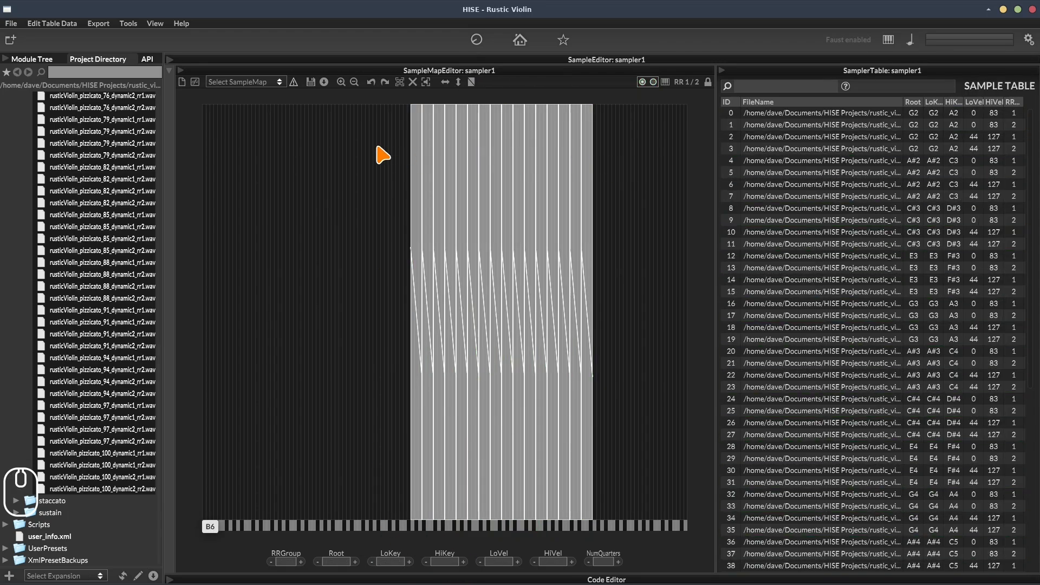
Step: Save the new sample map as pizzicato.xml in the SampleMaps folder and open the list of available sample maps
{"action": "left_click", "coordinate": [311, 82]}
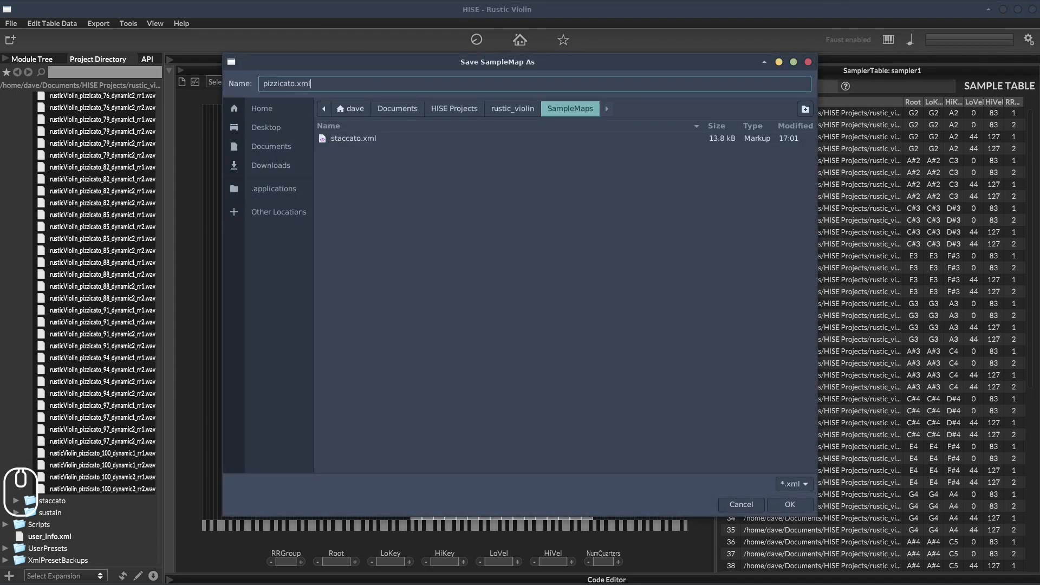
{"action": "type", "text": "pizzicato.xml"}
{"action": "key", "text": "Return"}
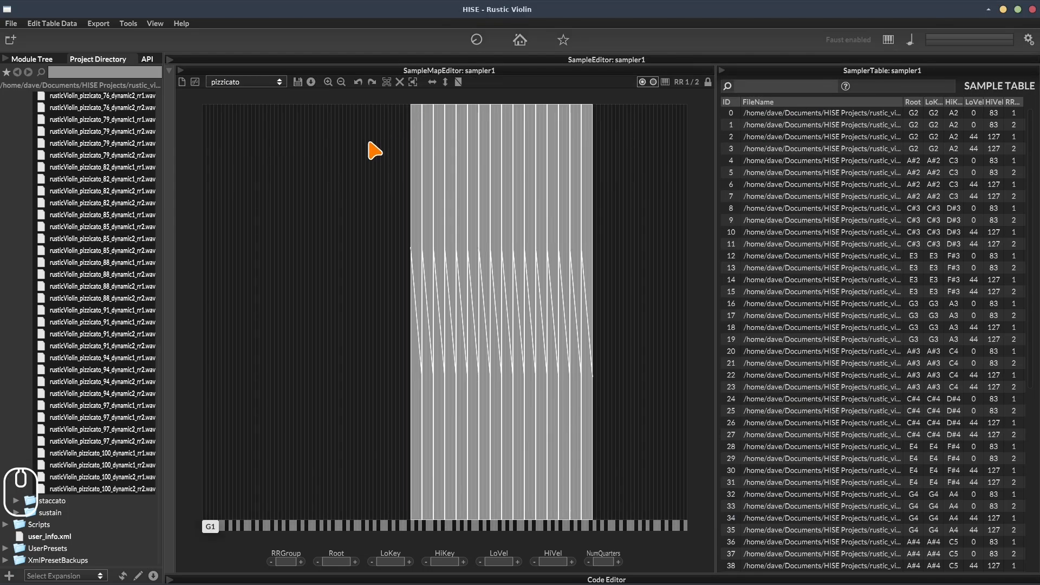
{"action": "left_click", "coordinate": [241, 83]}
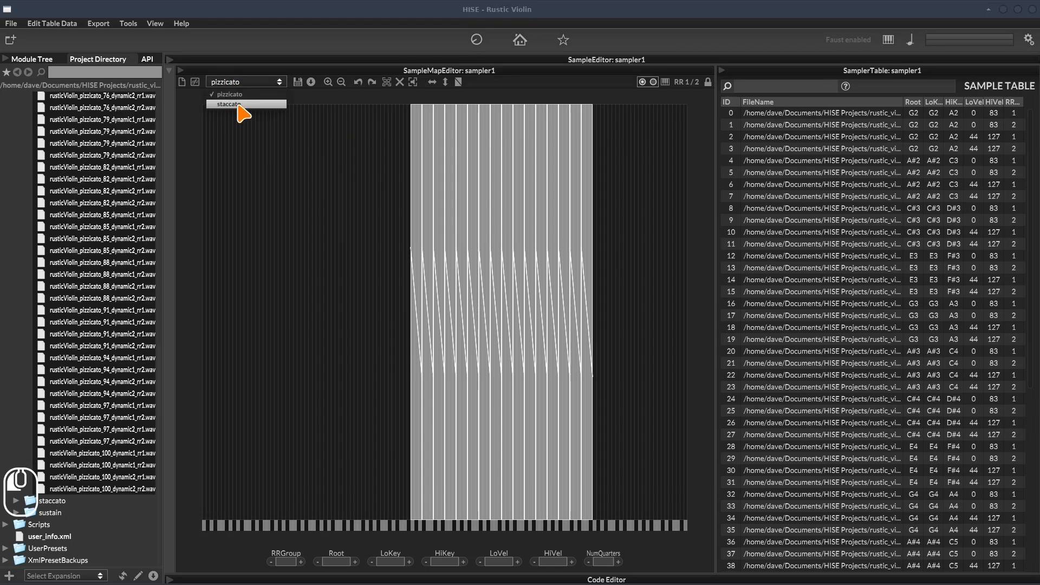
Step: Switch sampler1 to the staccato sample map and back to pizzicato
{"action": "left_click", "coordinate": [234, 105]}
{"action": "left_click", "coordinate": [274, 82]}
{"action": "left_click", "coordinate": [271, 94]}
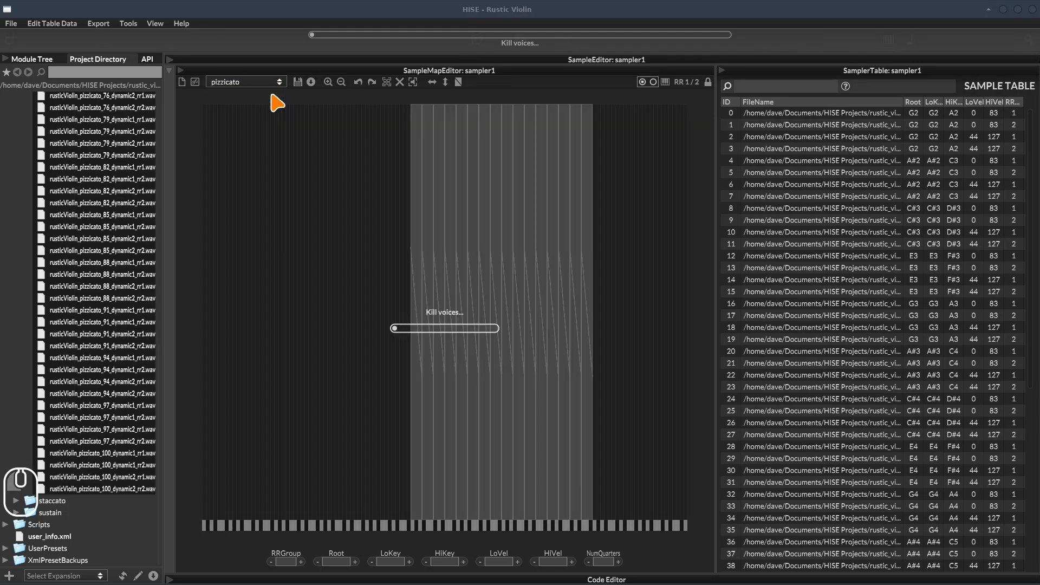
Step: Display the module tree and load the staccato sample map into sampler1
{"action": "left_click", "coordinate": [32, 58]}
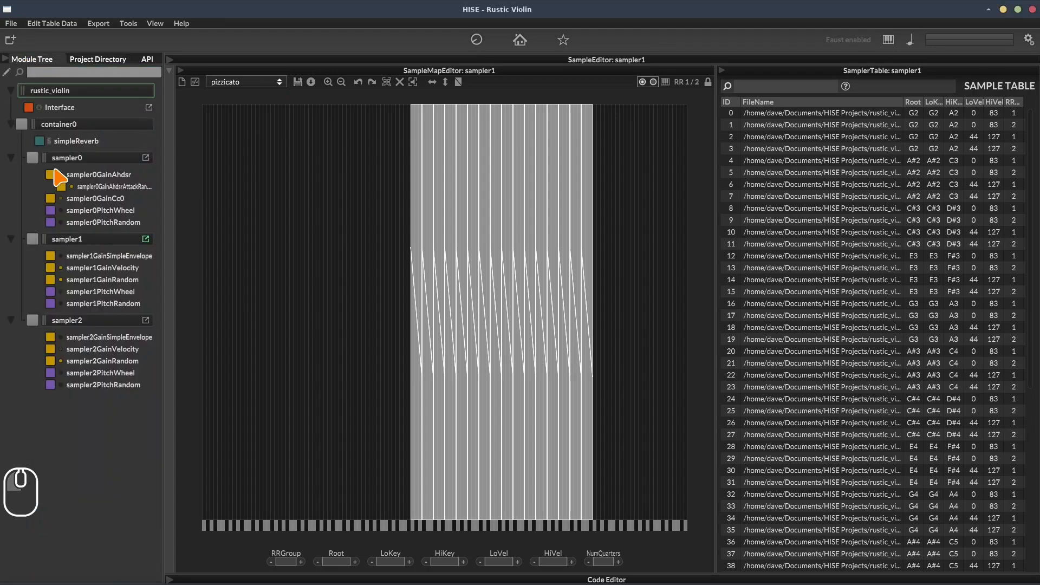
{"action": "left_click", "coordinate": [274, 82]}
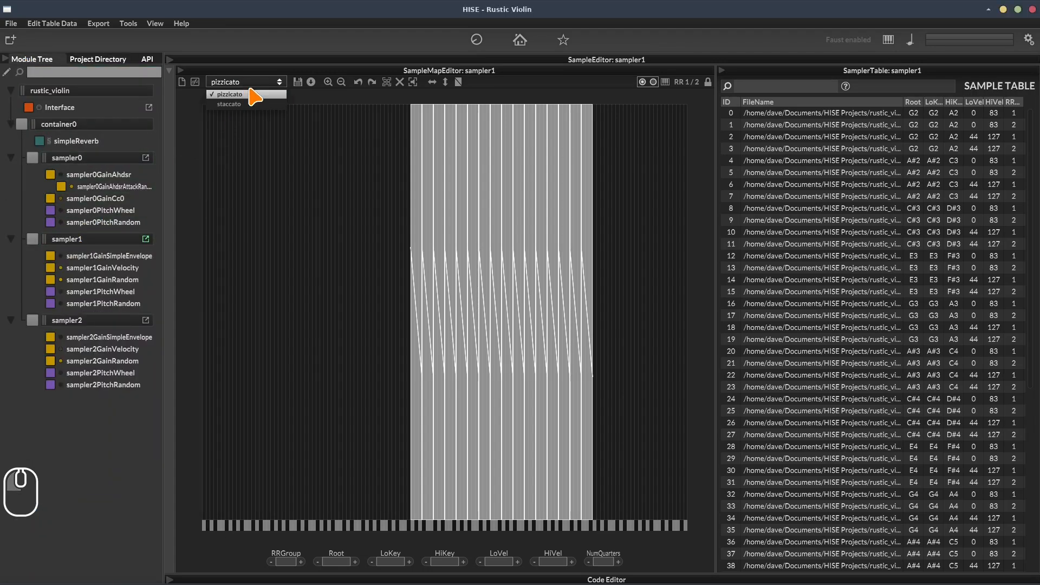
{"action": "left_click", "coordinate": [242, 106]}
Step: Open sampler2 in the workspace and load the pizzicato sample map into it
{"action": "left_click", "coordinate": [146, 321]}
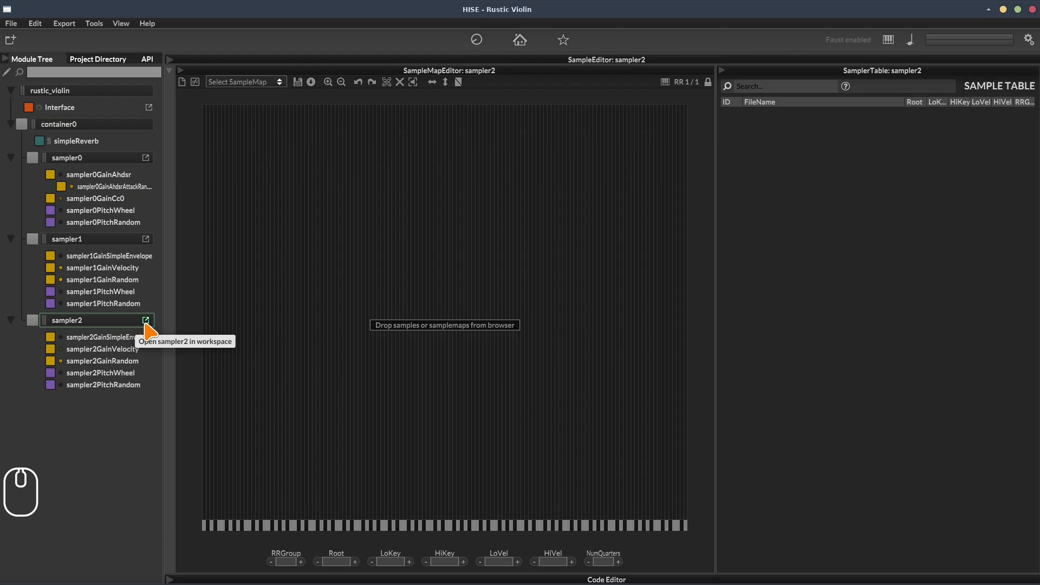
{"action": "left_click", "coordinate": [277, 83]}
{"action": "left_click", "coordinate": [263, 95]}
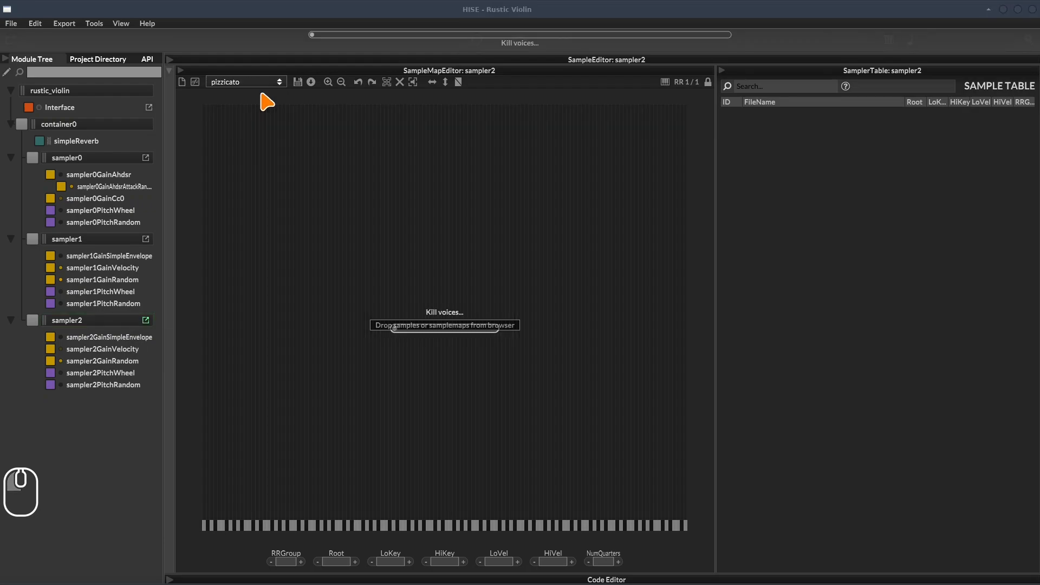
Step: Save the project as XML, overwriting the current XML file
{"action": "left_click", "coordinate": [181, 36]}
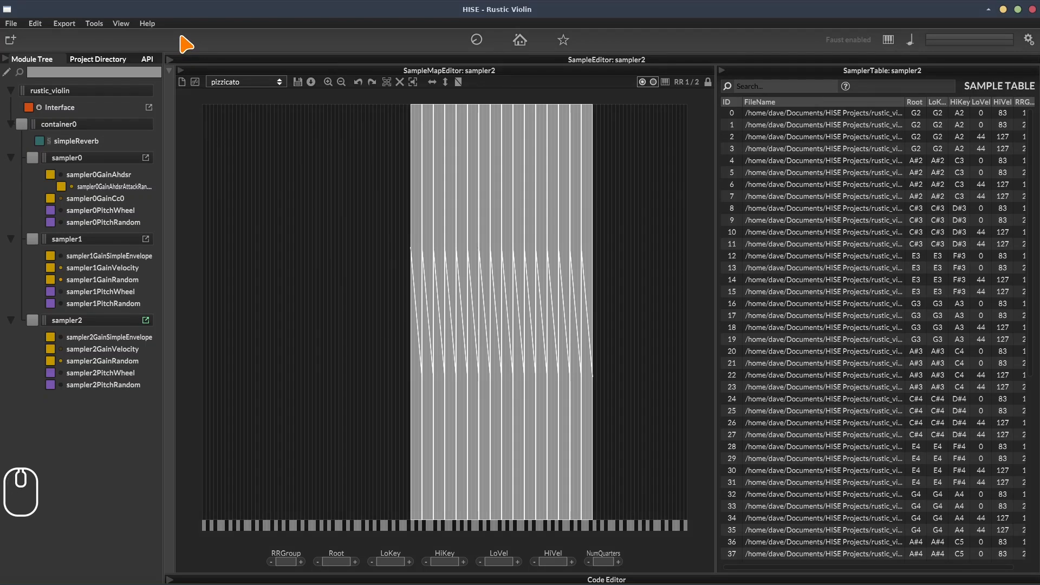
{"action": "key", "text": "ctrl+shift+s"}
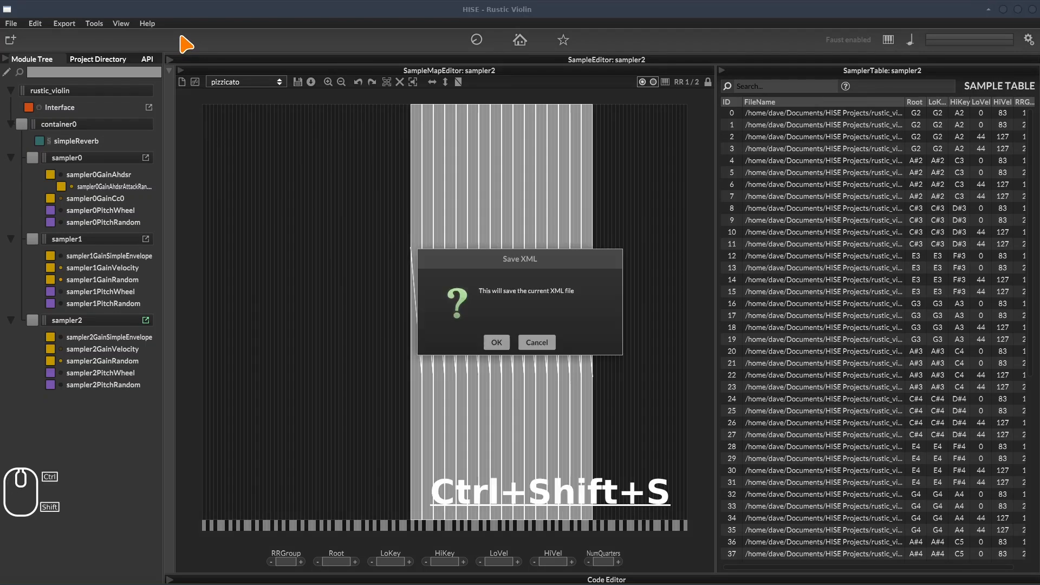
{"action": "left_click", "coordinate": [495, 341]}
{"action": "left_click", "coordinate": [493, 342]}
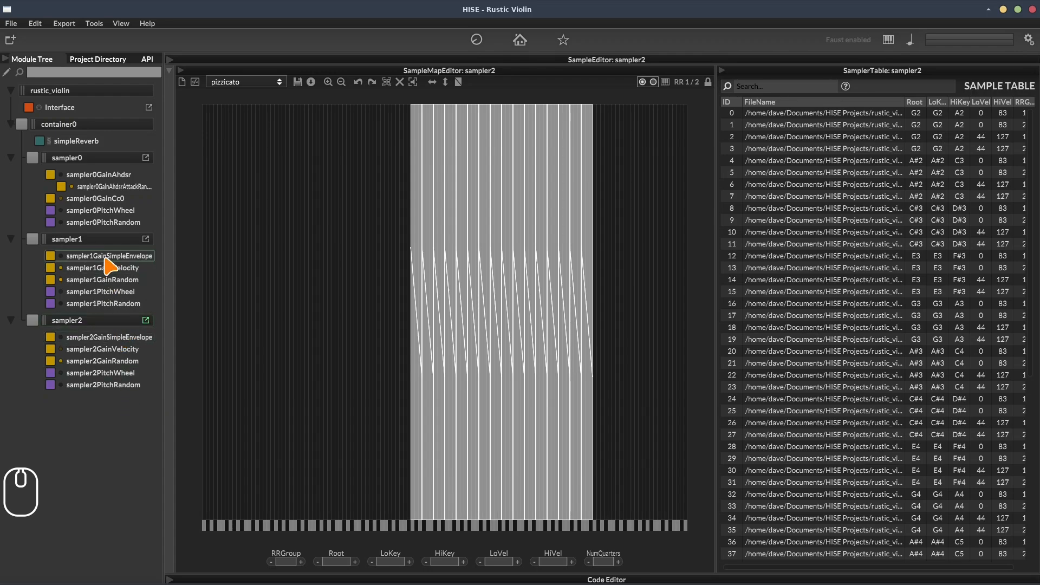
Step: Open sampler1's module editor, hide its map editor and show its Sampler Settings
{"action": "left_click", "coordinate": [101, 242]}
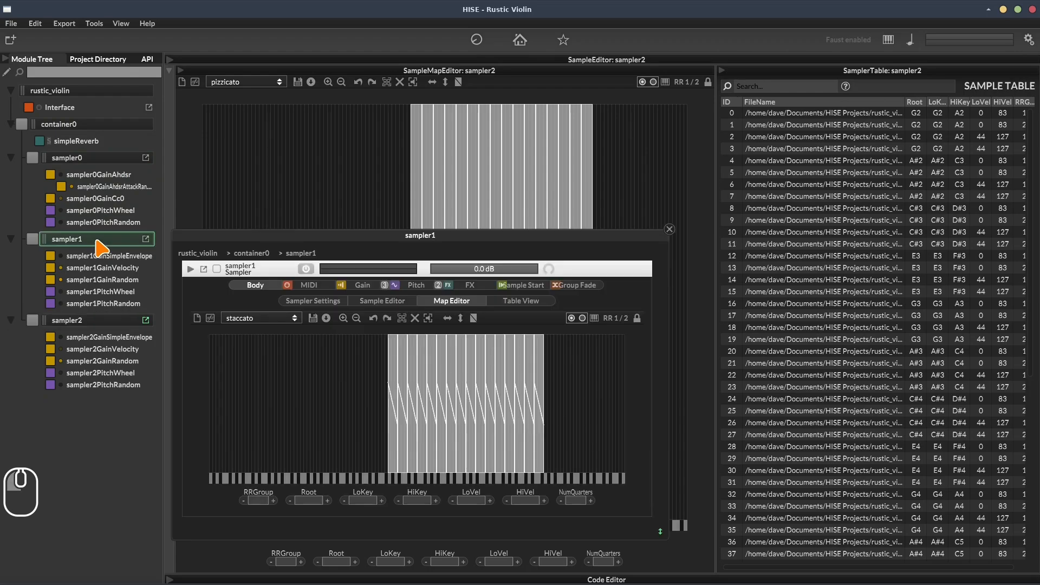
{"action": "left_click_drag", "start_coordinate": [259, 237], "coordinate": [281, 68]}
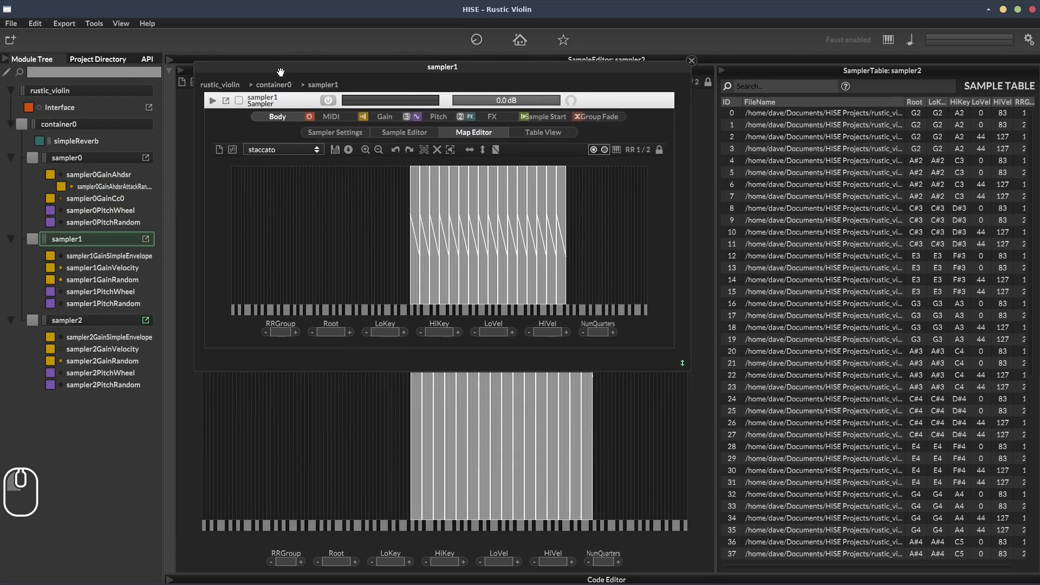
{"action": "left_click", "coordinate": [481, 148]}
{"action": "left_click", "coordinate": [481, 148]}
{"action": "left_click", "coordinate": [476, 133]}
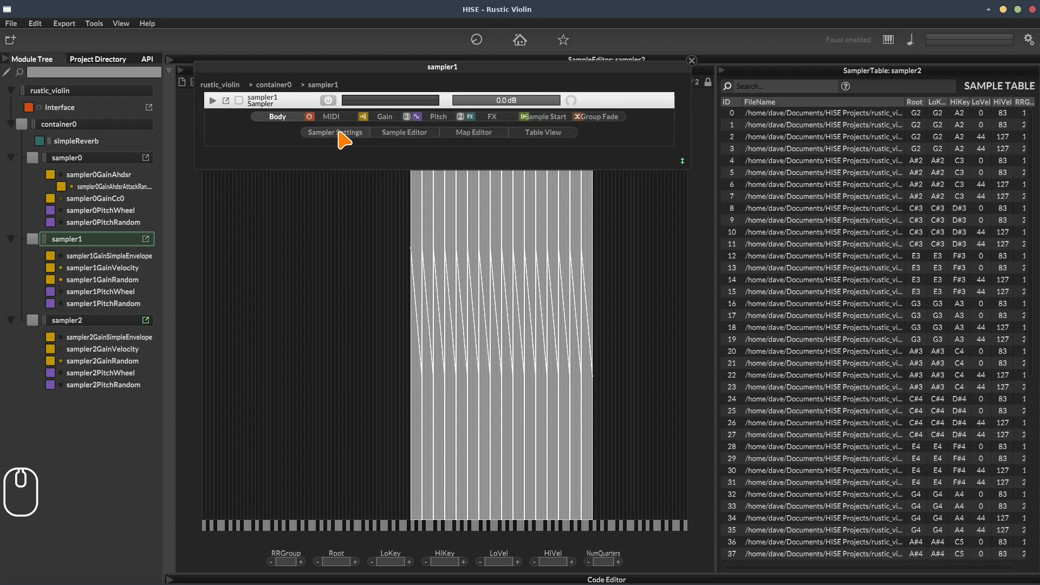
{"action": "left_click", "coordinate": [275, 117]}
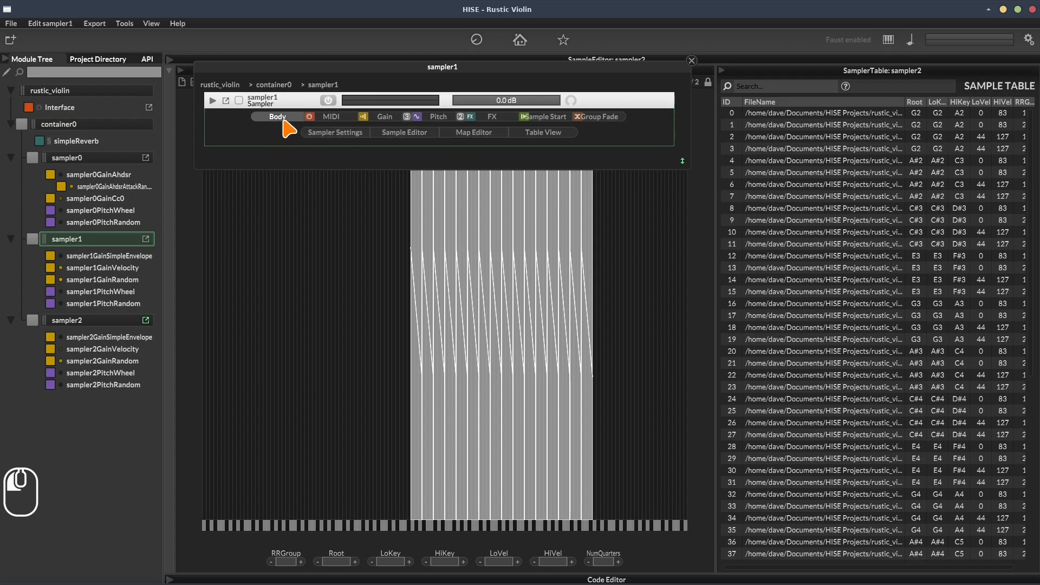
{"action": "left_click", "coordinate": [274, 118]}
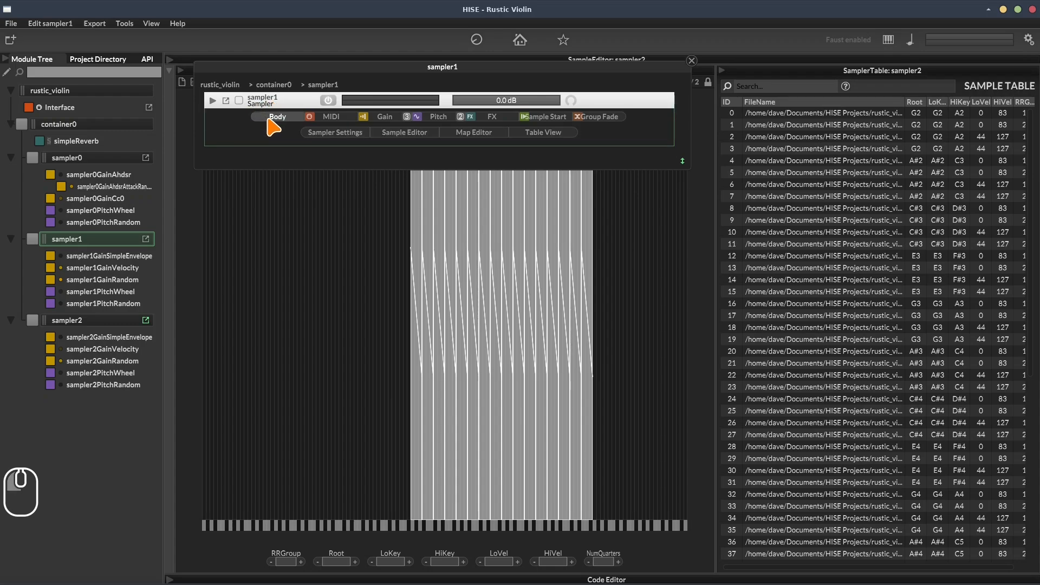
{"action": "left_click", "coordinate": [329, 135]}
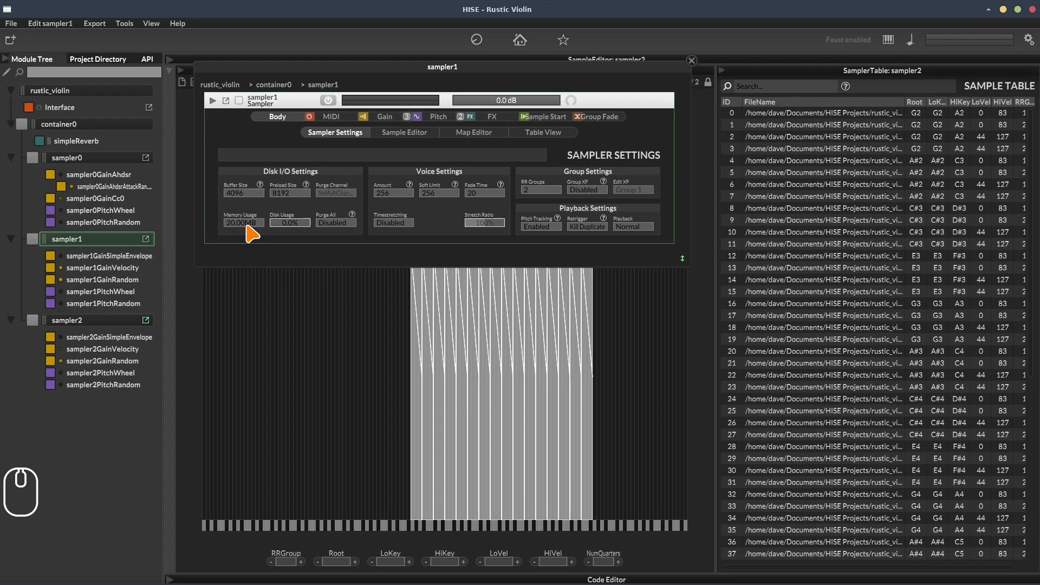
Step: Set sampler1's disk buffer size to 2048 and its preload size to 4096
{"action": "left_click", "coordinate": [247, 194]}
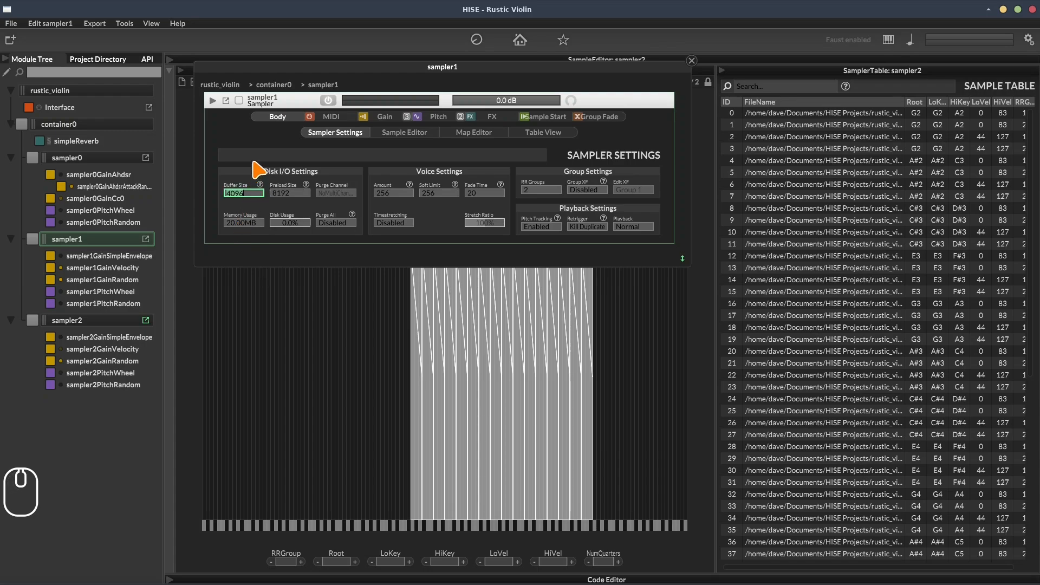
{"action": "type", "text": "2048"}
{"action": "key", "text": "Return"}
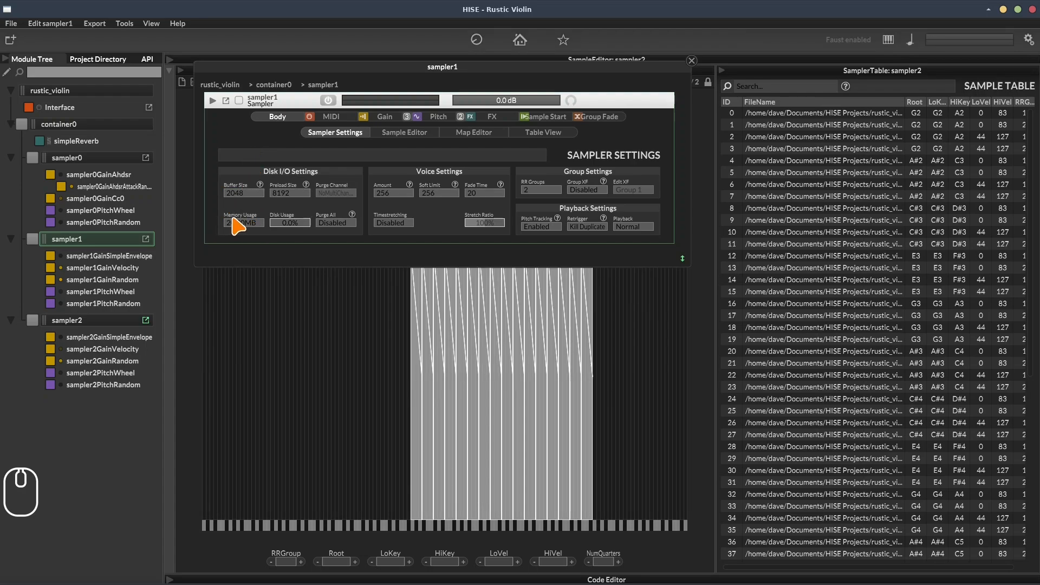
{"action": "left_click", "coordinate": [308, 193]}
{"action": "type", "text": "4096"}
{"action": "key", "text": "Return"}
Step: Set sampler1's voice amount to 64 and its voice soft limit to 32
{"action": "left_click", "coordinate": [400, 193]}
{"action": "key", "text": "Return"}
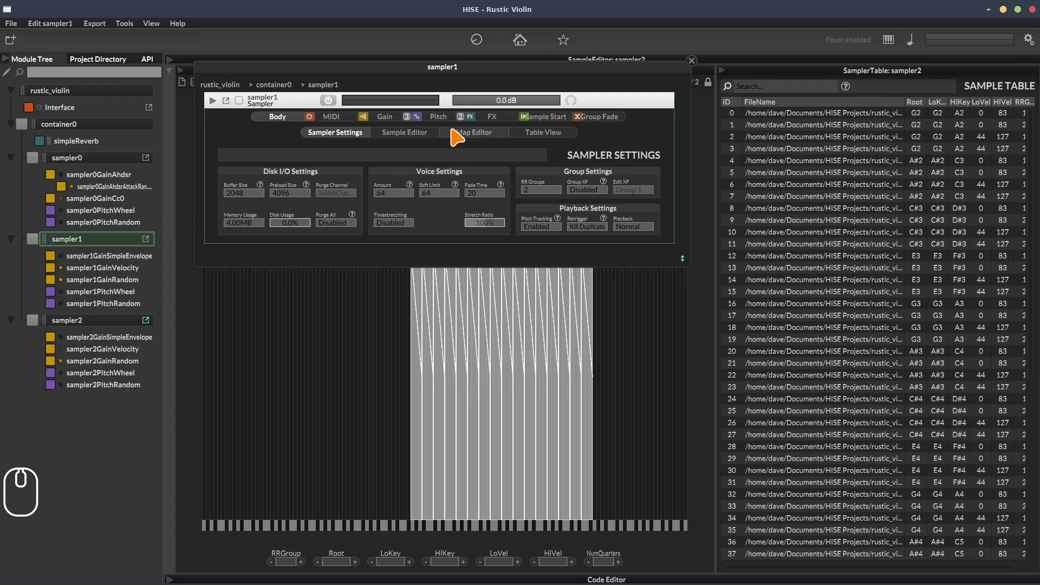
{"action": "left_click", "coordinate": [442, 194]}
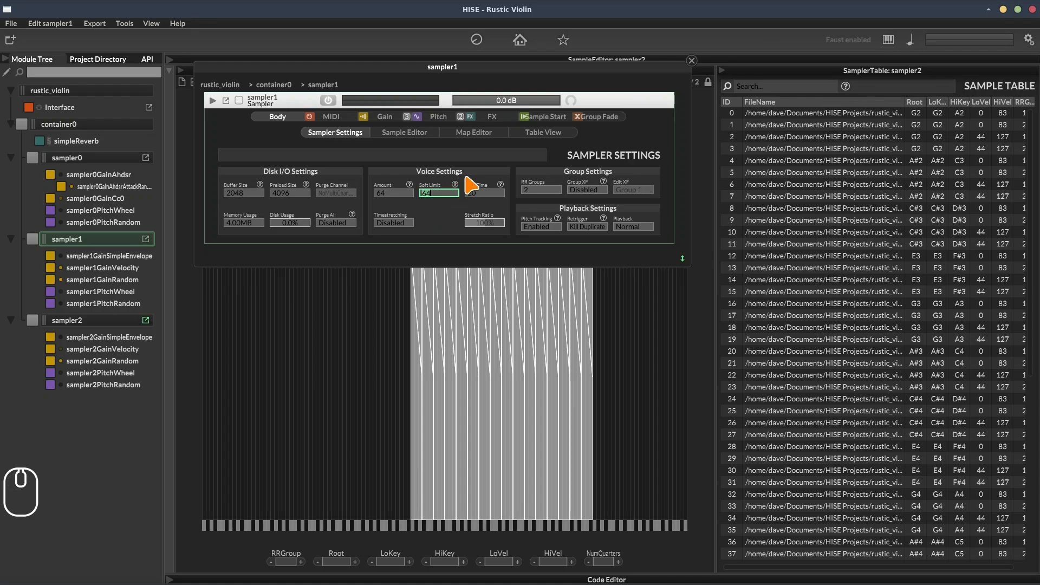
{"action": "type", "text": "32"}
{"action": "key", "text": "Return"}
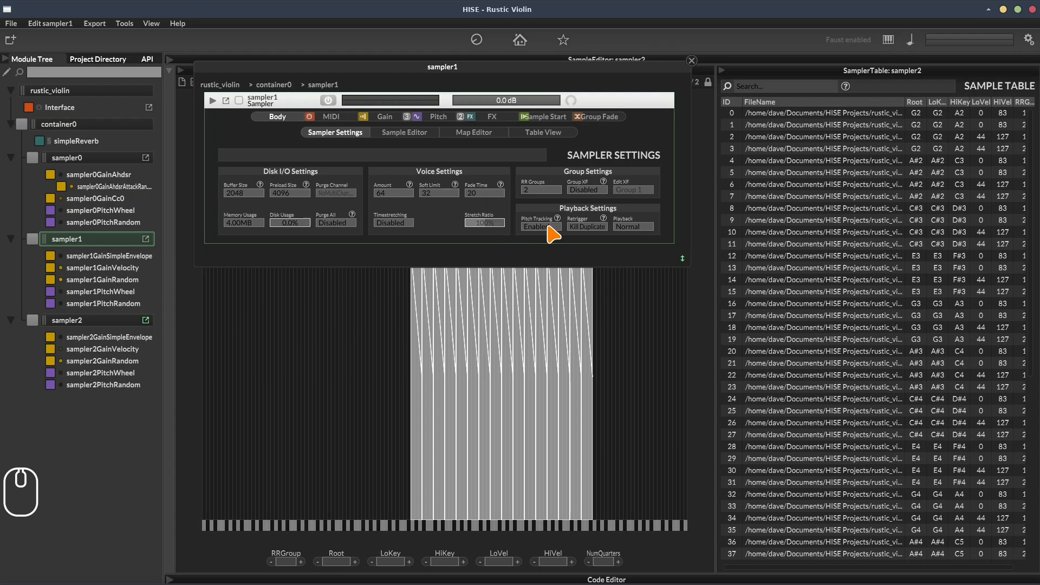
Step: Examine sampler1's RR Groups setting and the available Pitch Tracking and Playback options without changing them
{"action": "left_click", "coordinate": [540, 191]}
{"action": "left_click_drag", "start_coordinate": [576, 67], "coordinate": [407, 72]}
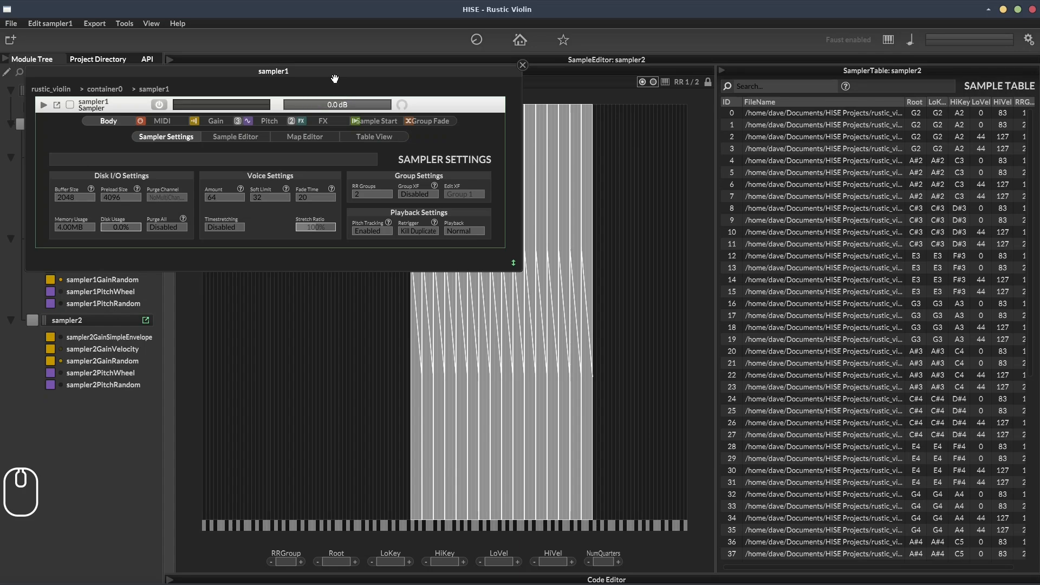
{"action": "left_click_drag", "start_coordinate": [335, 71], "coordinate": [458, 85]}
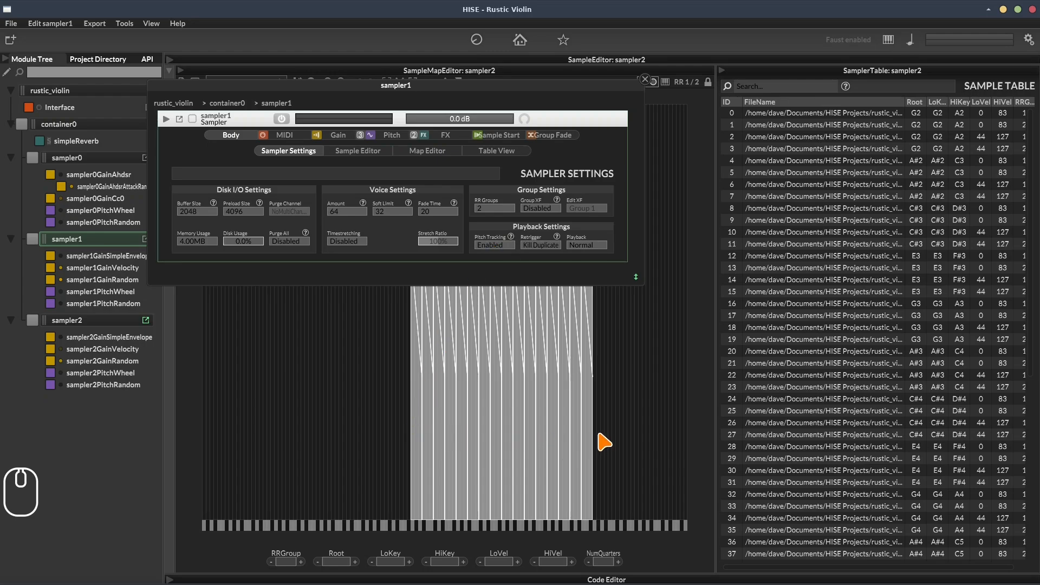
{"action": "left_click", "coordinate": [490, 245]}
{"action": "left_click", "coordinate": [495, 266]}
{"action": "left_click", "coordinate": [583, 247]}
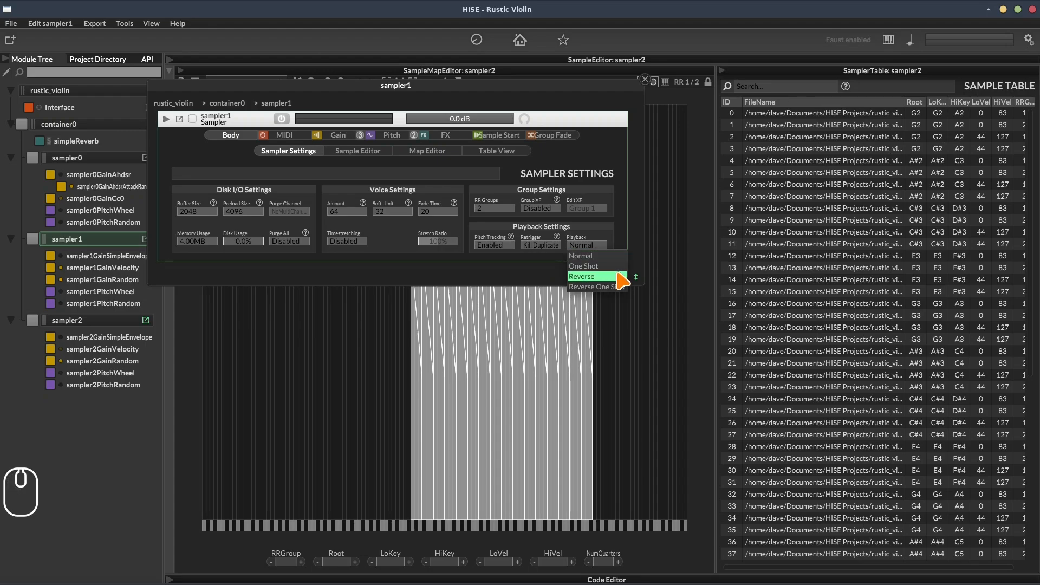
{"action": "left_click", "coordinate": [505, 266]}
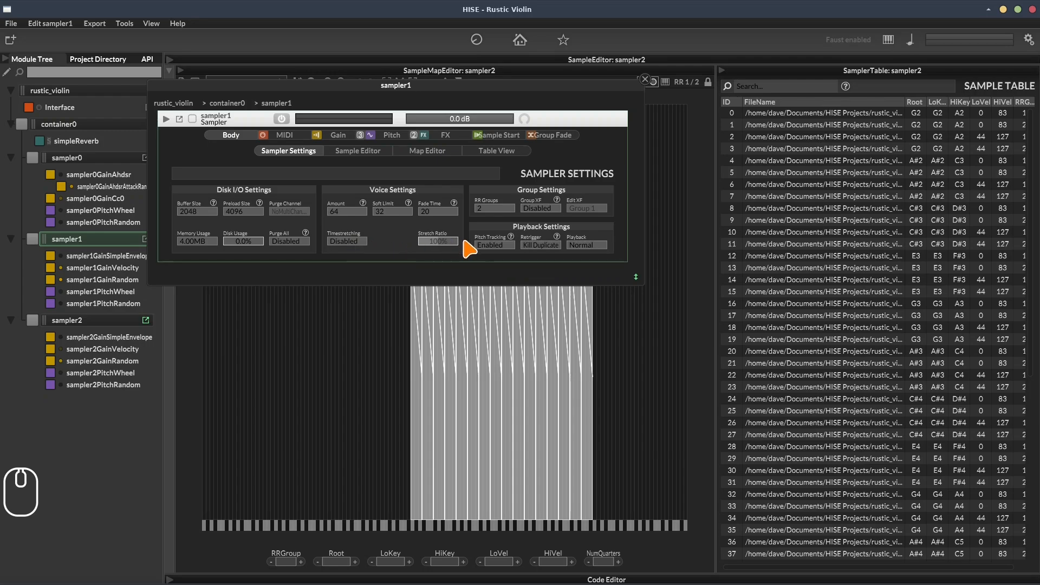